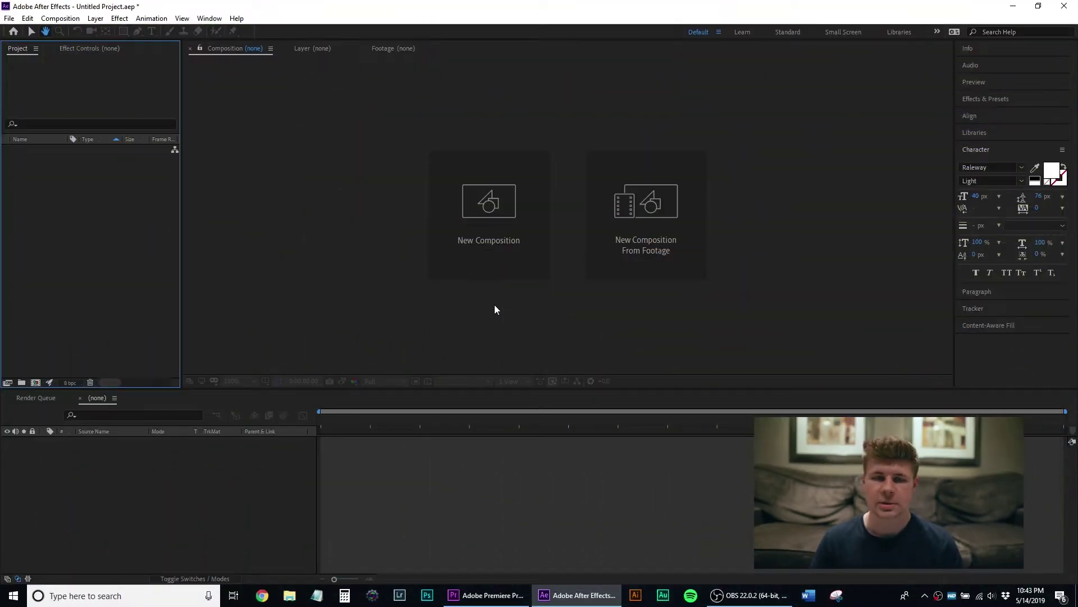
Step: Create Comp 1 at 1920×1080, 23.976 fps, 0:00:10:00 long, and open it
click(494, 254)
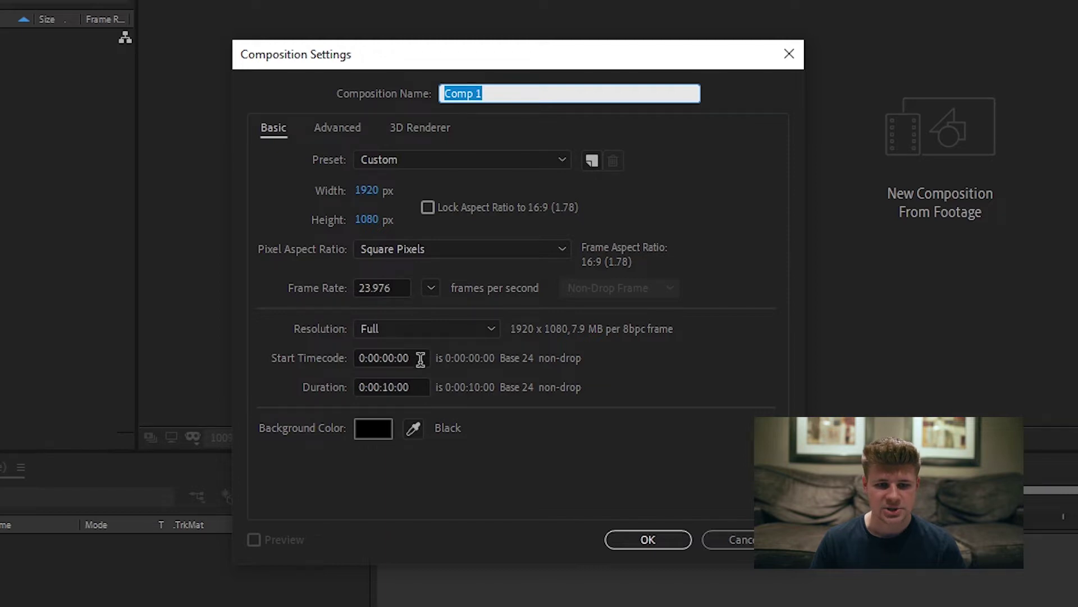
click(651, 540)
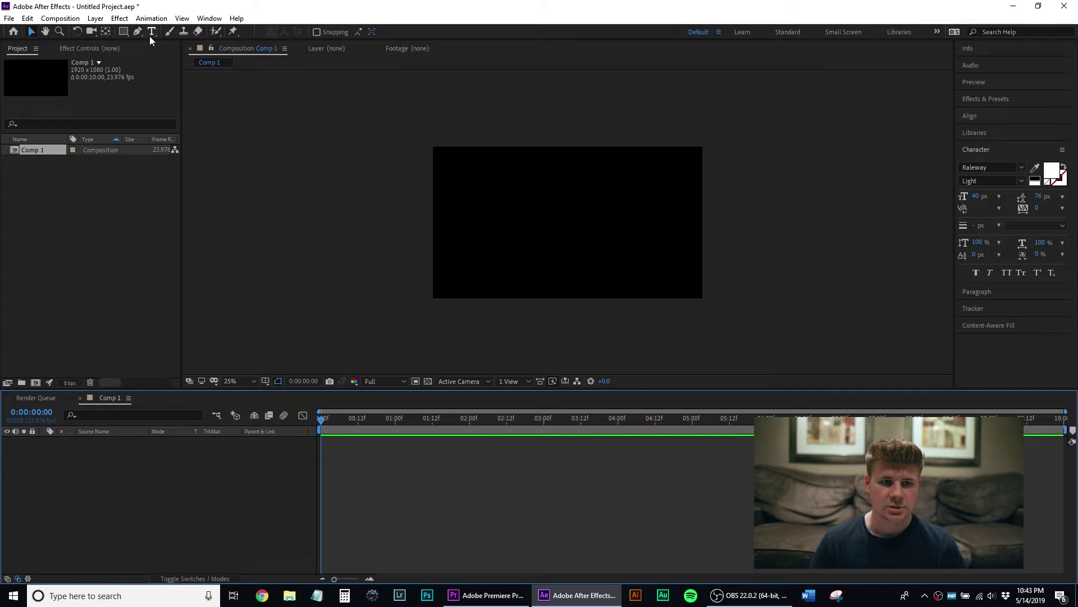
Step: Pick the Type tool and reposition the zoomed Comp 1 canvas in the viewer
click(152, 31)
scroll(492, 273, up, 2)
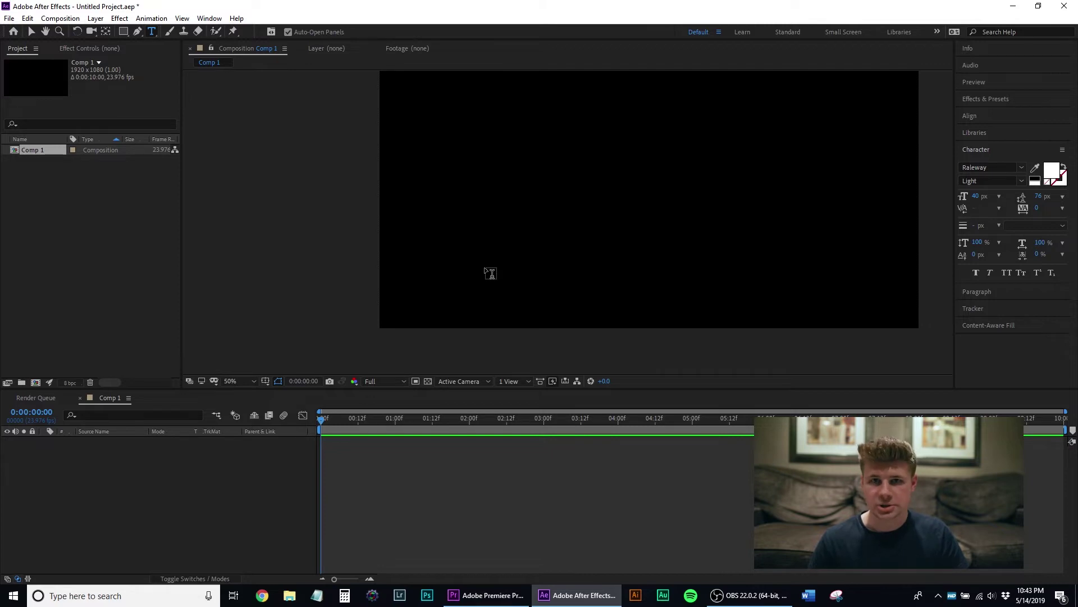
scroll(493, 272, down, 2)
scroll(495, 271, up, 2)
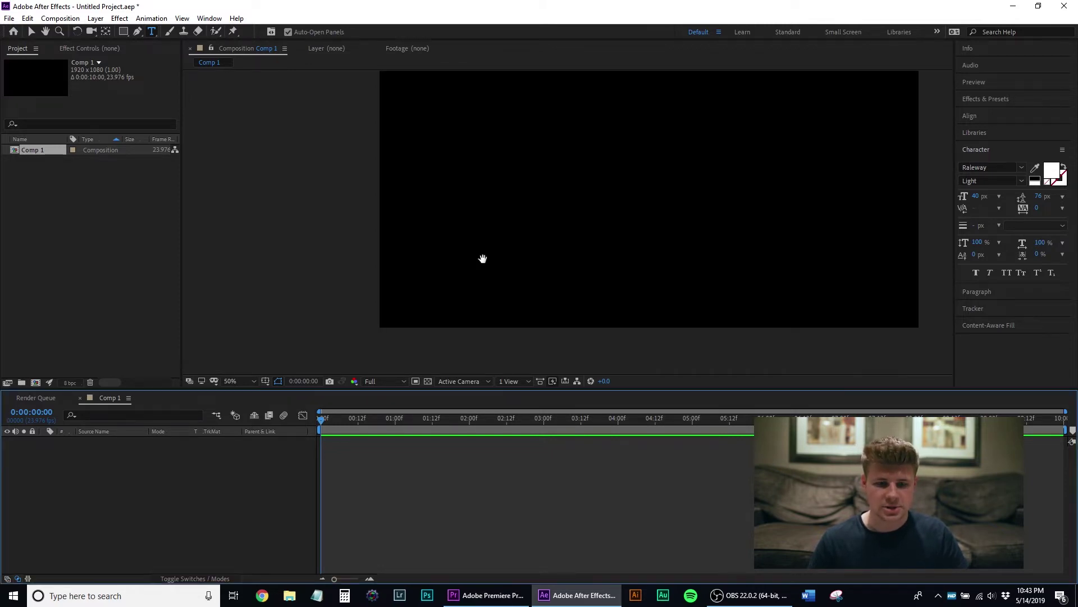
drag(482, 258, 604, 196)
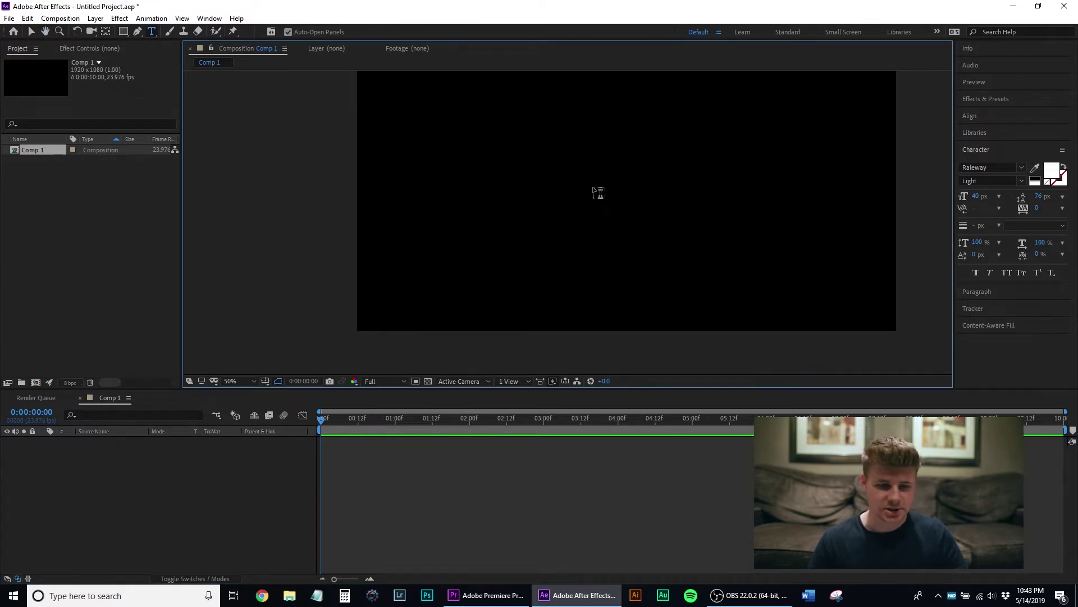
Step: Add the title CUSTOM LOWER THIRD in Roboto Black at 60 px in the lower left
click(411, 267)
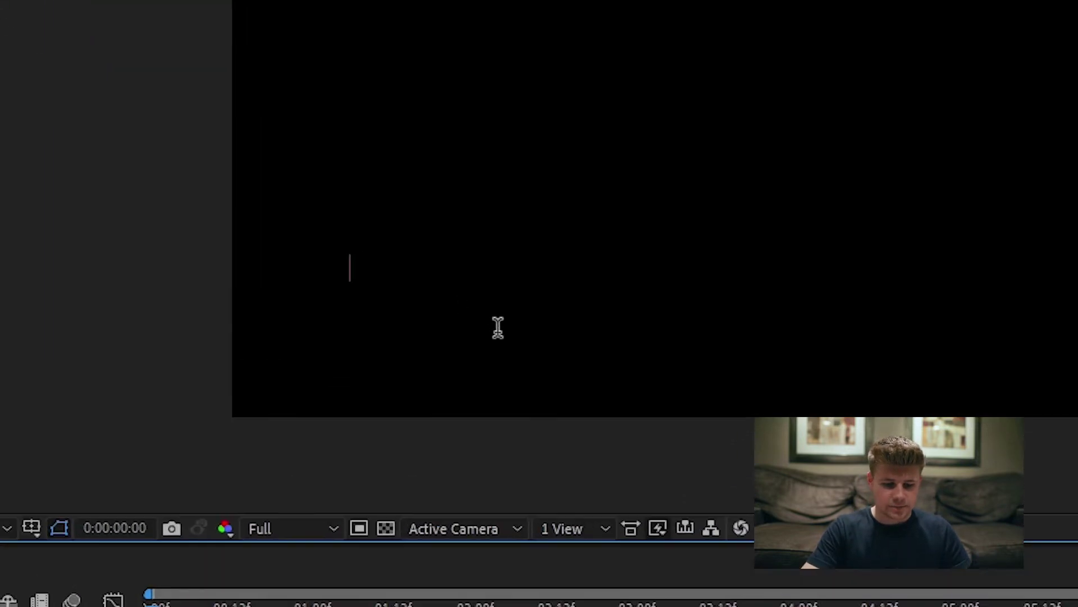
text(CUSTO)
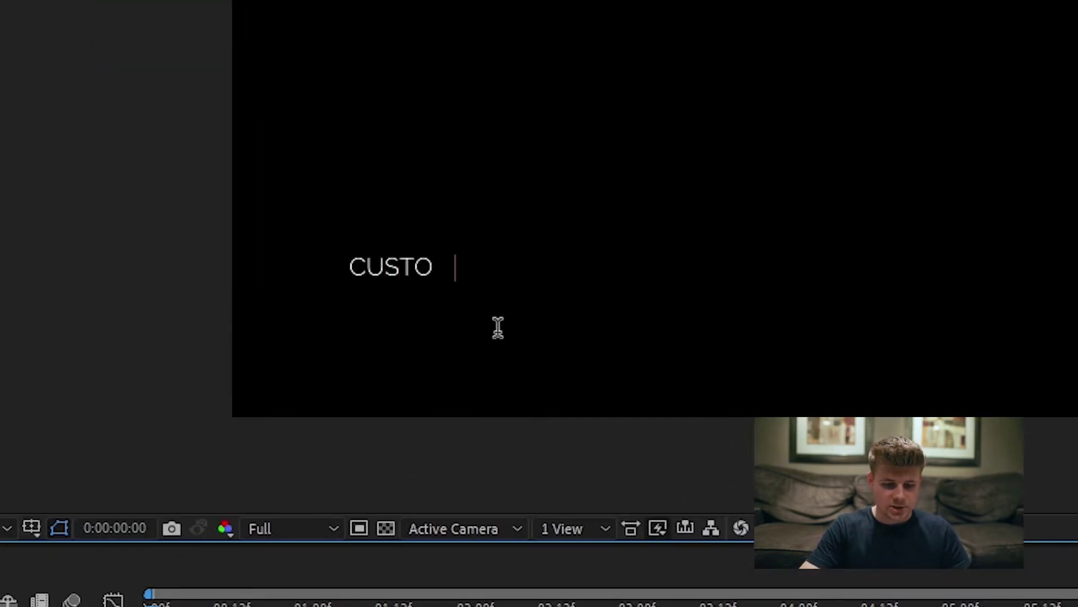
text(M LOWER THIRD)
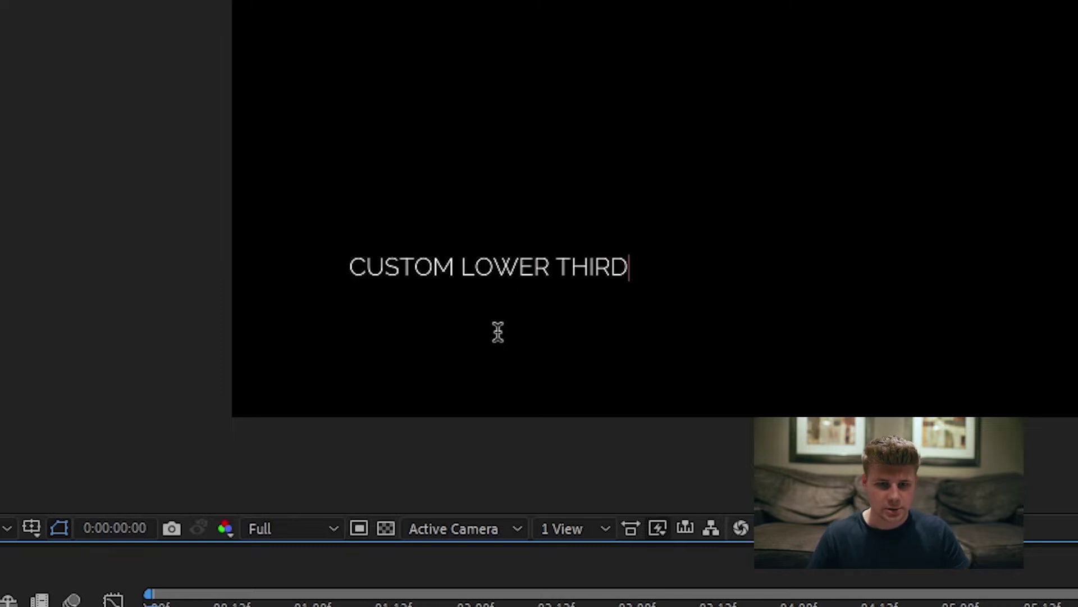
key(ctrl+a)
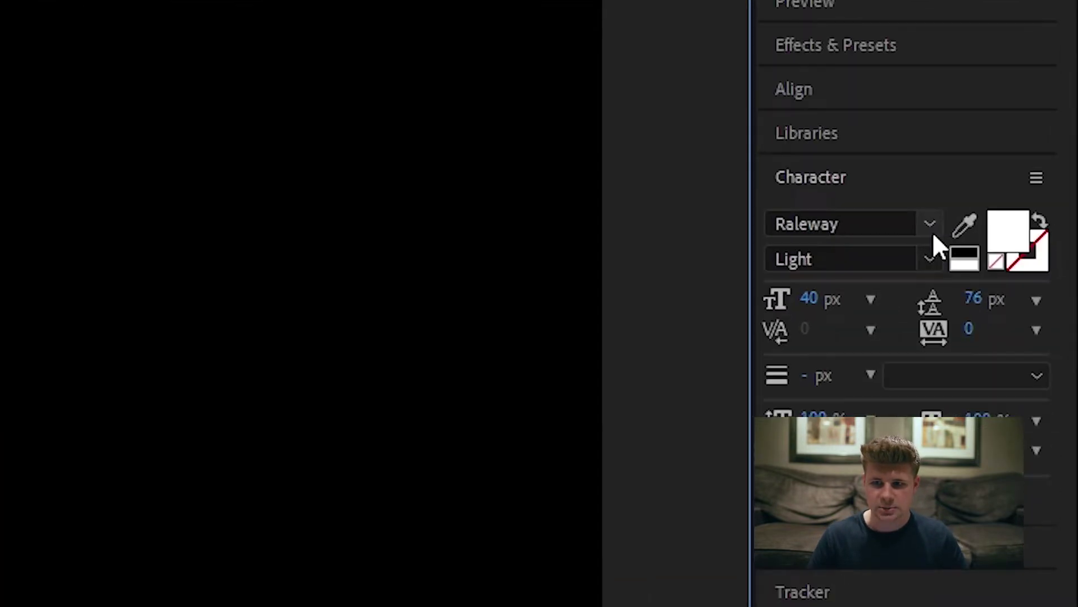
click(1023, 170)
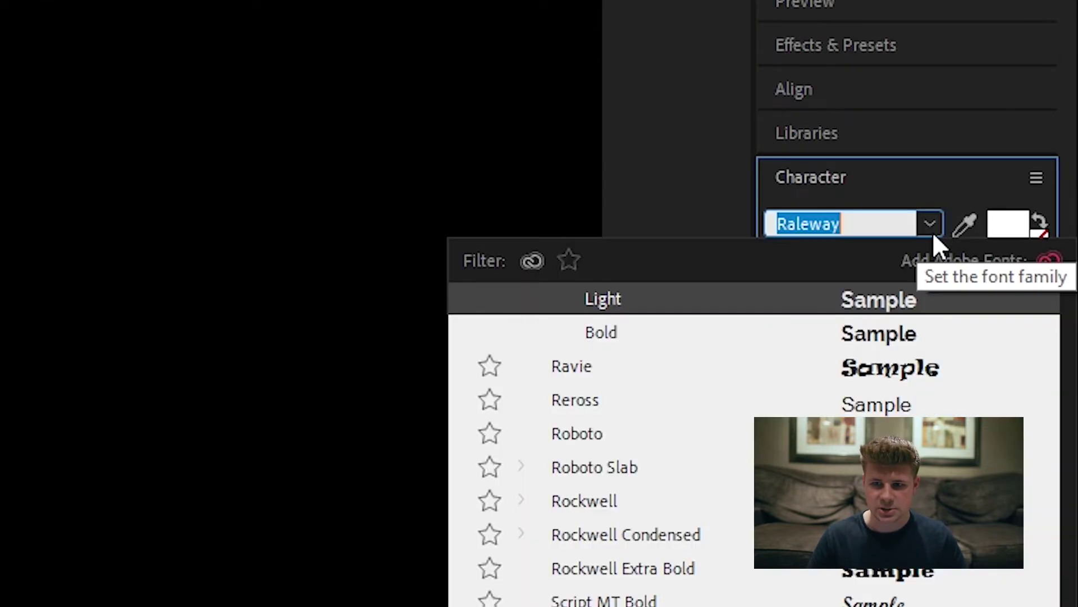
click(592, 440)
click(818, 308)
text(6)
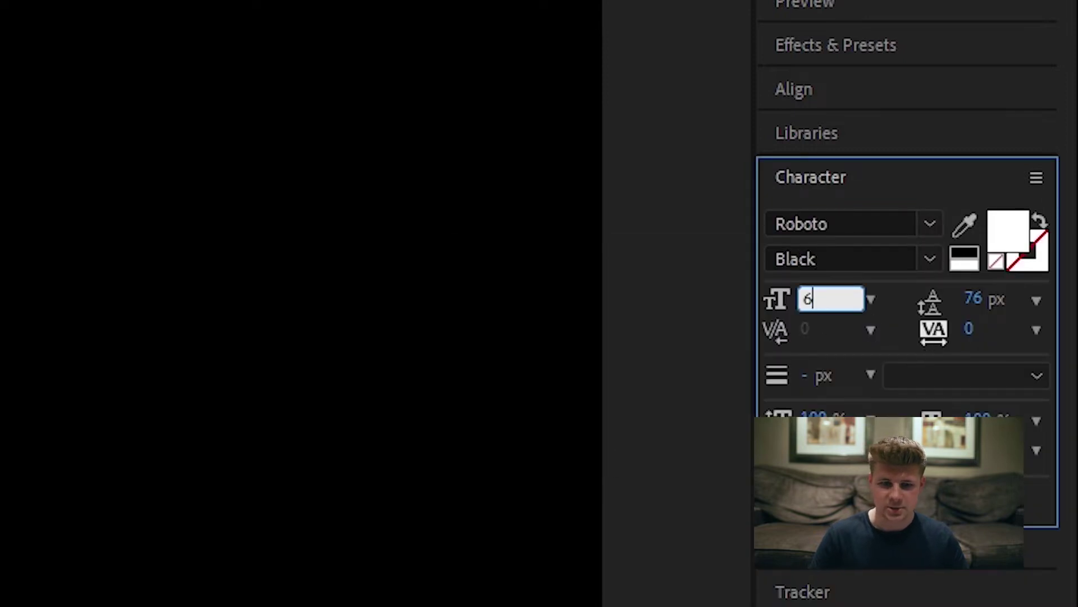
text(0)
key(Return)
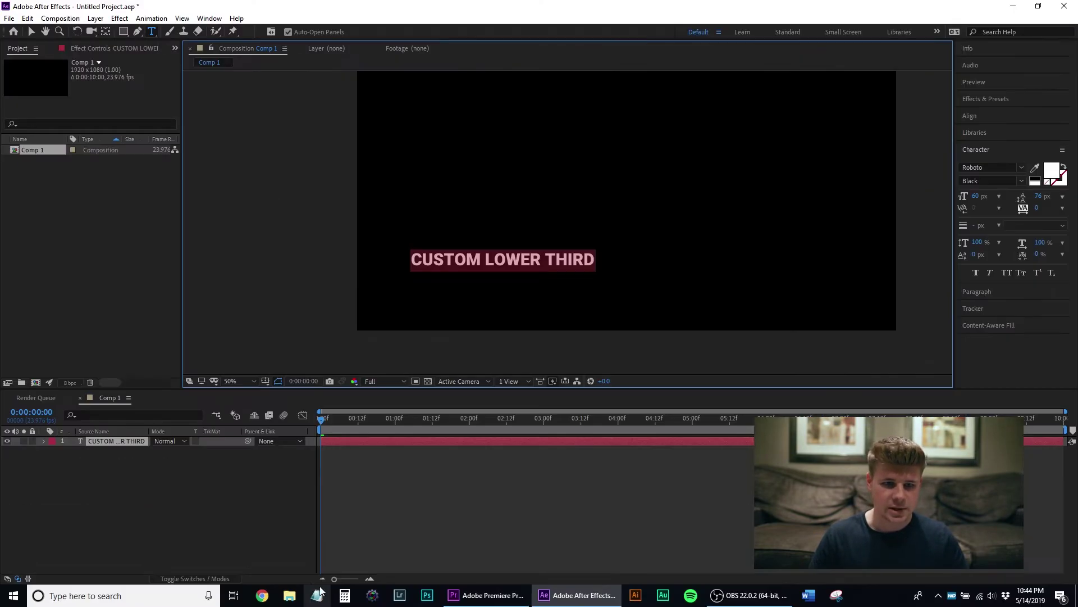
click(386, 484)
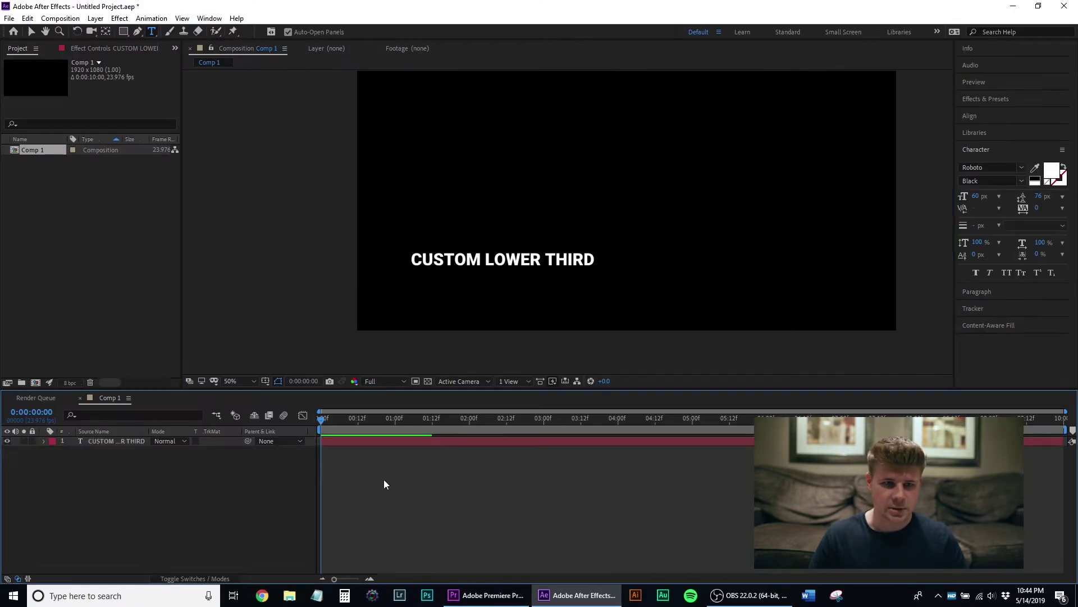
click(415, 283)
Step: Type BY USER HERE below the title and set it in Raleway Light at 40 px
text(BY USER HE)
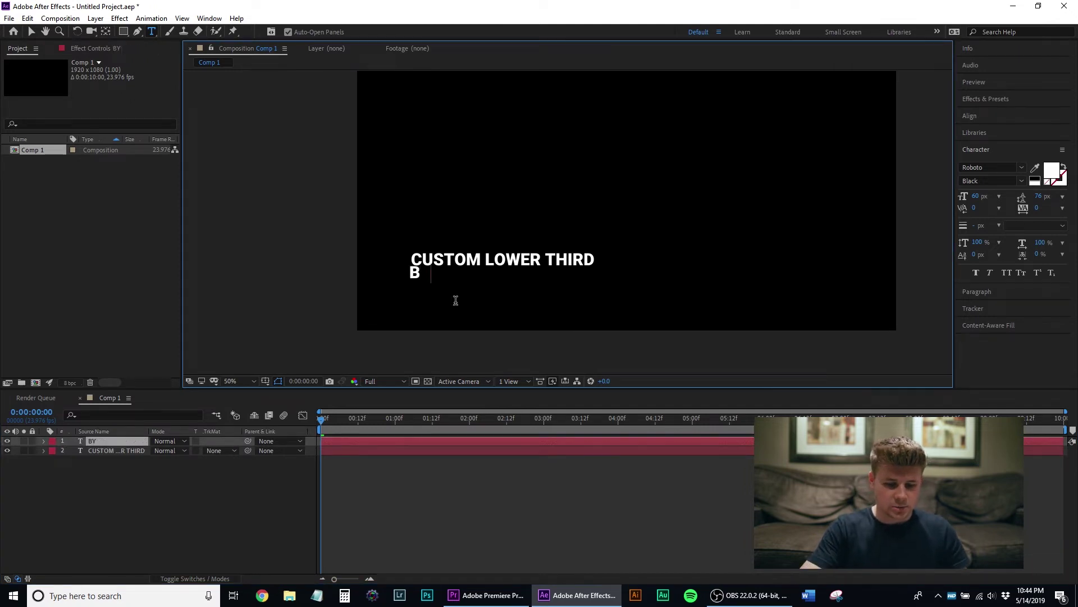
text(RE)
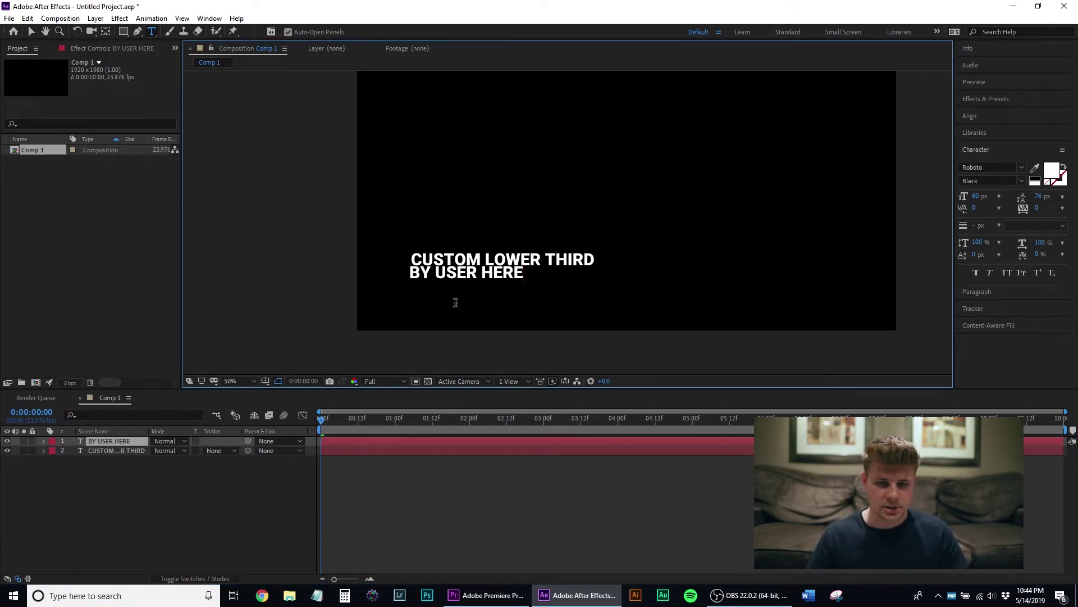
key(ctrl+a)
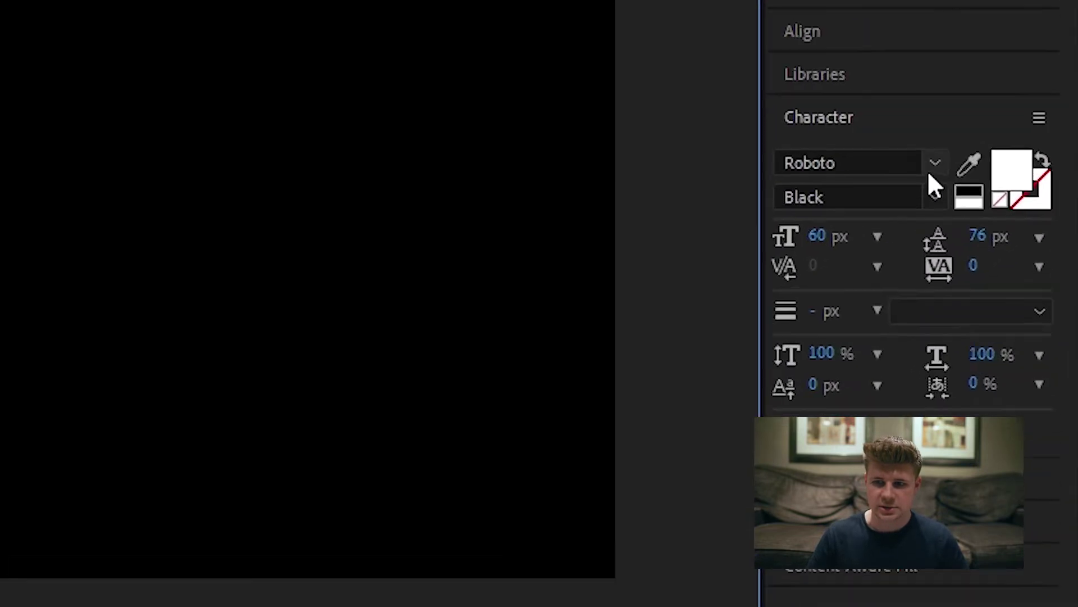
click(934, 165)
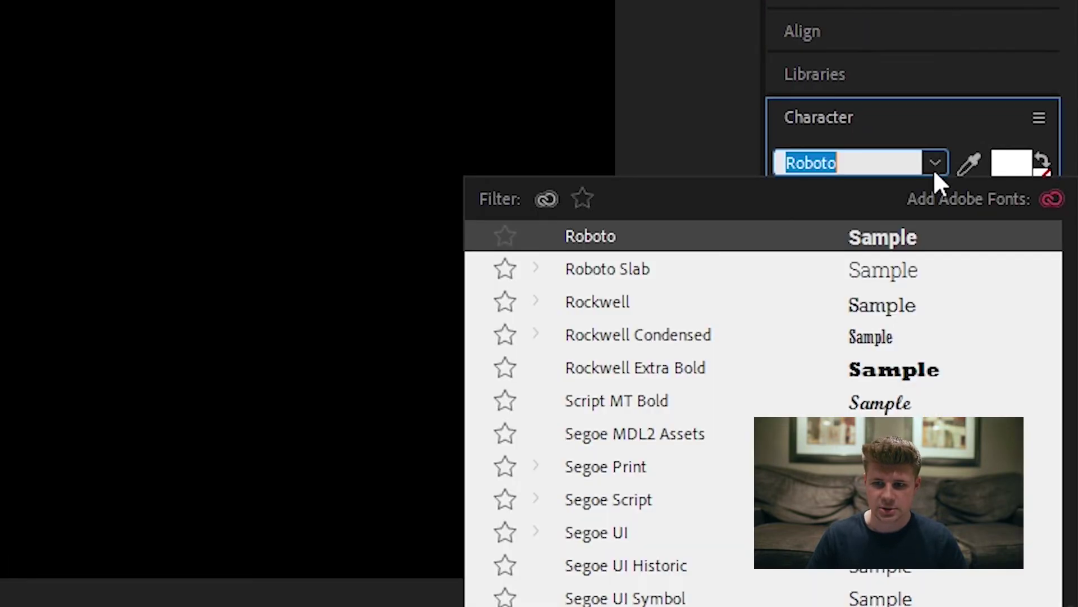
scroll(763, 328, up, 1)
click(631, 240)
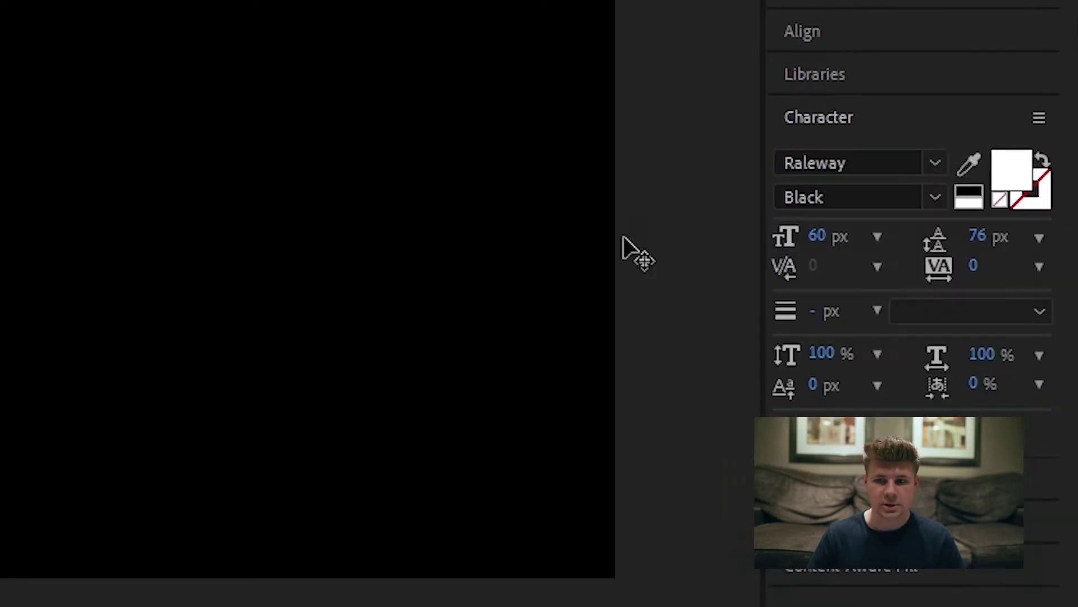
click(821, 235)
text(40)
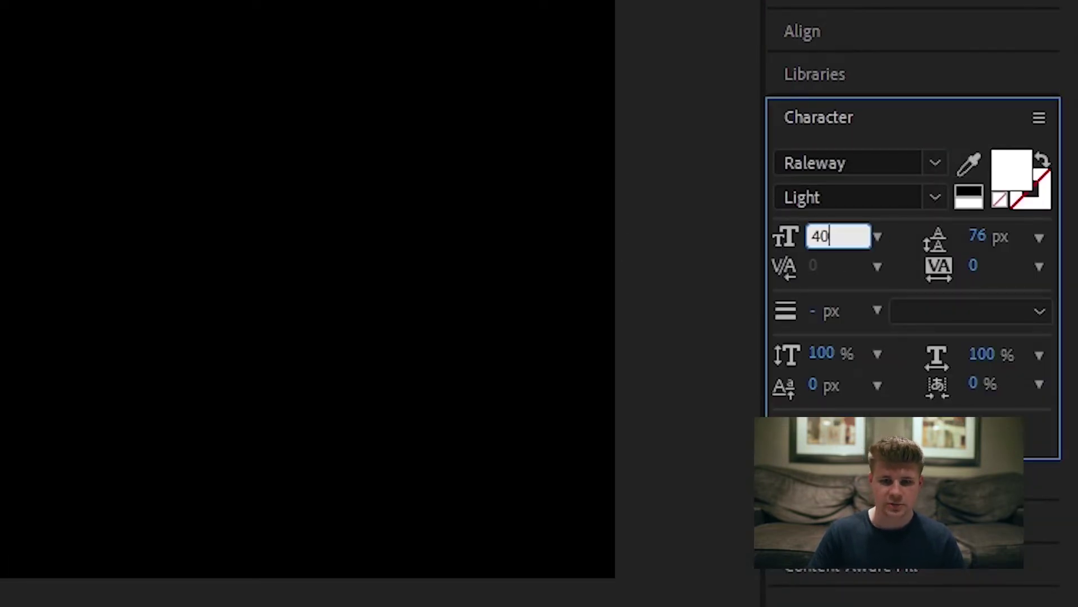
key(Return)
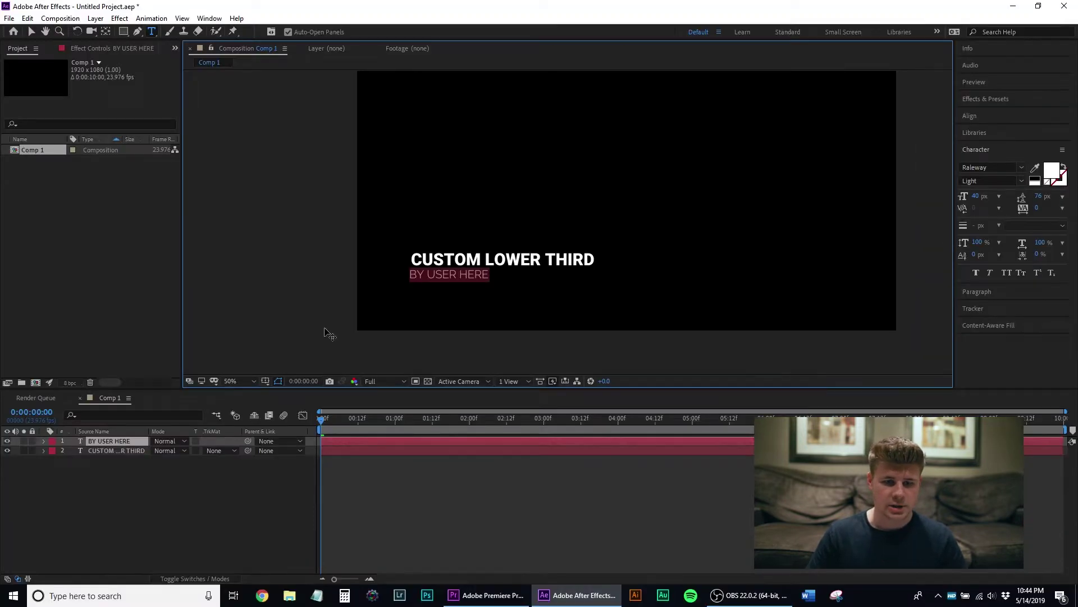
click(28, 33)
scroll(398, 298, up, 2)
scroll(404, 296, up, 2)
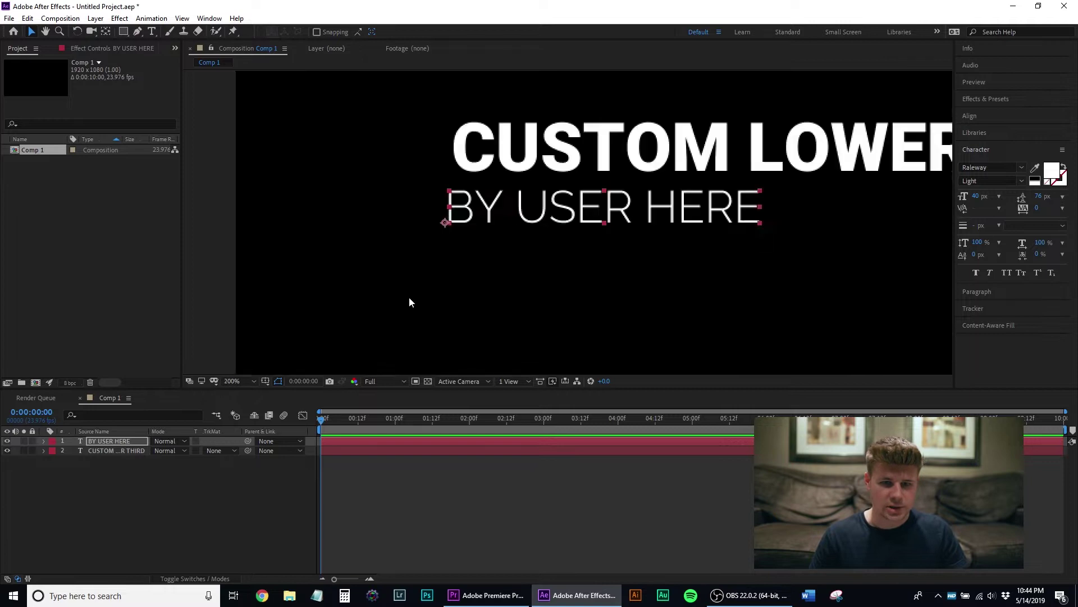
scroll(411, 296, down, 2)
click(456, 223)
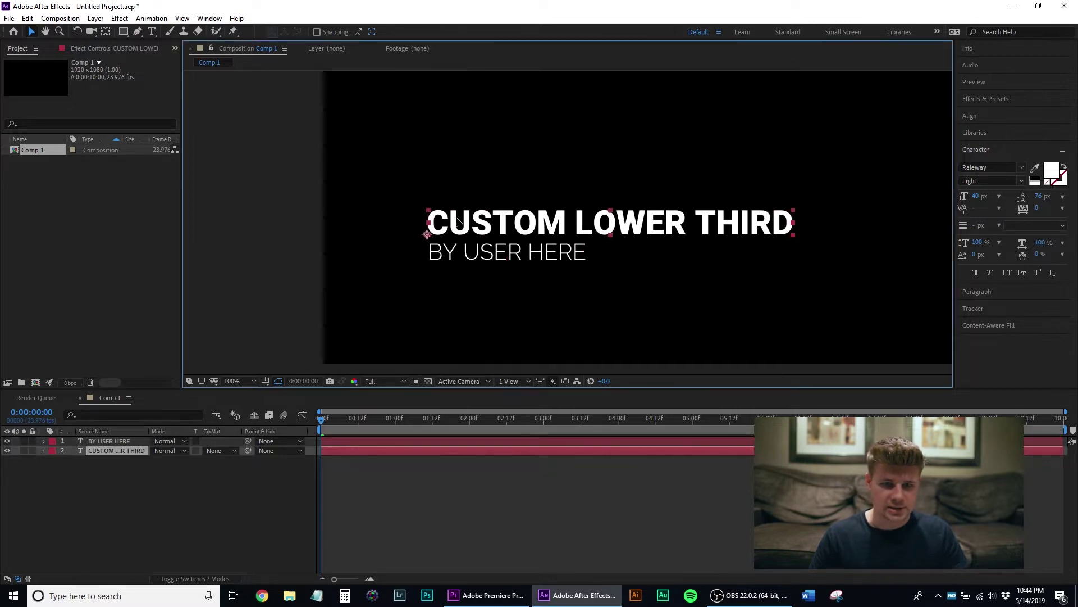
click(427, 323)
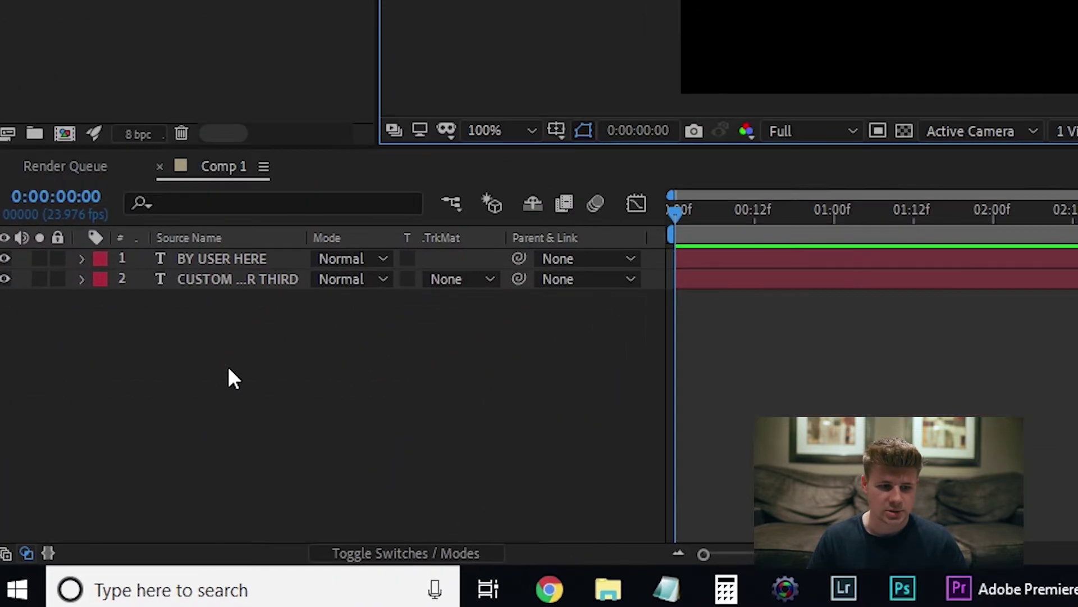
Step: Add a new shape layer to Comp 1 and select Shape Layer 1
right_click(234, 344)
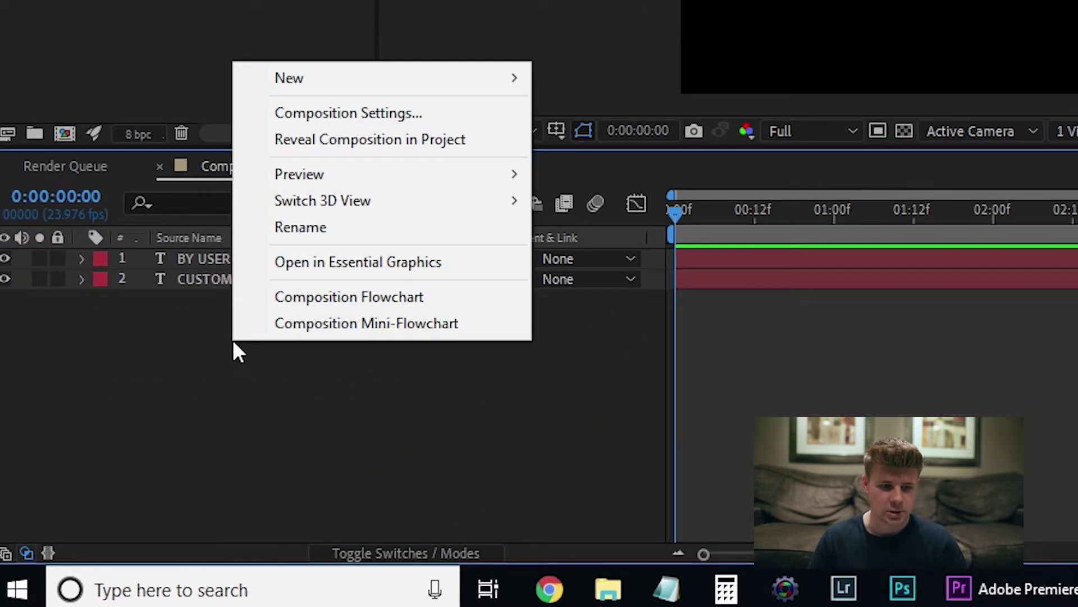
mouse_move(409, 89)
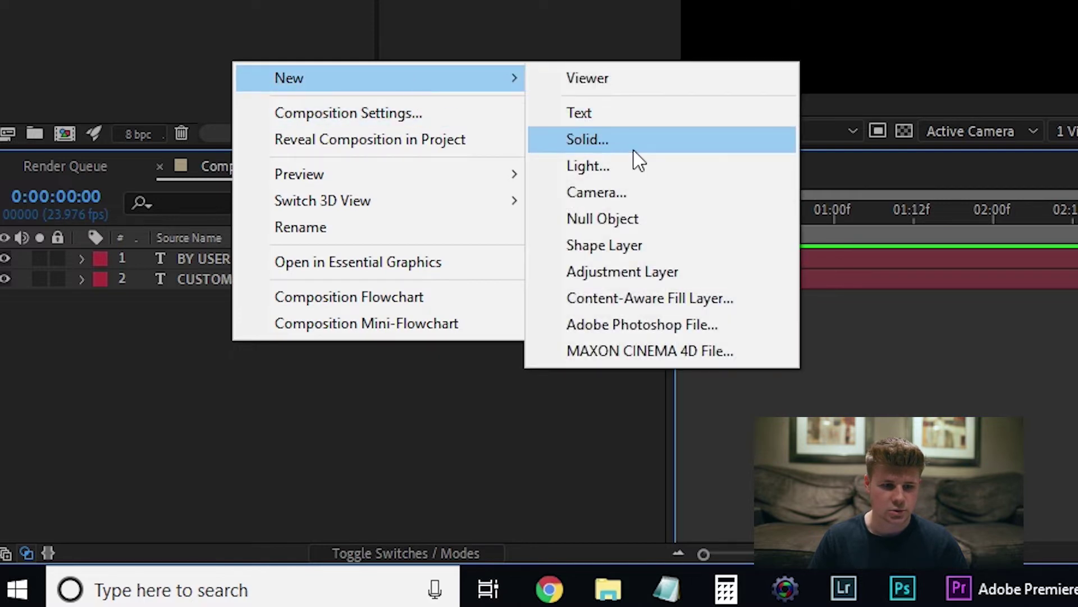
click(624, 252)
scroll(434, 230, up, 4)
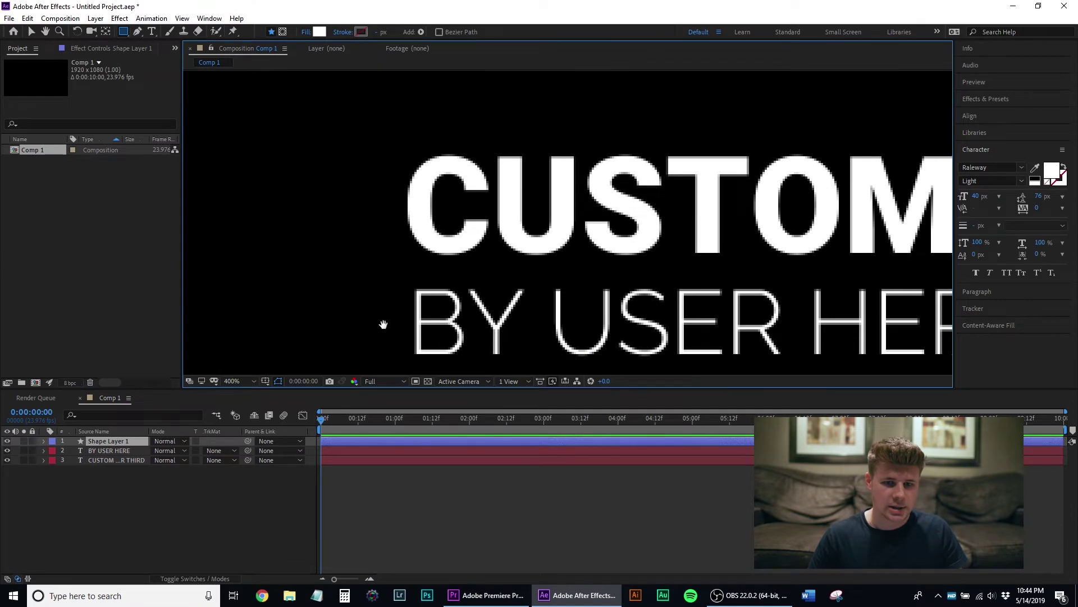
mouse_move(383, 324)
mouse_down()
mouse_move(409, 282)
mouse_move(374, 86)
mouse_up()
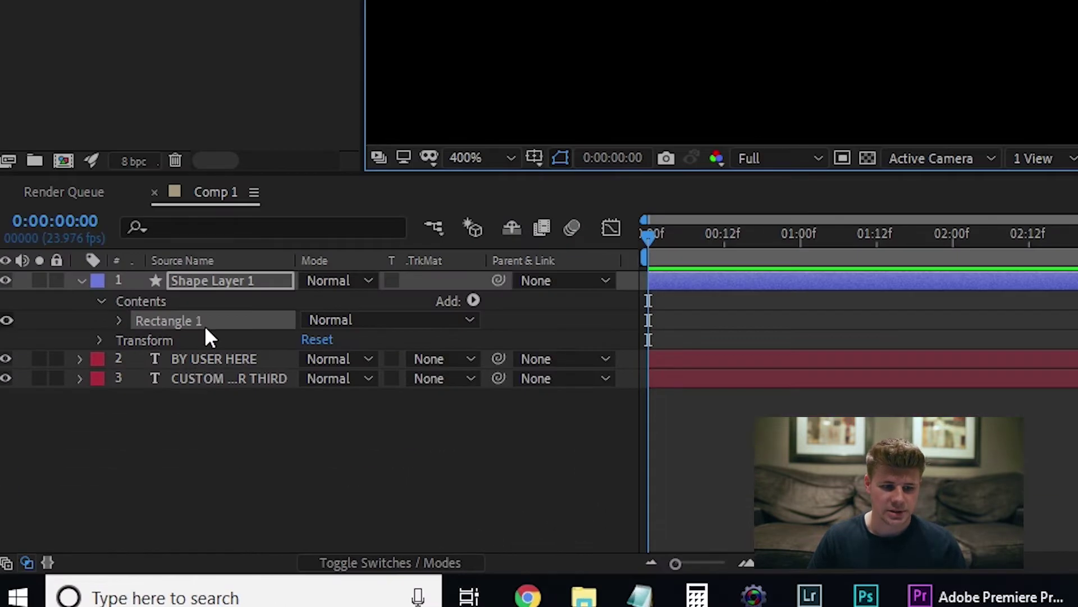
click(210, 276)
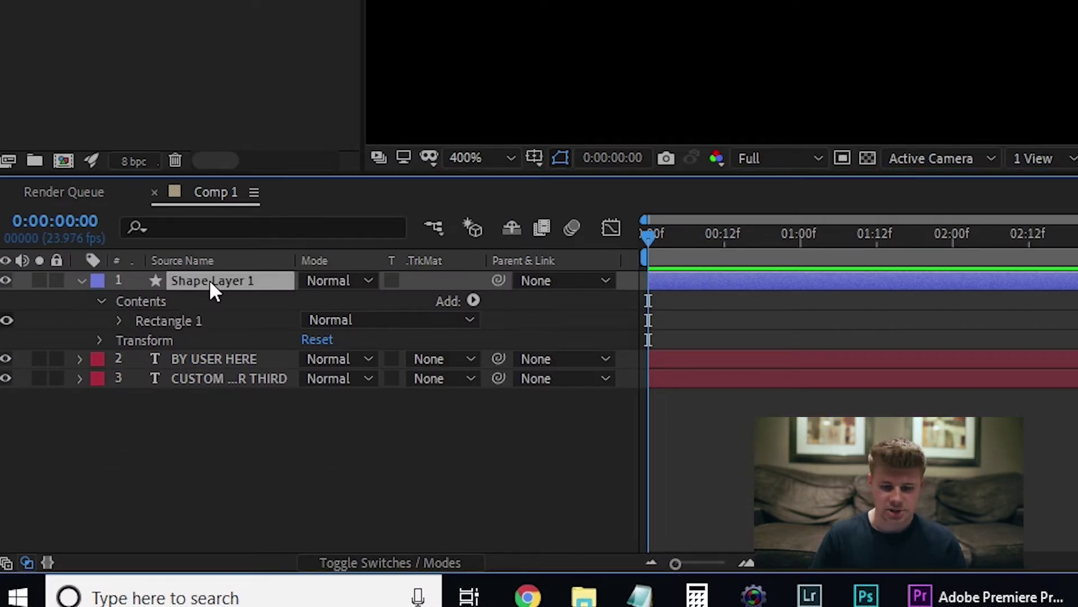
Step: Rename Shape Layer 1 to Line
key(Return)
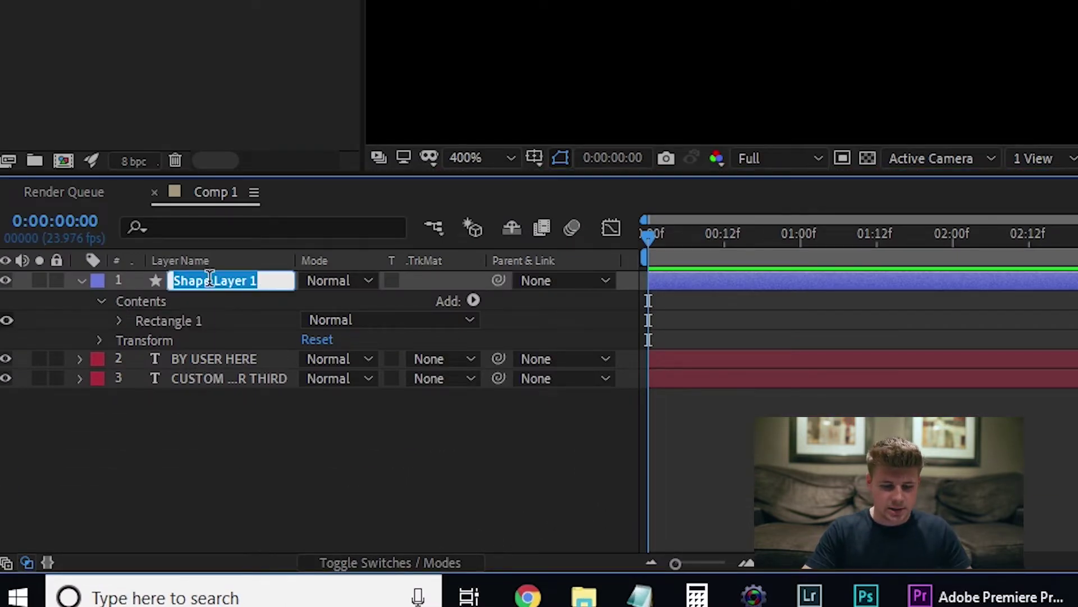
text(Line)
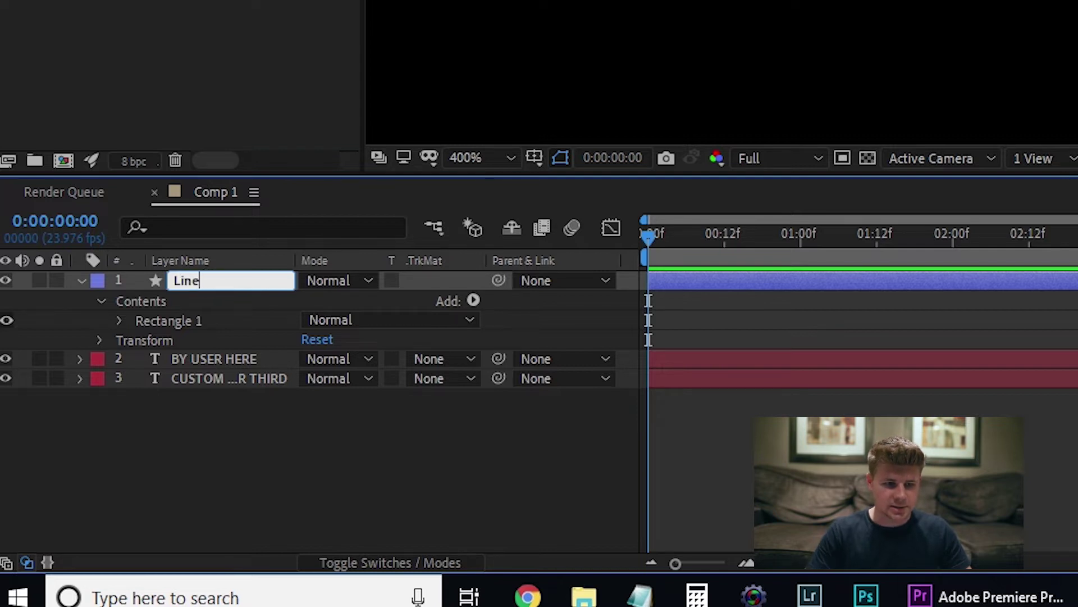
key(Return)
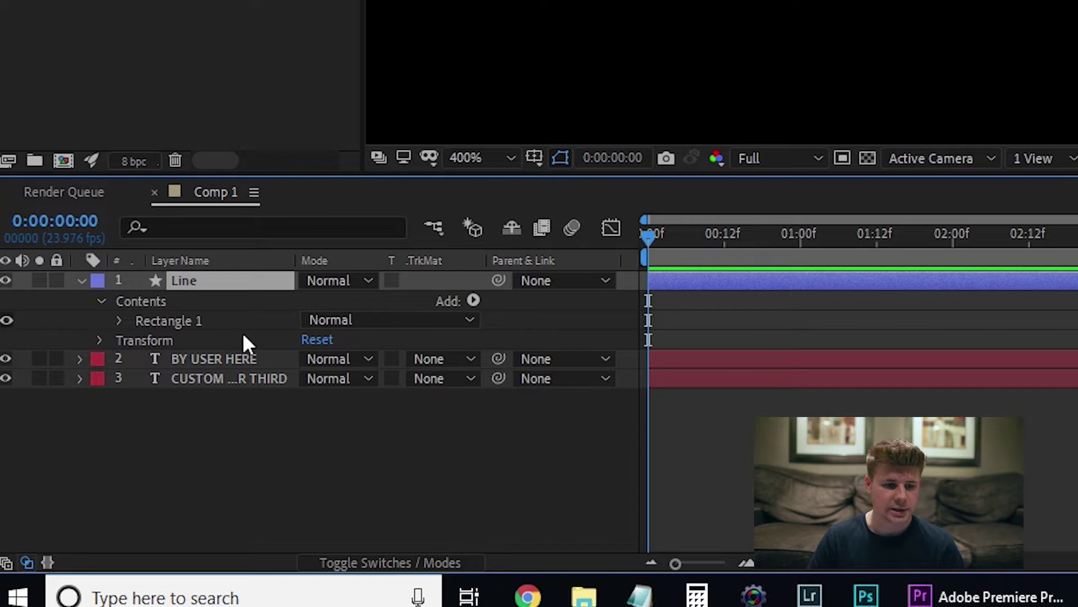
Step: Unlink Rectangle Path 1's Size proportions and set it to 10 × 120
click(119, 320)
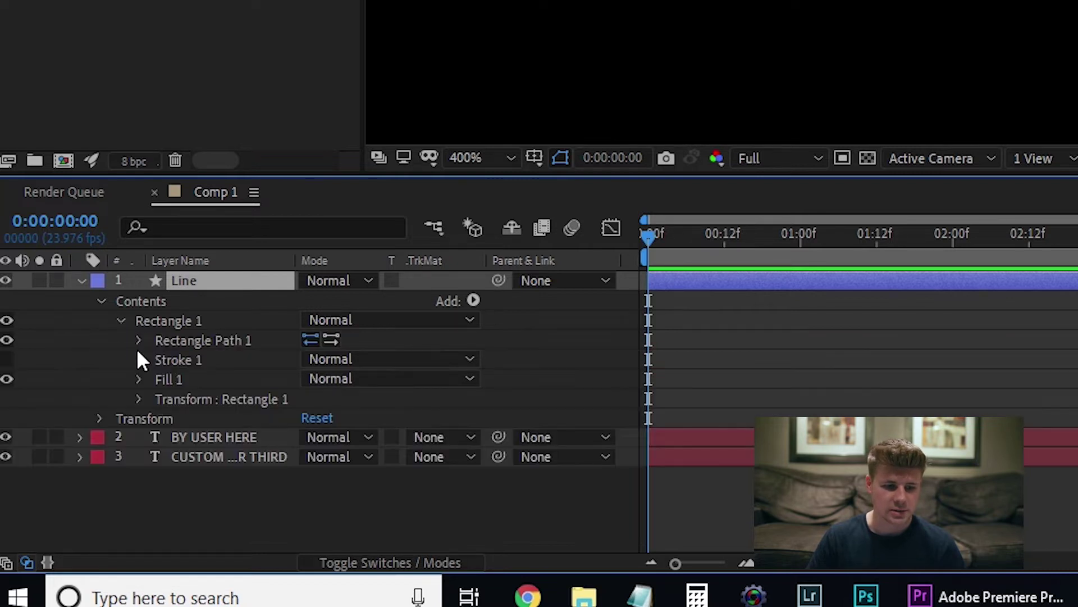
click(139, 341)
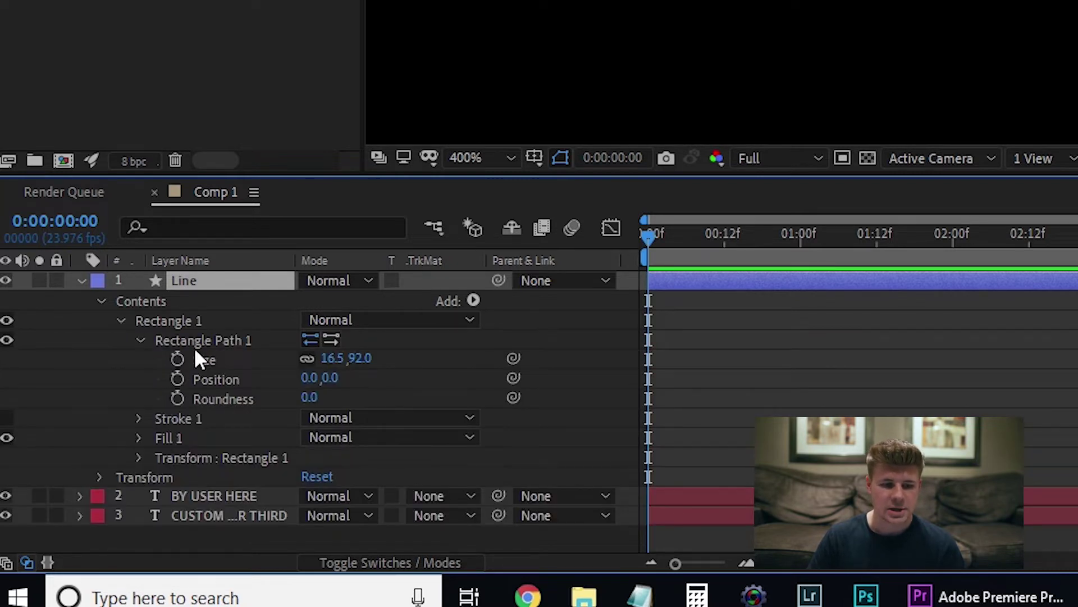
click(306, 359)
click(331, 359)
text(10)
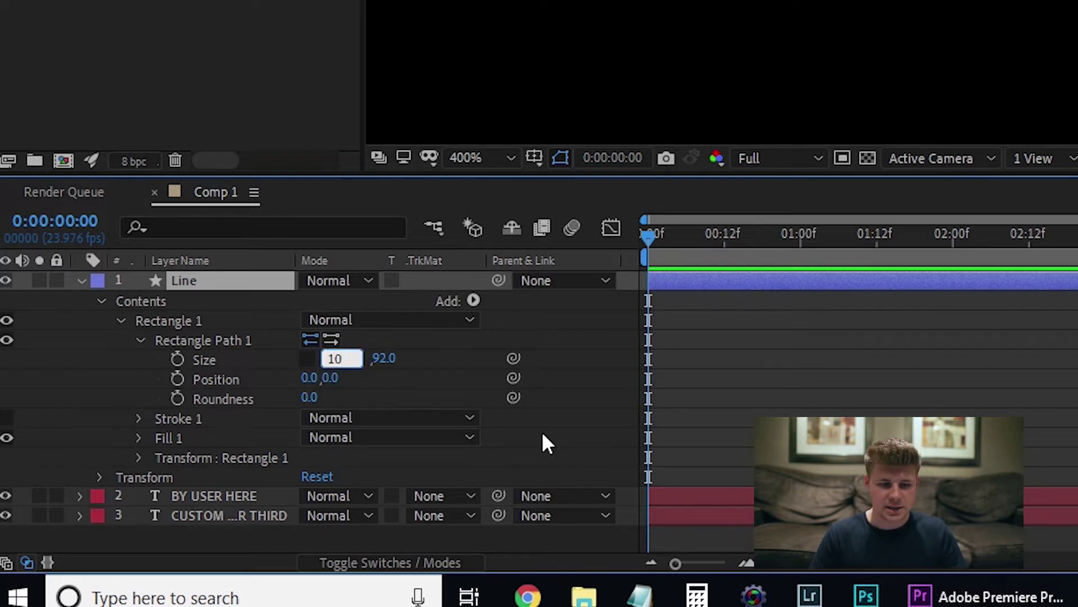
key(Return)
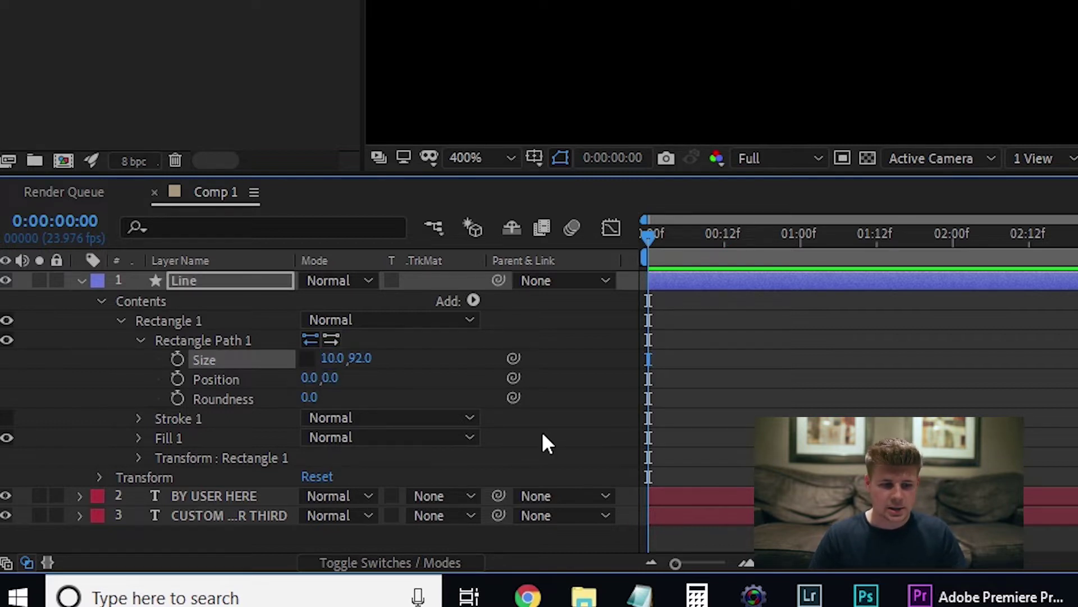
click(360, 367)
text(120)
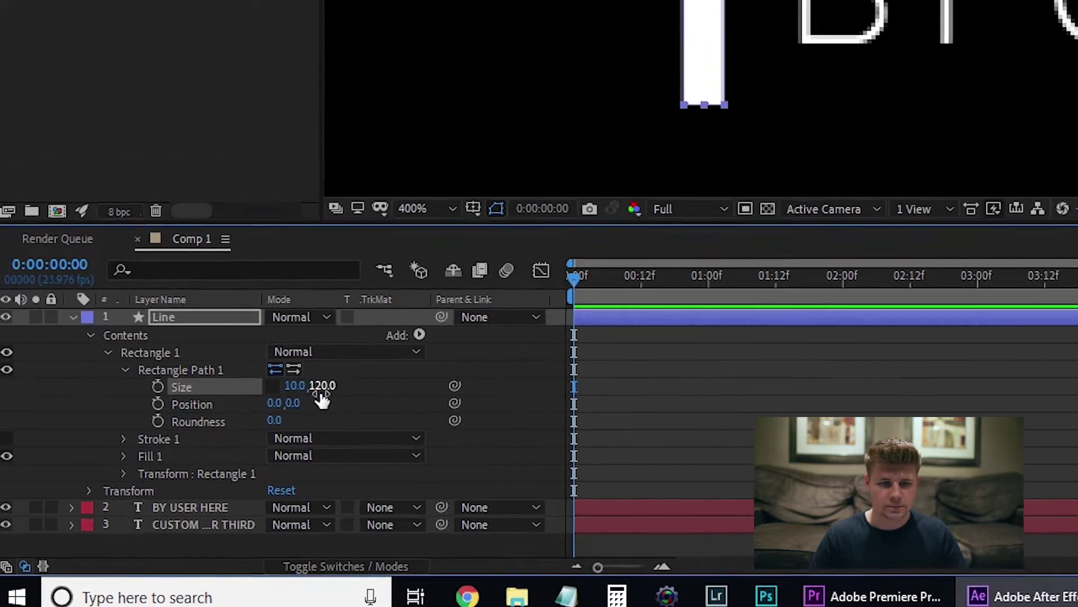
key(Return)
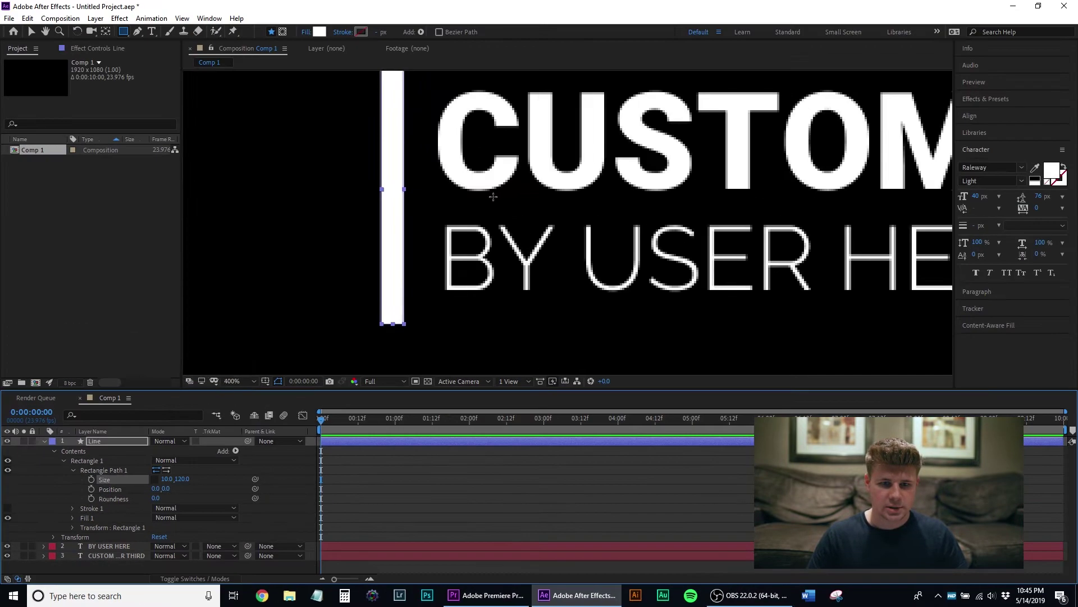
scroll(493, 196, down, 2)
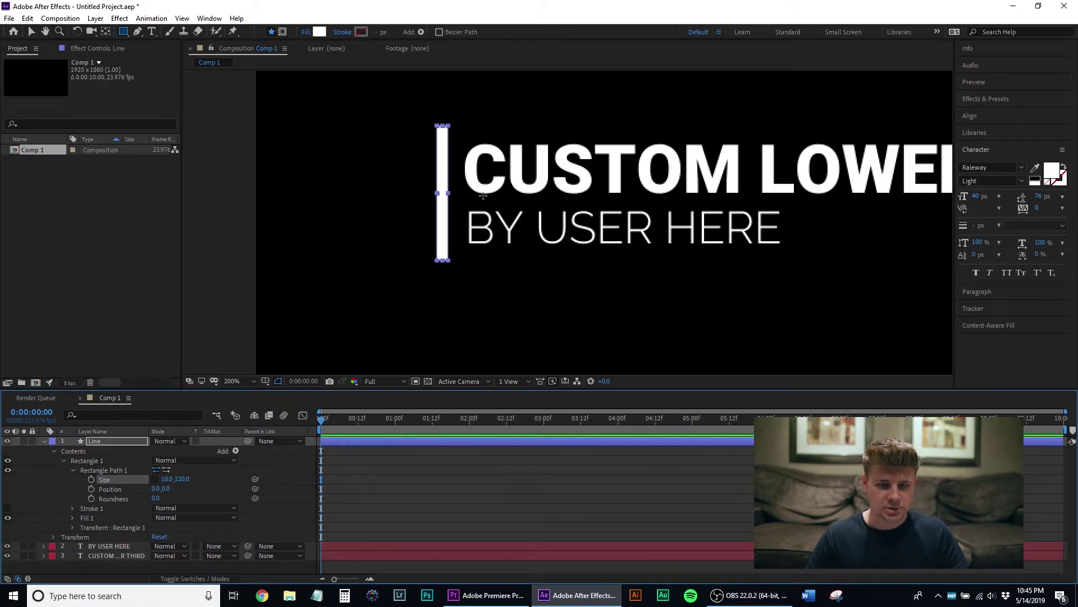
Step: Nudge the white Line bar a few pixels right beside the text
key(v)
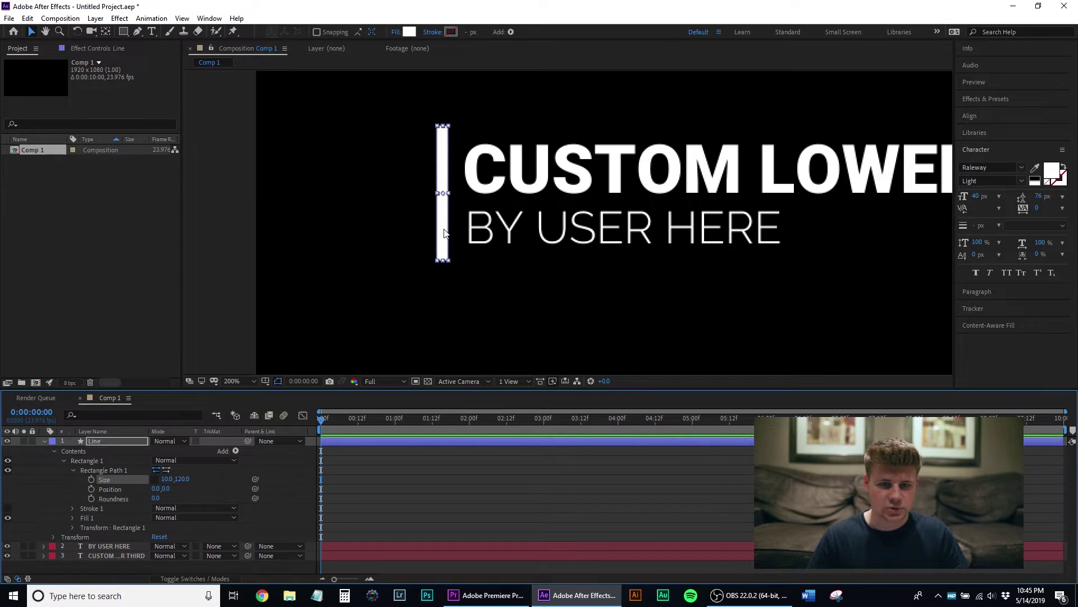
drag(444, 232, 435, 246)
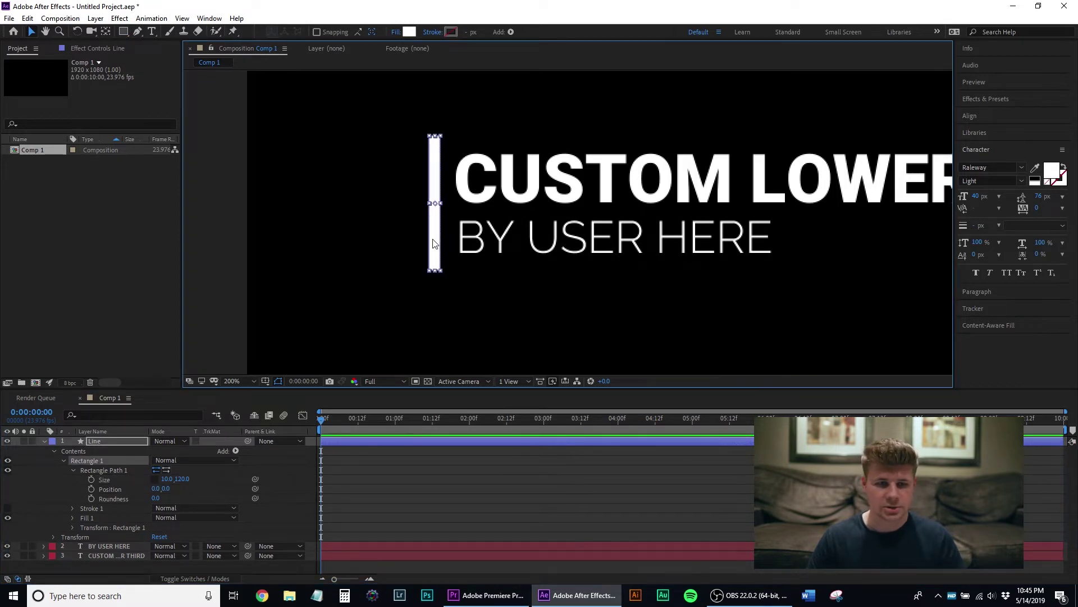
scroll(433, 238, down, 5)
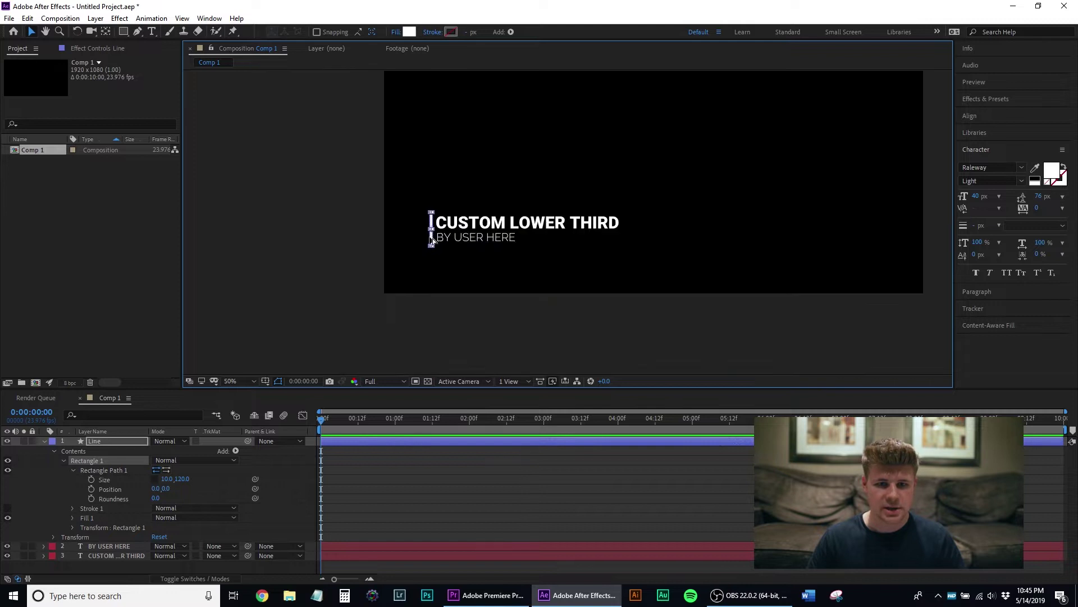
scroll(432, 241, up, 6)
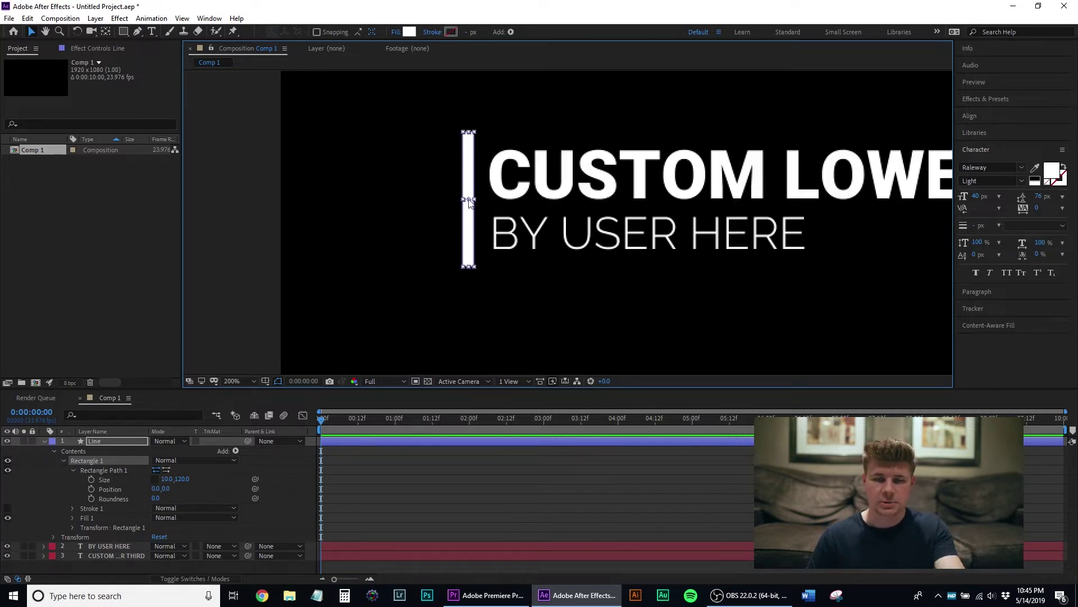
Step: Activate the Pan Behind (Anchor Point) tool for the Line bar
scroll(537, 201, down, 7)
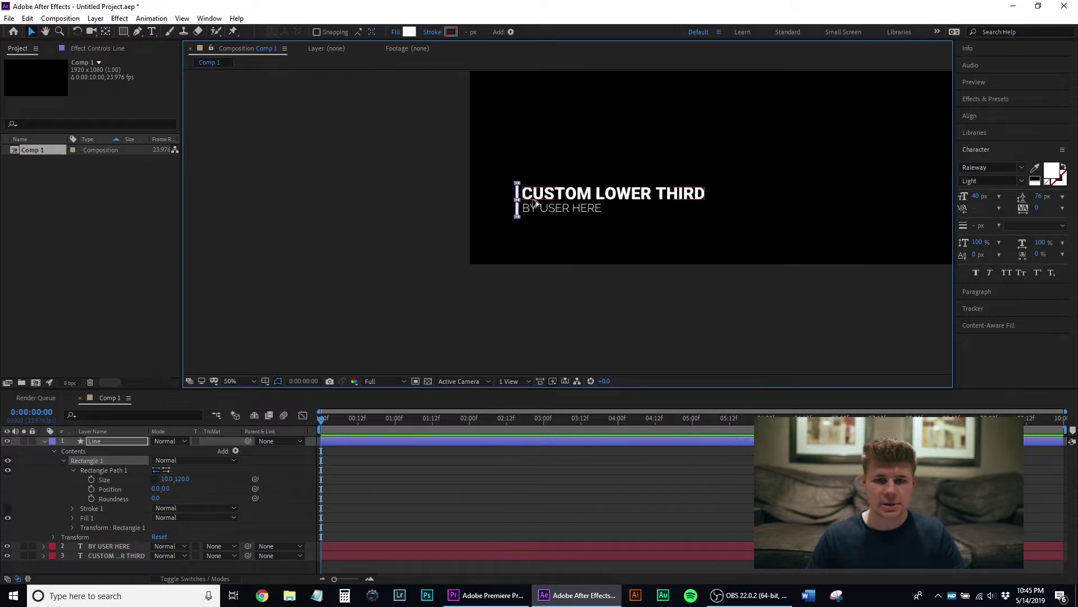
scroll(581, 167, up, 4)
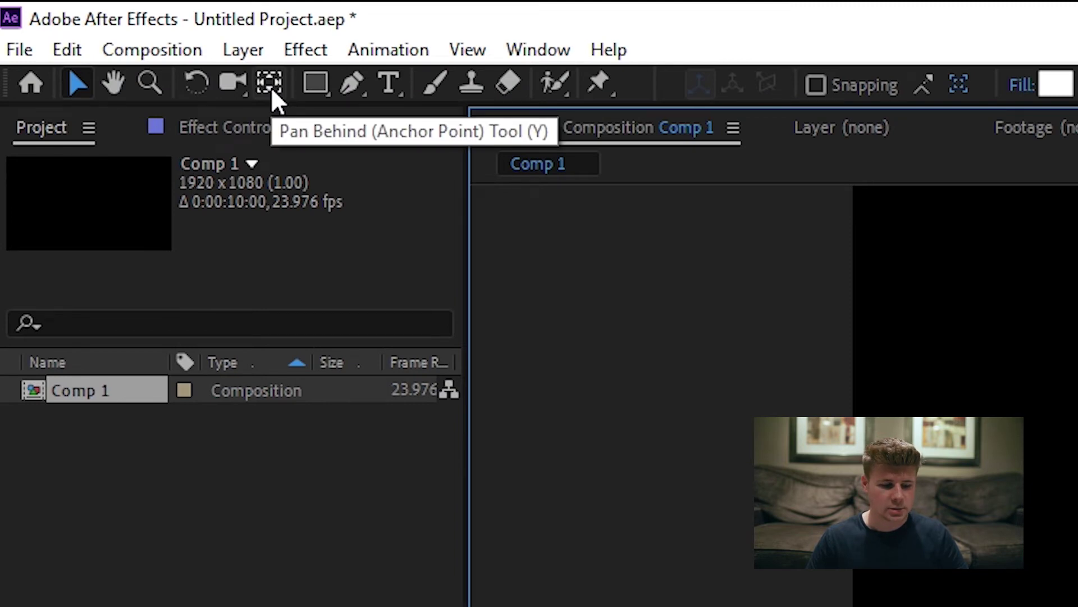
click(271, 86)
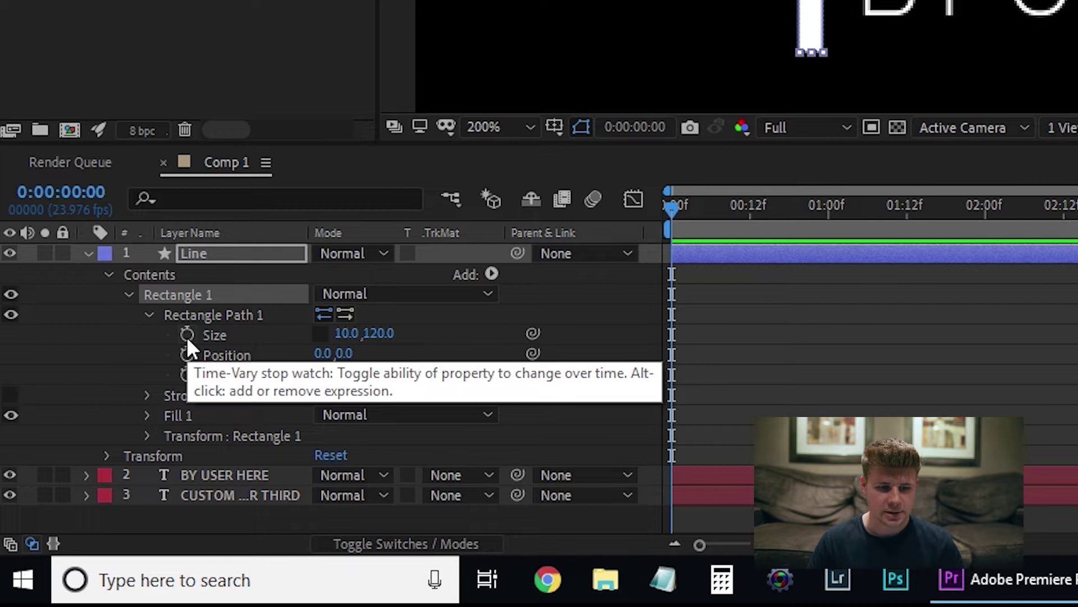
Step: Keyframe the Line's Size height from 0 at frame 0 to 120 at 12f, then preview
click(91, 480)
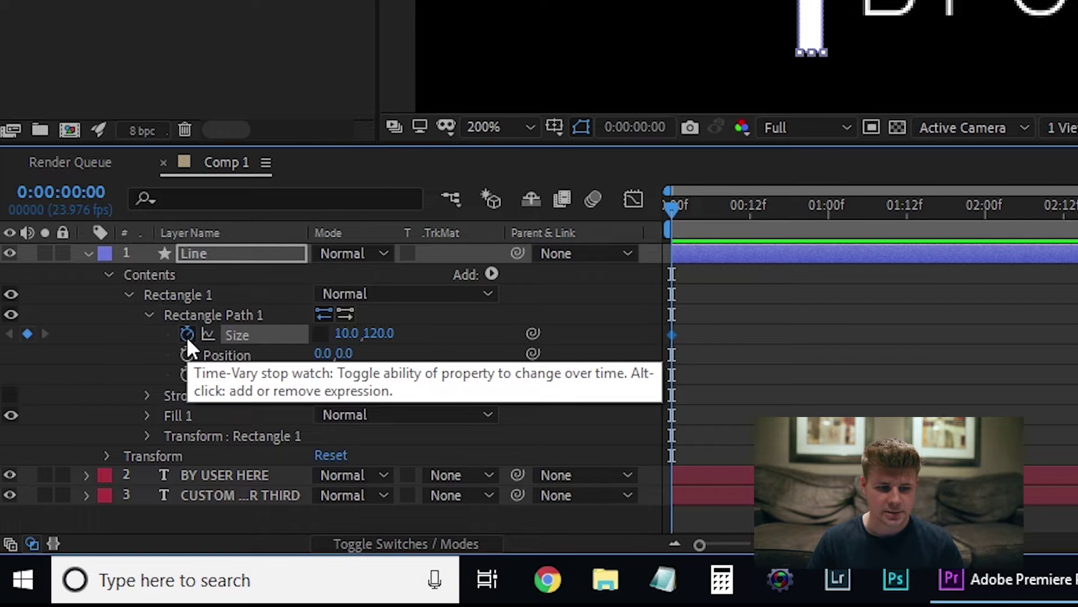
click(752, 216)
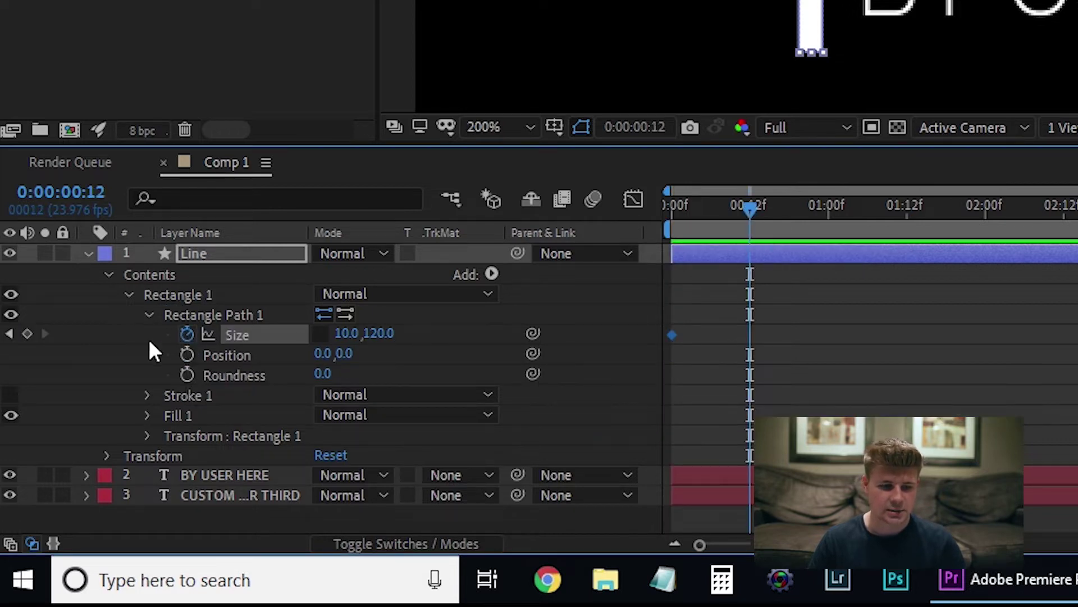
click(27, 334)
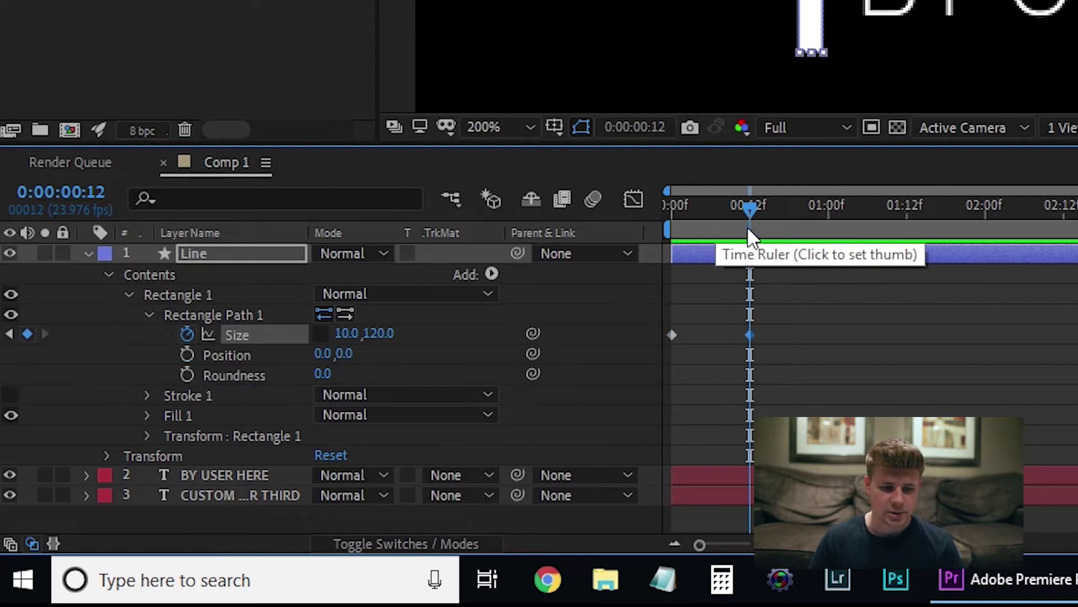
drag(748, 222, 673, 243)
click(673, 335)
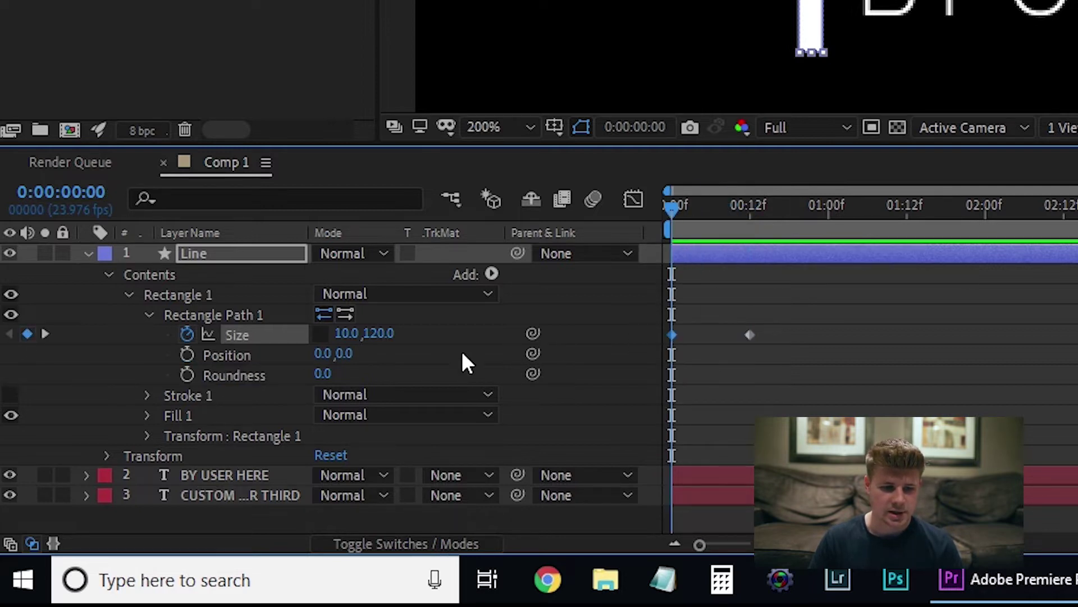
click(393, 334)
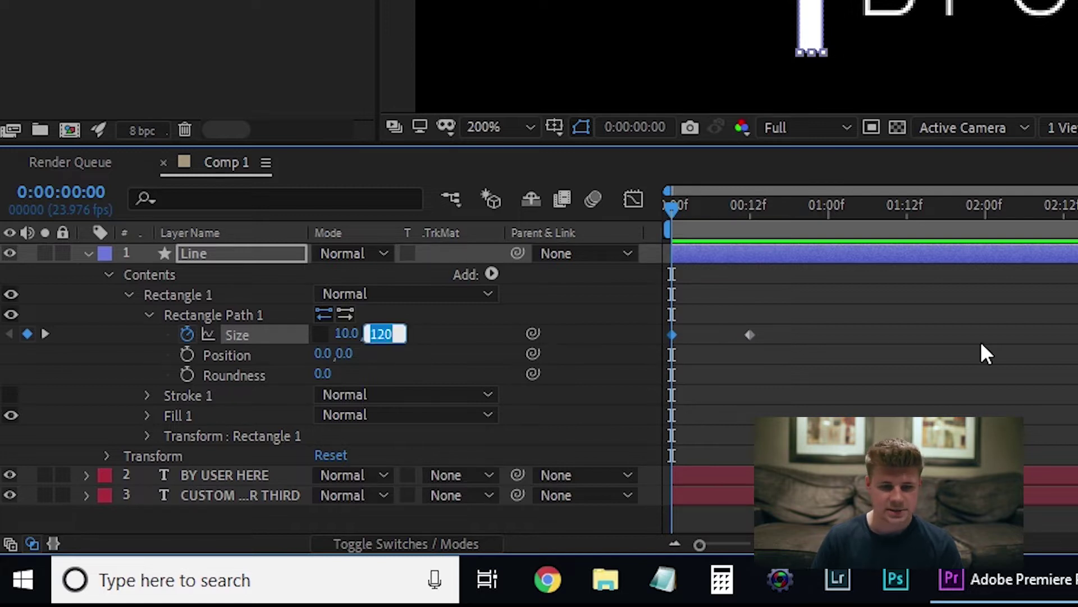
text(0)
key(Return)
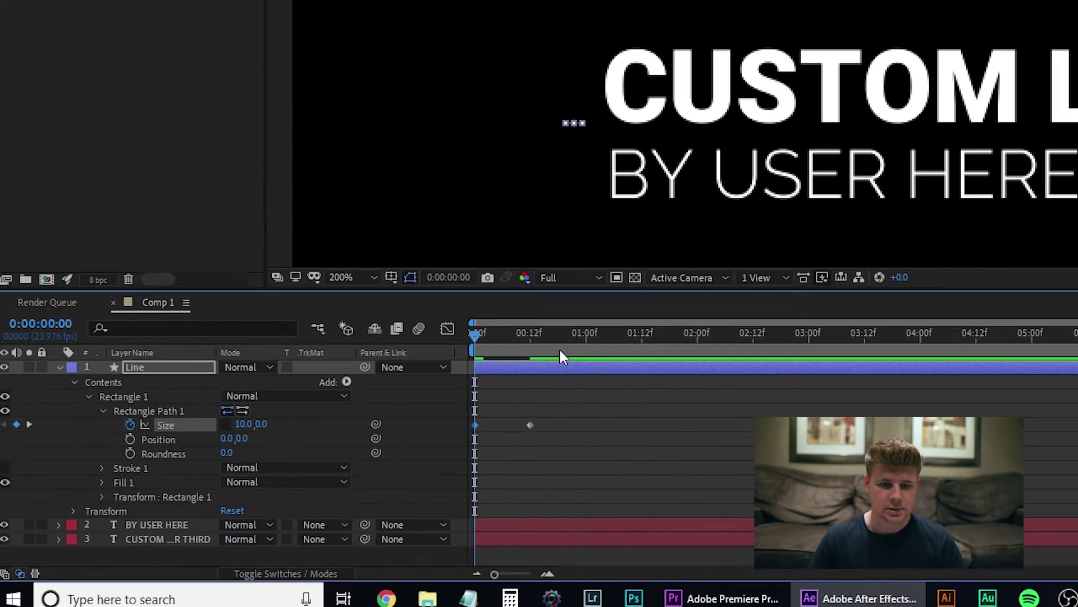
key(space)
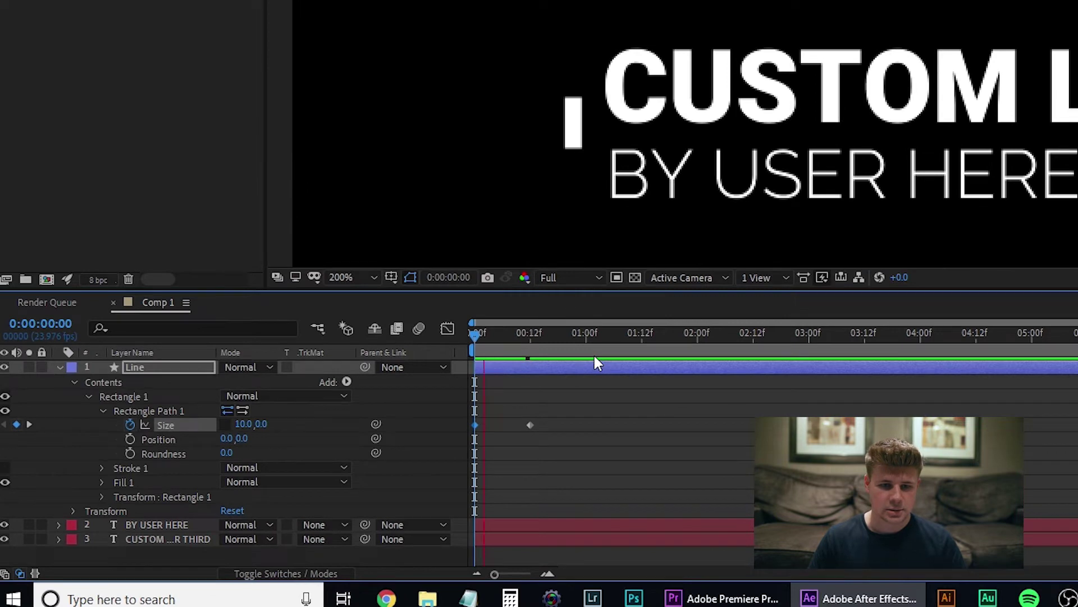
key(space)
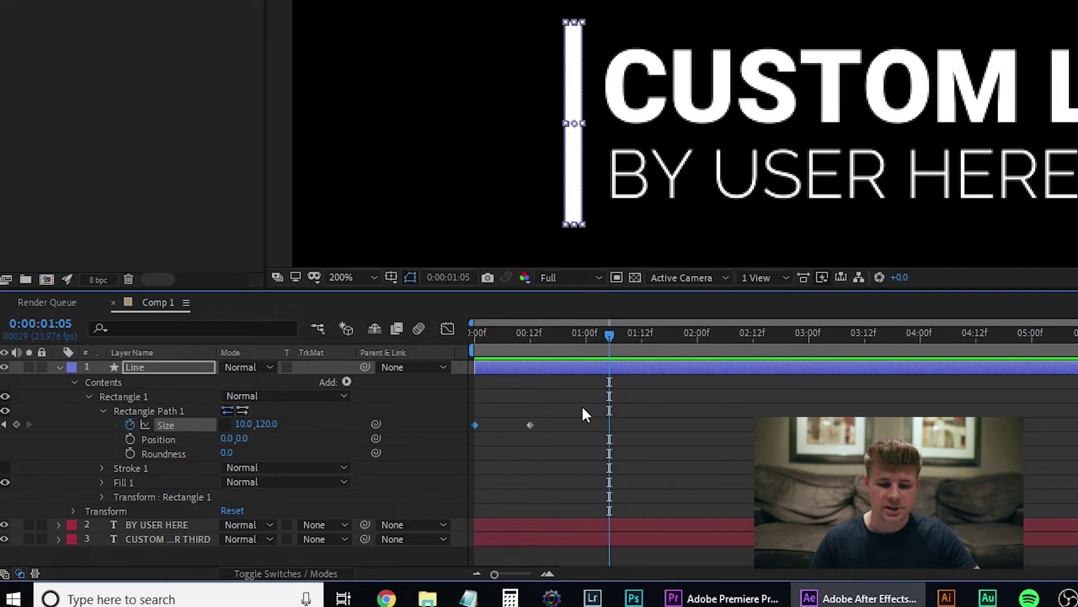
Step: Return to the start and show the Line layer's keyframed Size alongside its Rotation property
key(u)
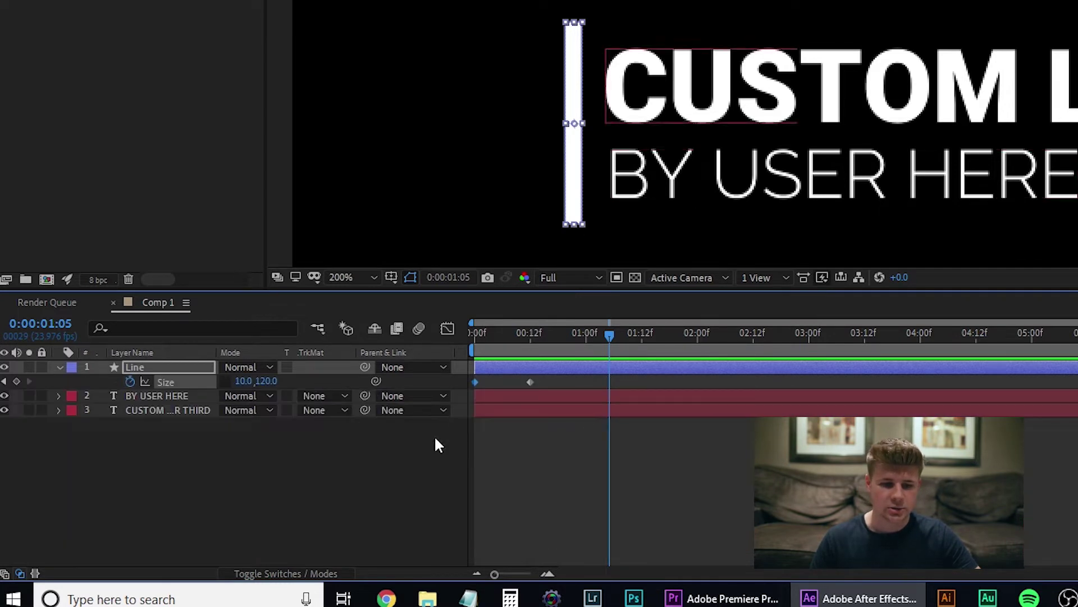
drag(488, 333, 476, 337)
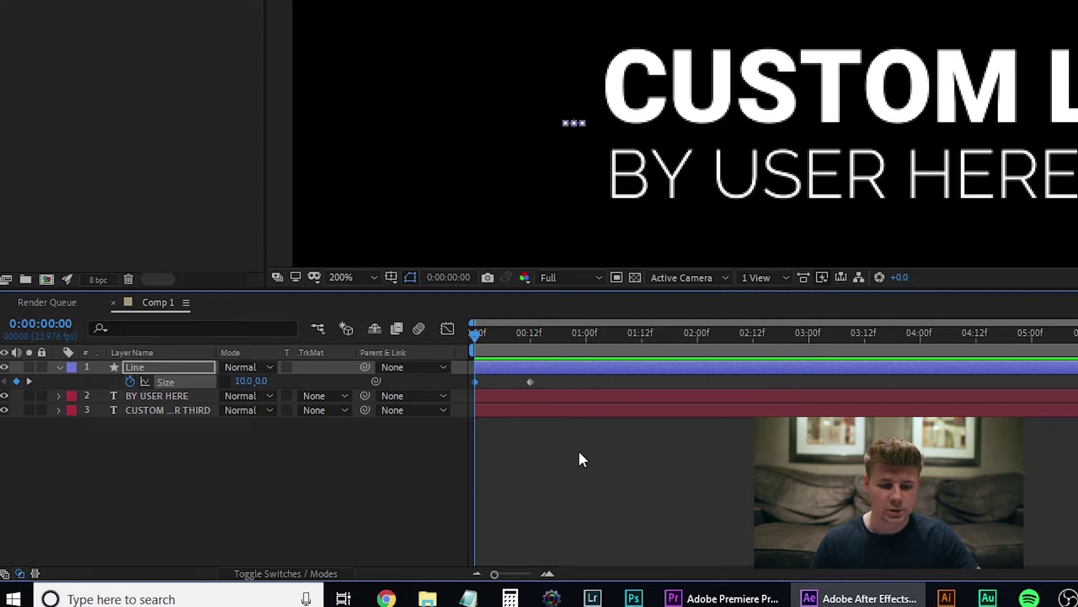
key(u)
key(u)
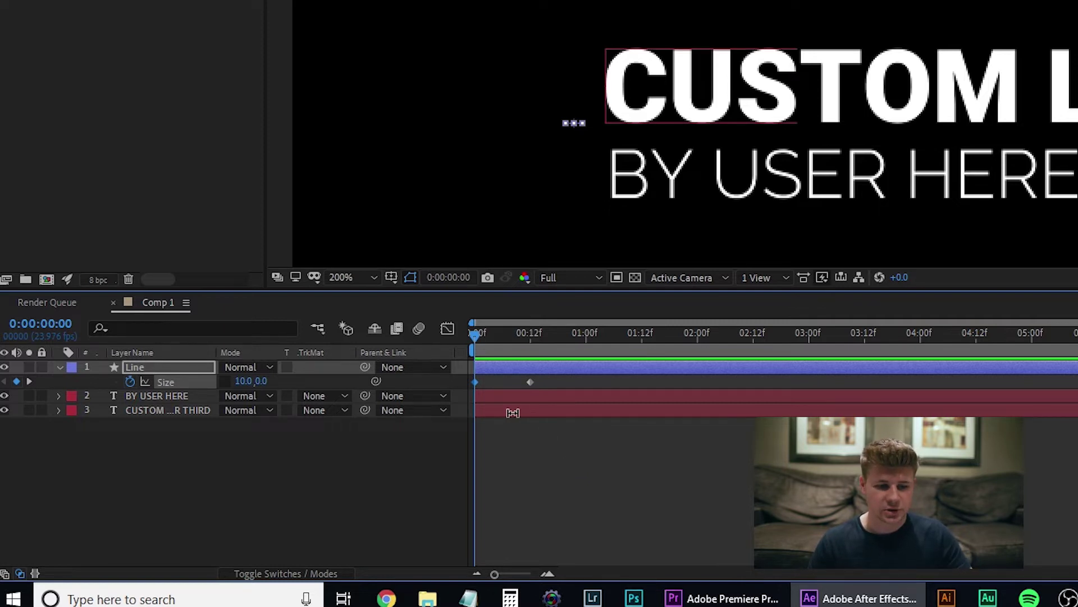
key(shift+r)
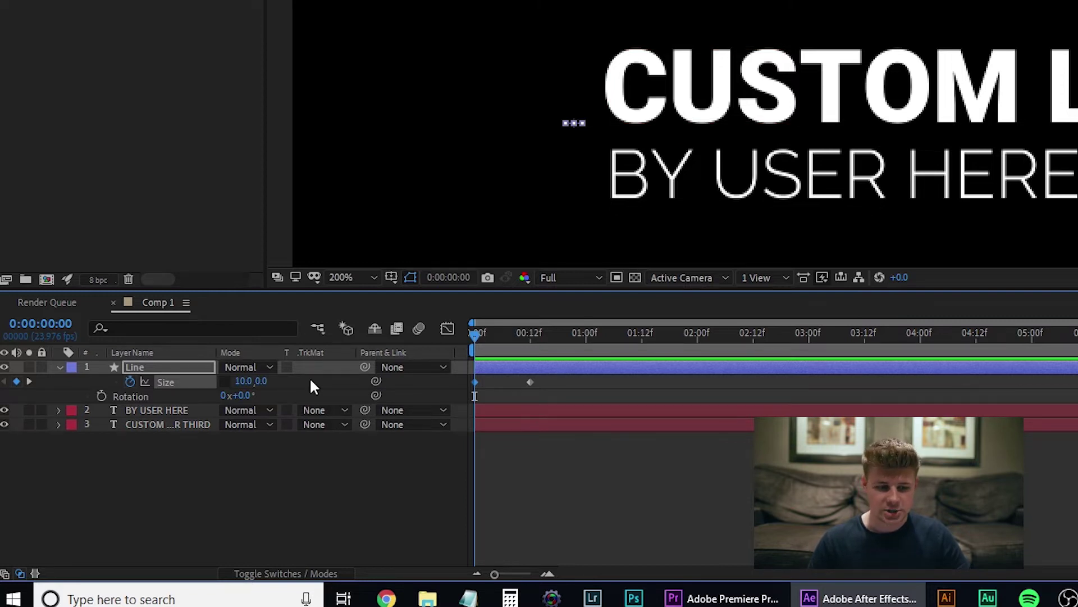
key(u)
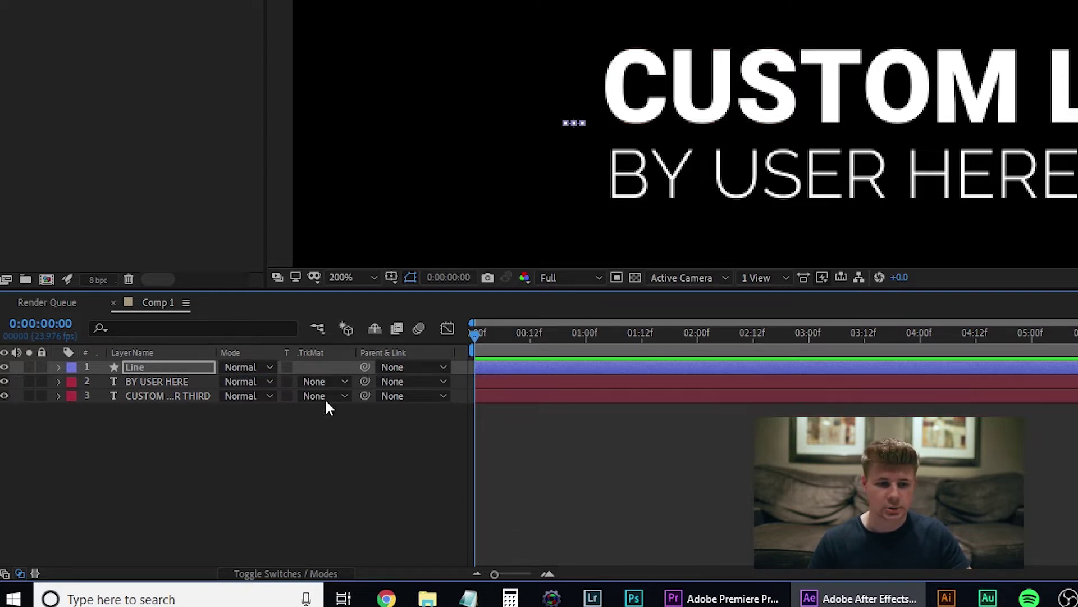
key(r)
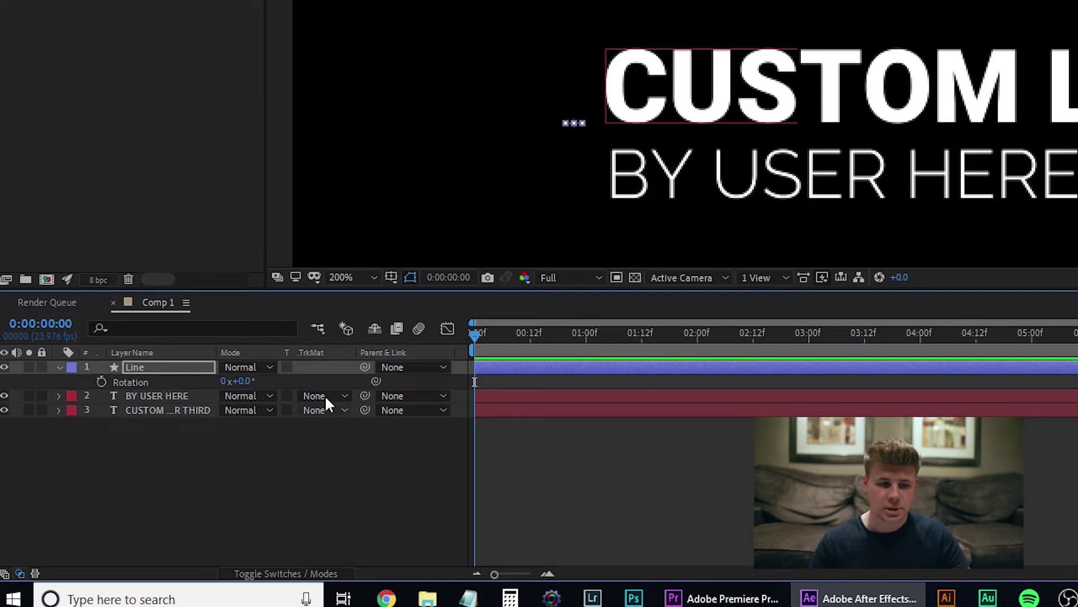
key(u)
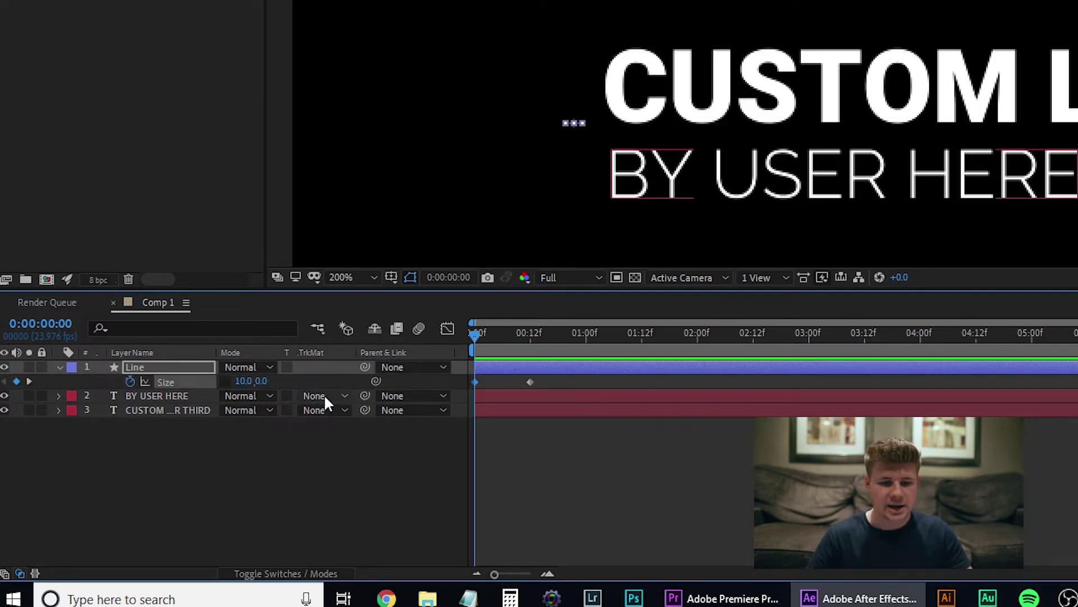
key(shift+r)
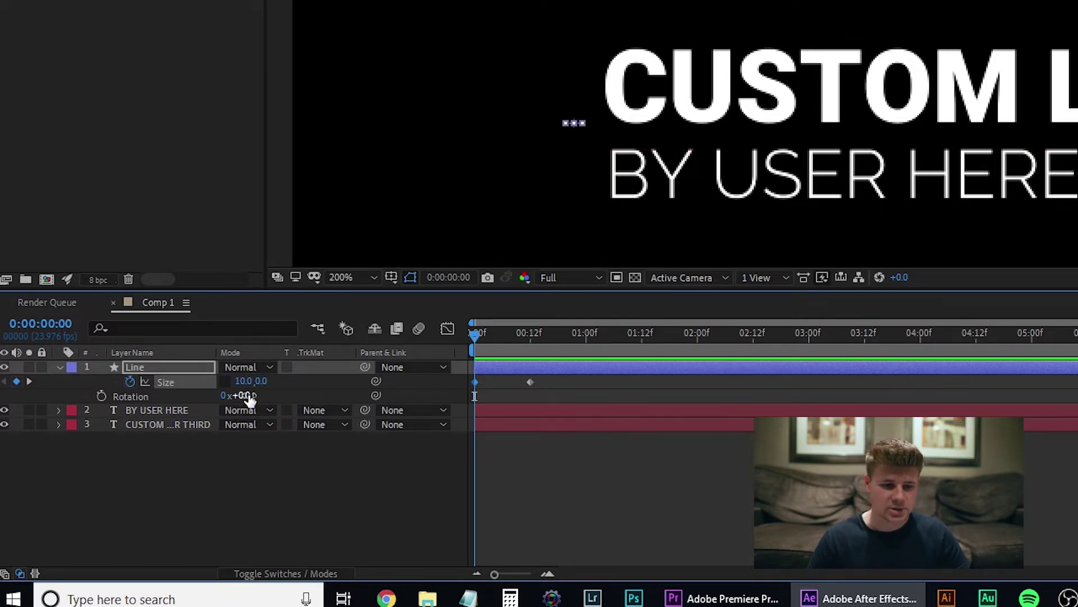
Step: Keyframe the Line's Rotation from 0° at the start to 10° at frame 12
click(101, 396)
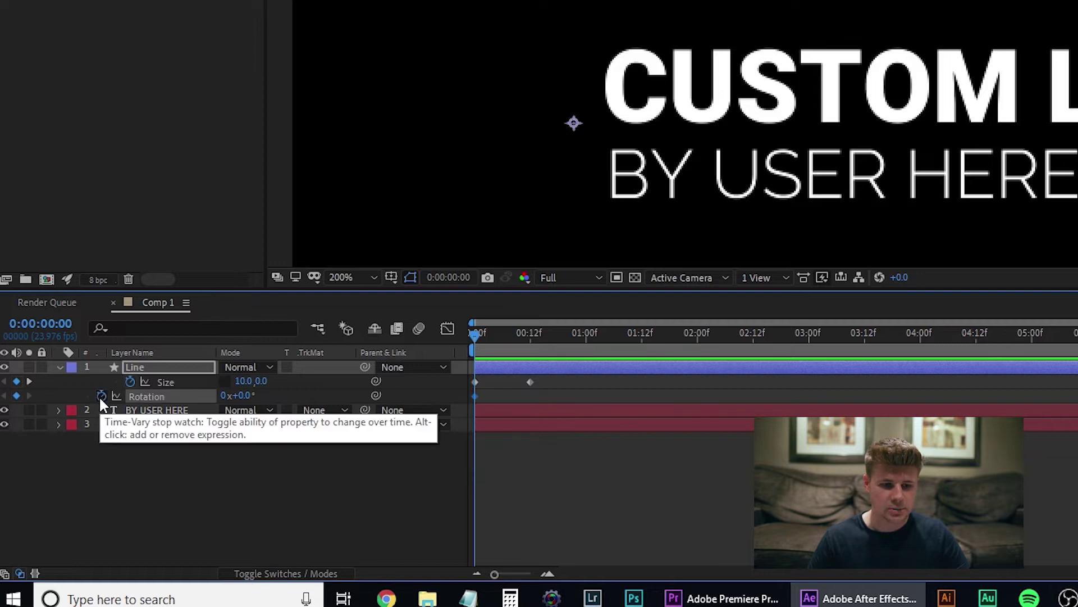
click(535, 336)
drag(531, 332, 530, 332)
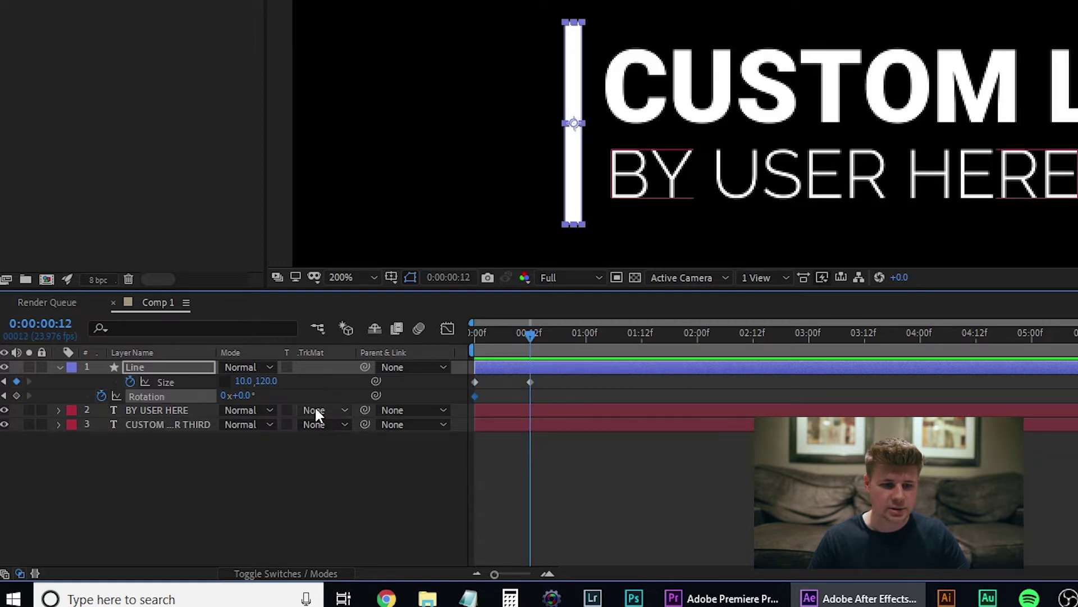
click(246, 395)
text(30)
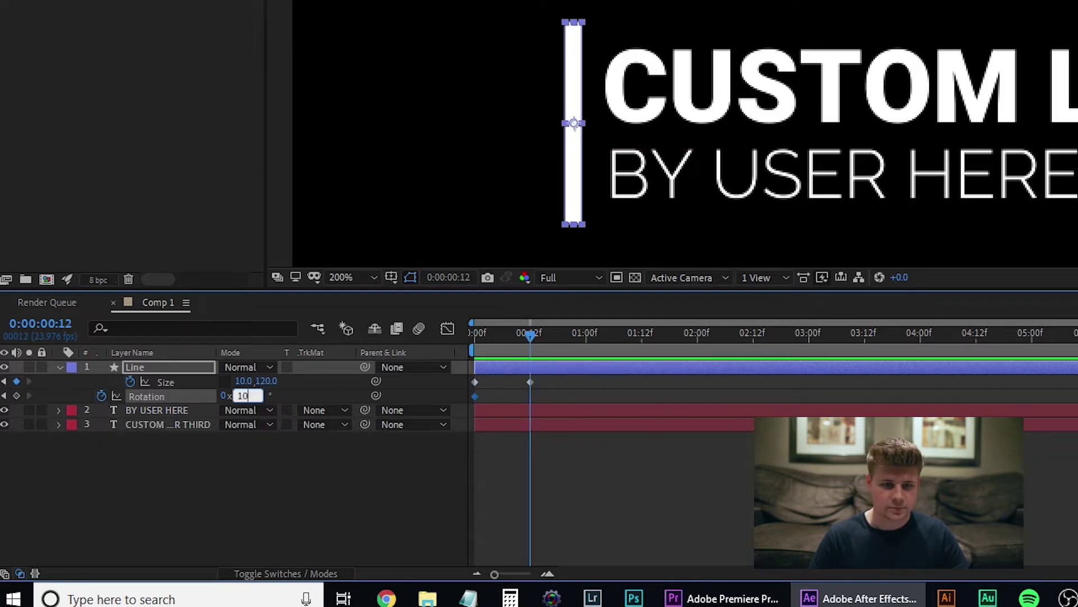
key(Return)
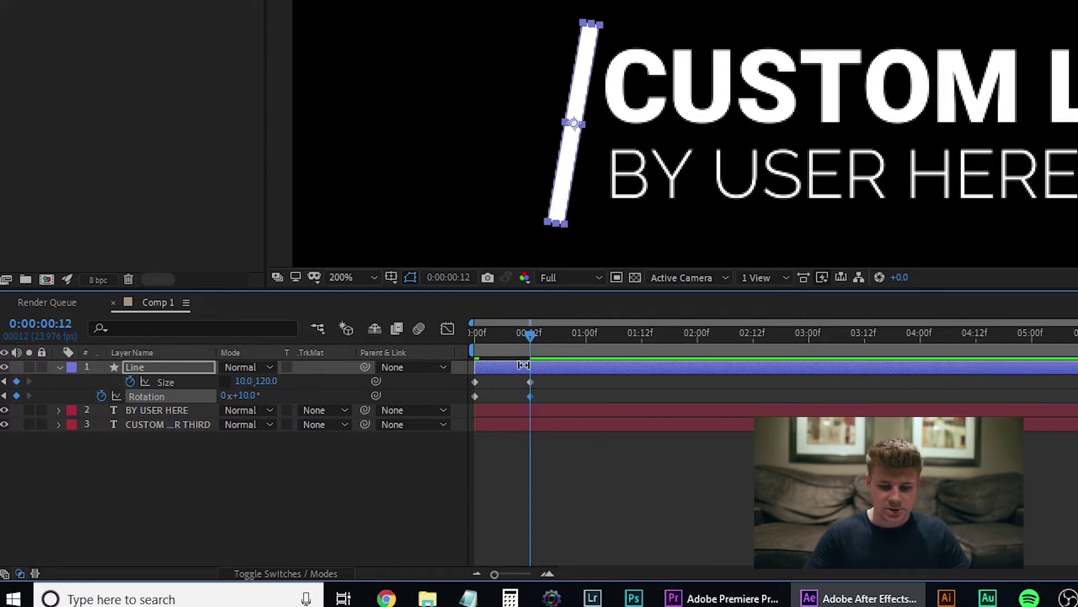
Step: Keyframe the Line's Position at frame 12 and slide it far right past the title at one second
key(shift+p)
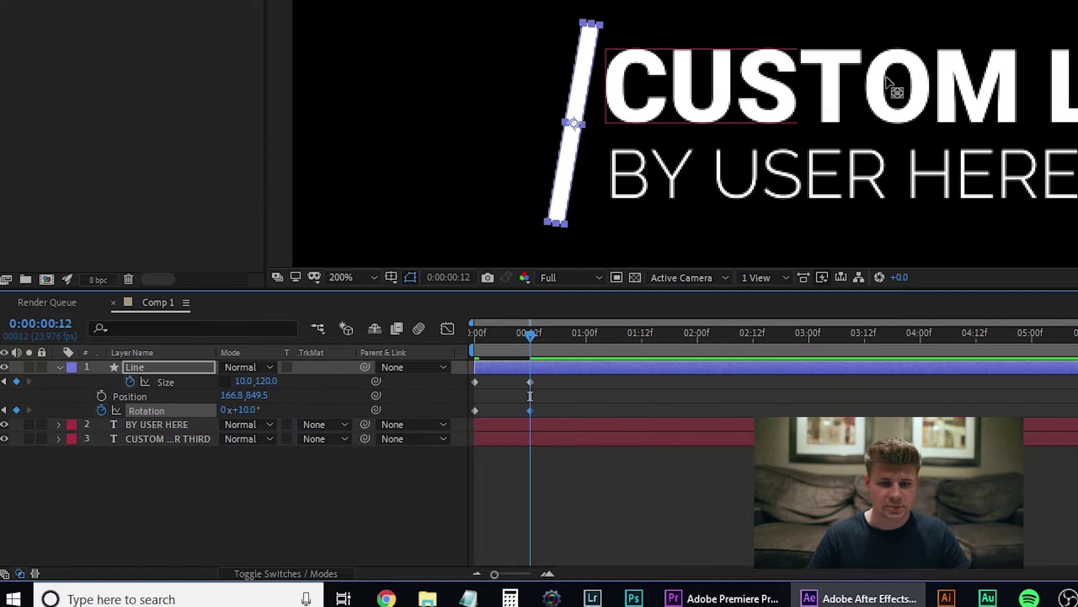
scroll(885, 89, down, 1)
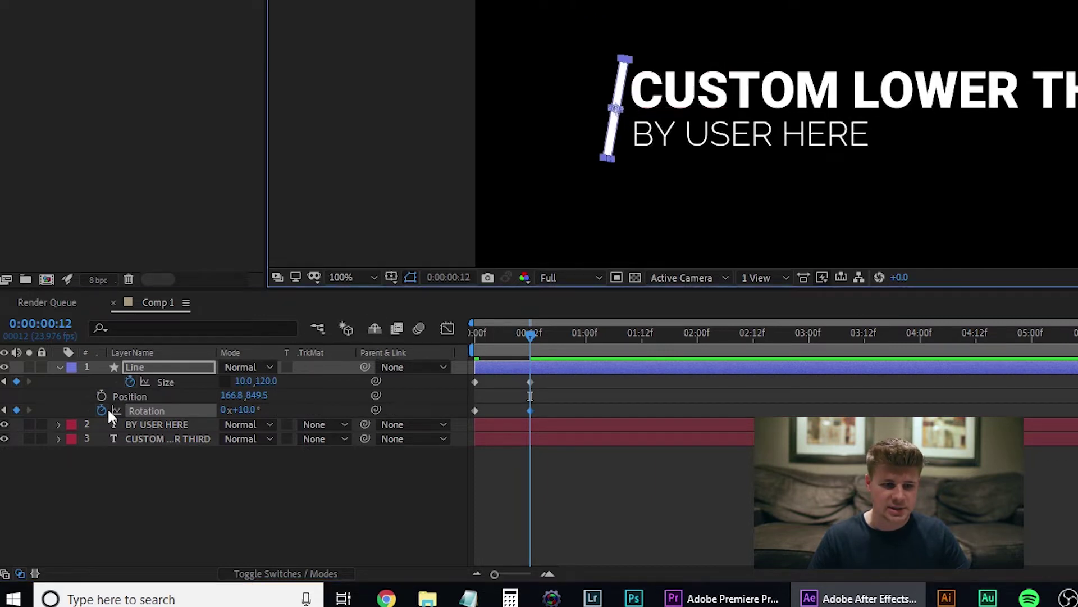
click(101, 396)
drag(537, 353, 584, 346)
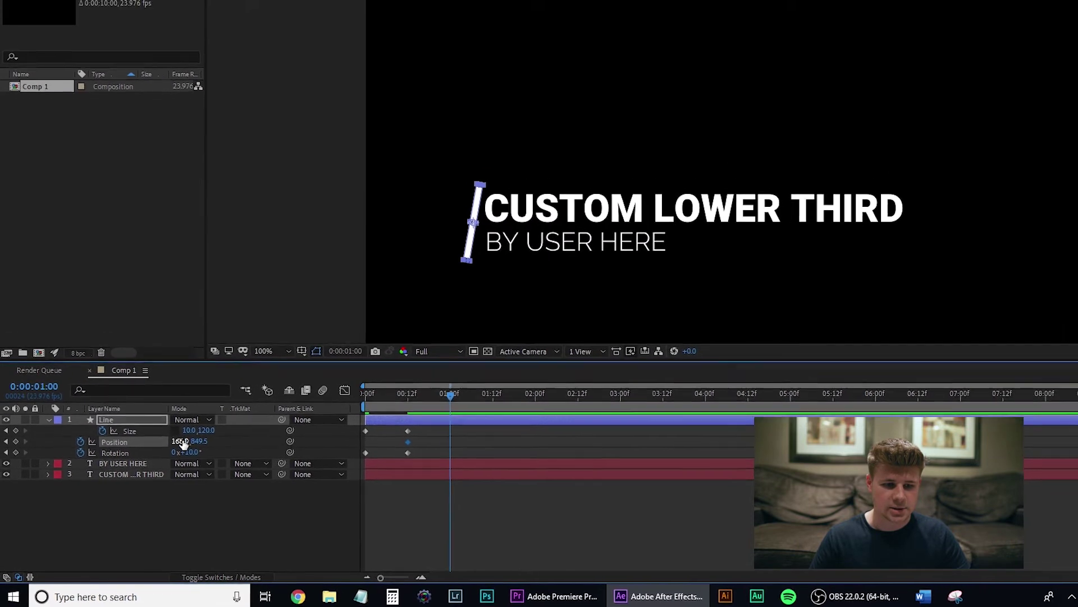
drag(212, 422, 424, 409)
drag(332, 450, 583, 450)
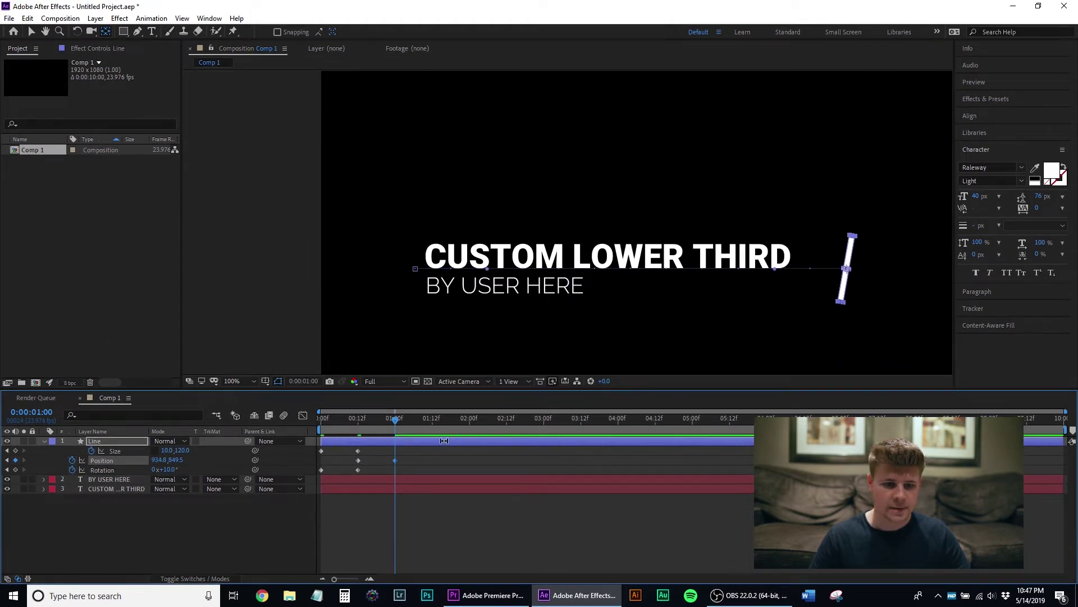
Step: Paste the starting position at two seconds so the line returns beside the text, then preview
drag(396, 421, 470, 424)
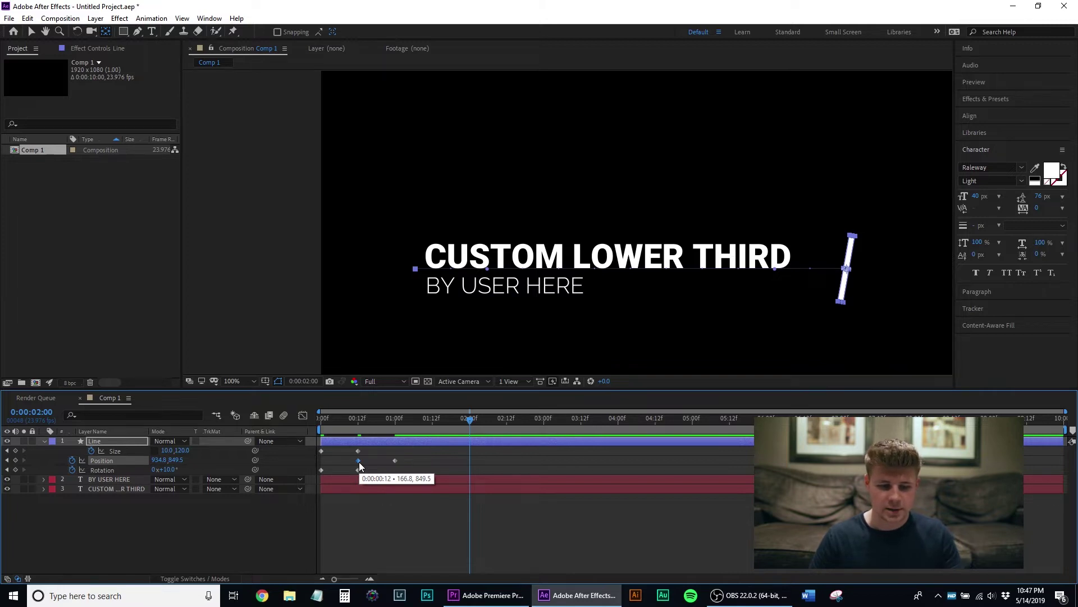
key(ctrl+v)
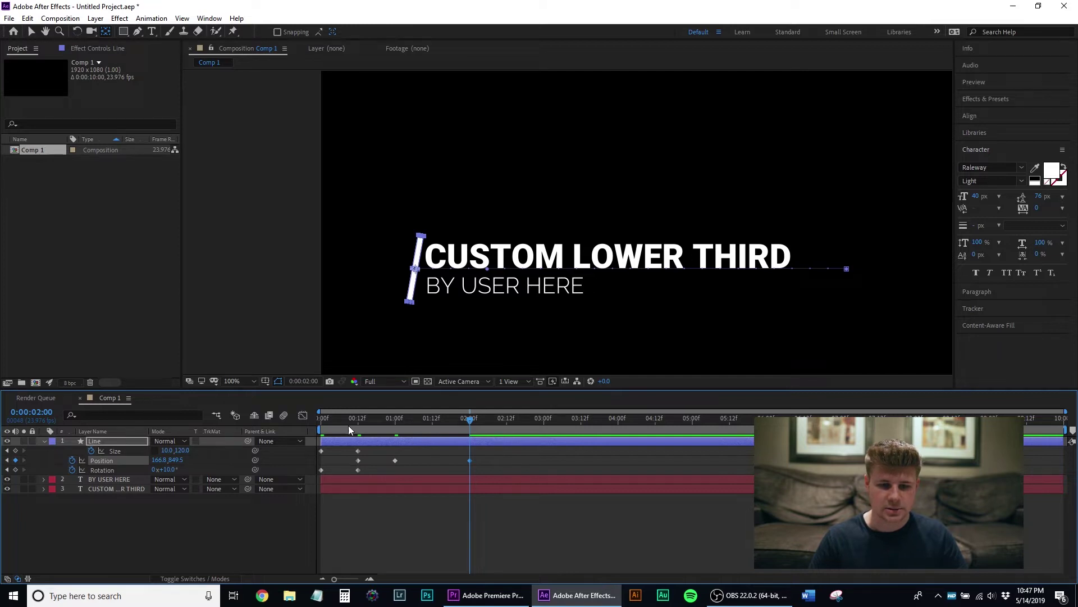
key(Home)
key(space)
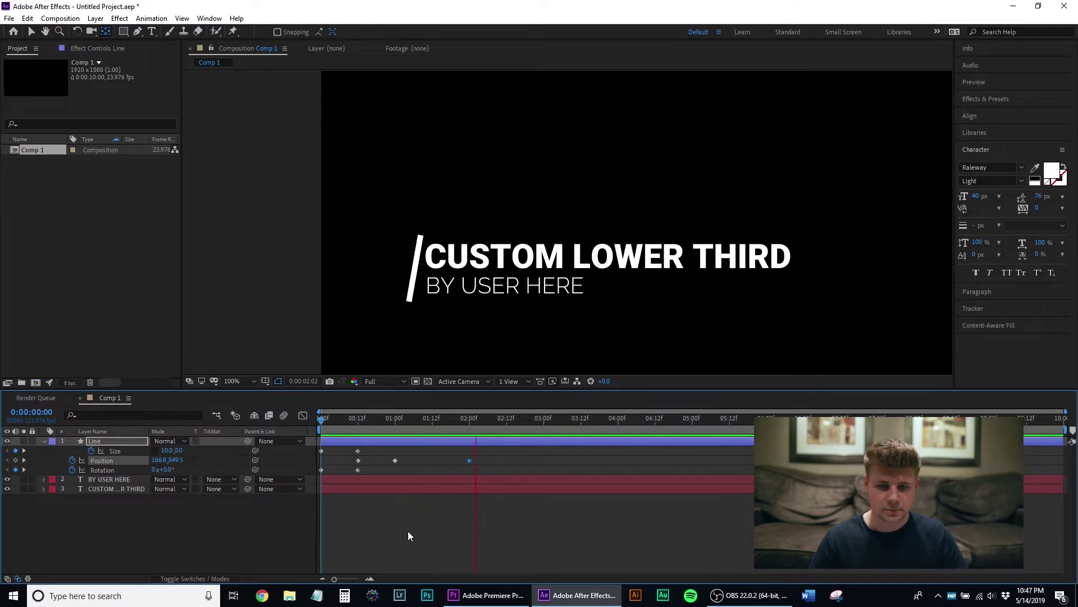
Step: Apply Easy Ease (F9) to all three Position keyframes and preview the eased slide
key(space)
click(473, 460)
drag(483, 459, 350, 461)
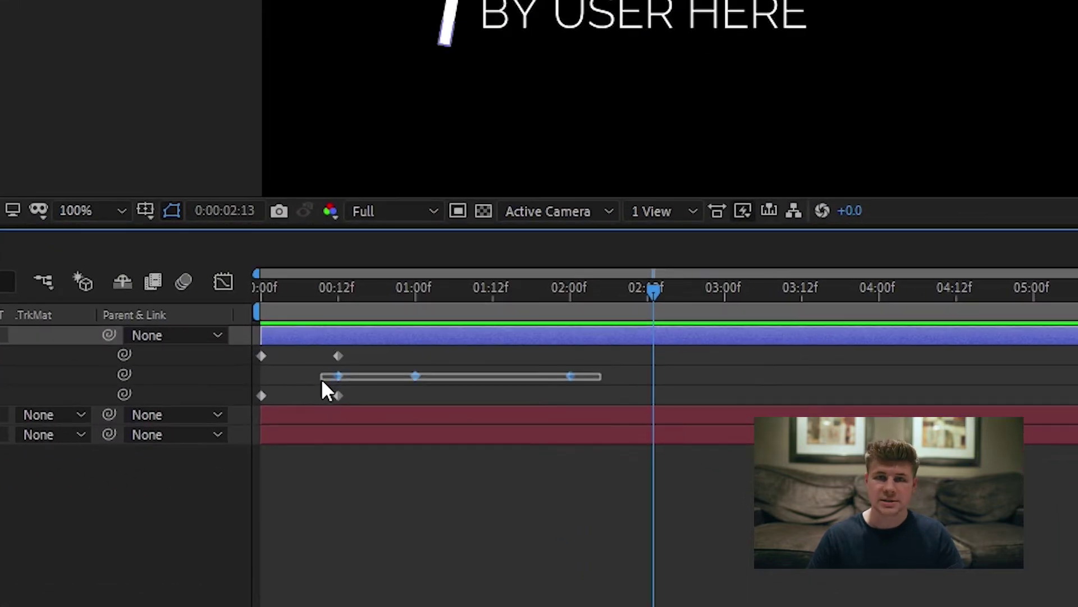
drag(322, 379, 321, 378)
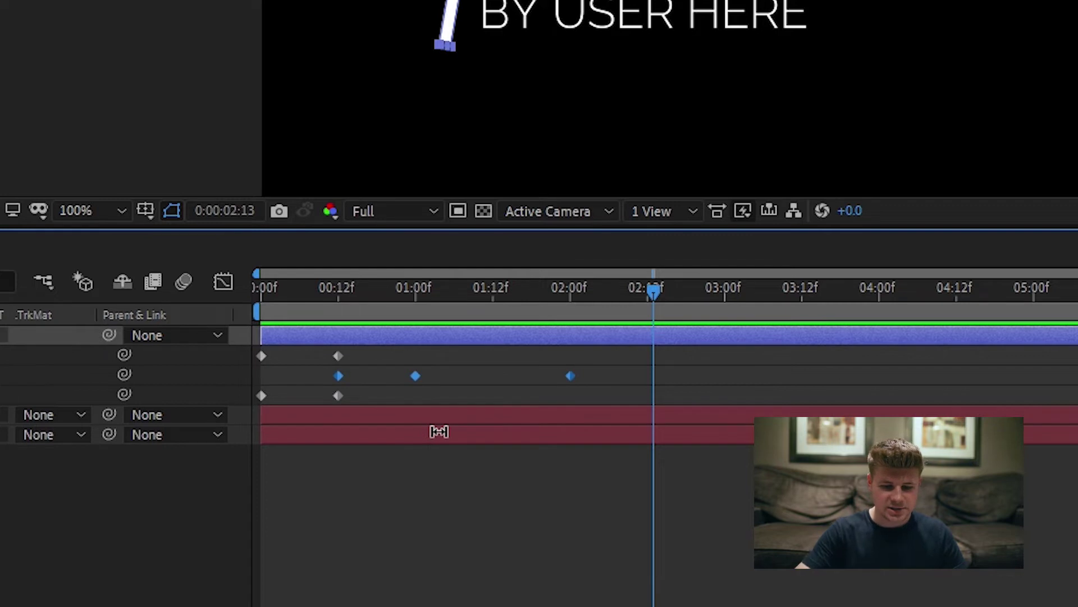
key(F9)
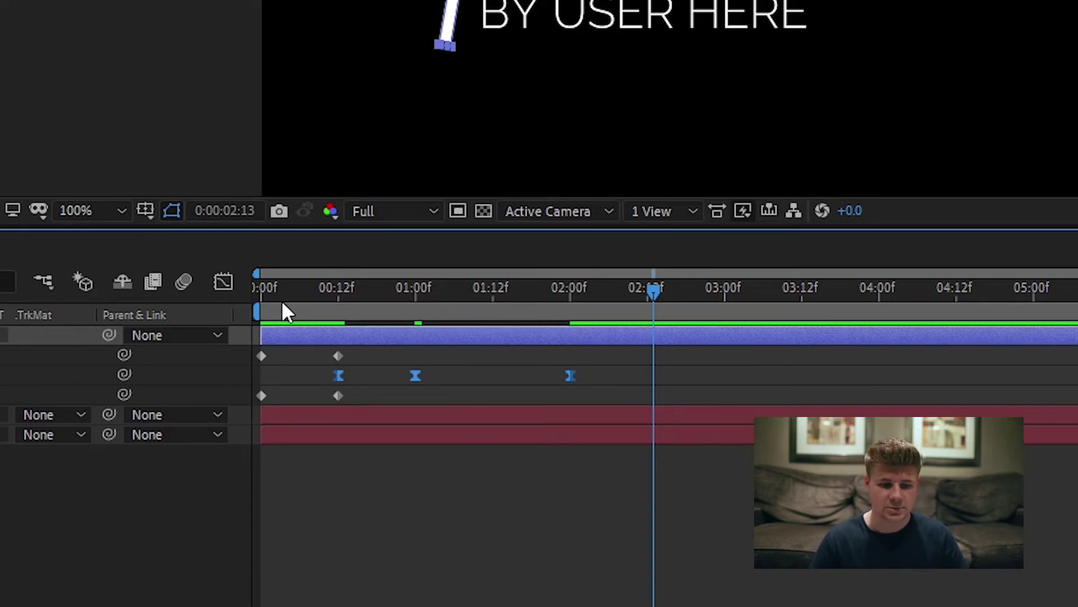
drag(281, 300, 188, 326)
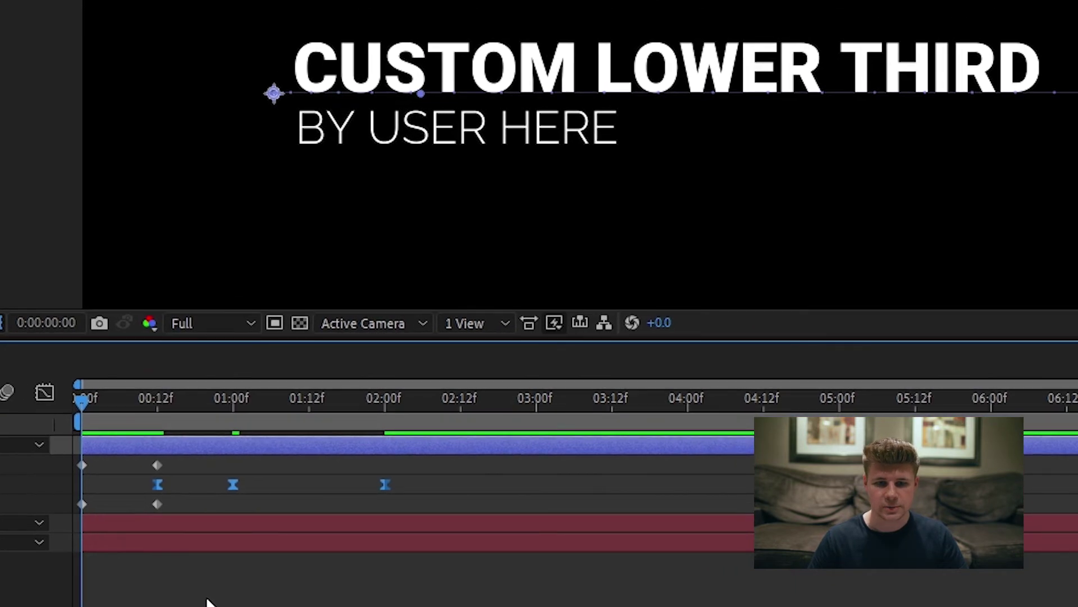
key(space)
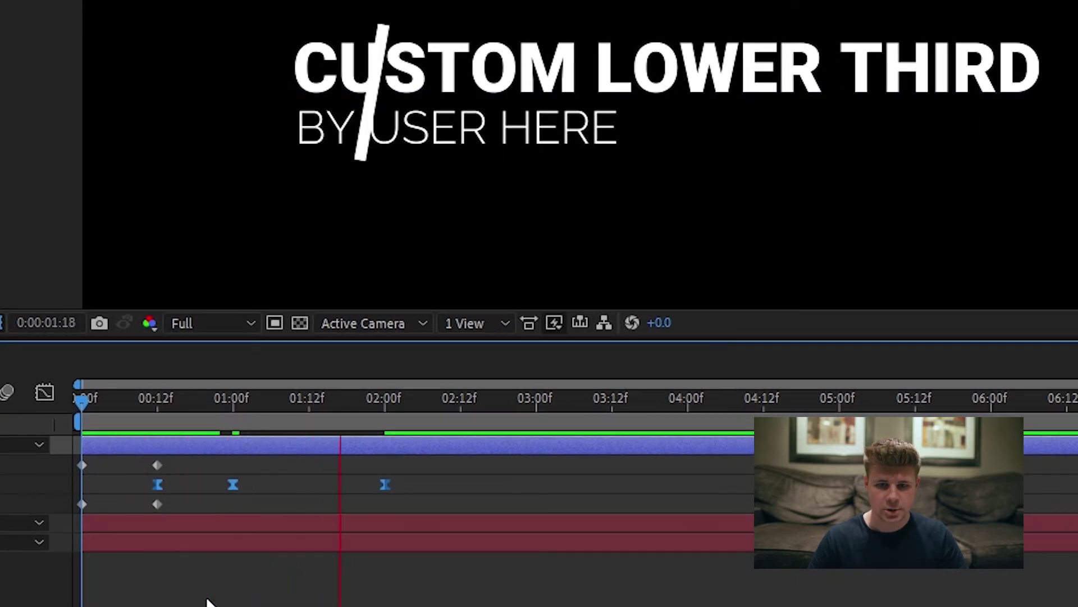
key(space)
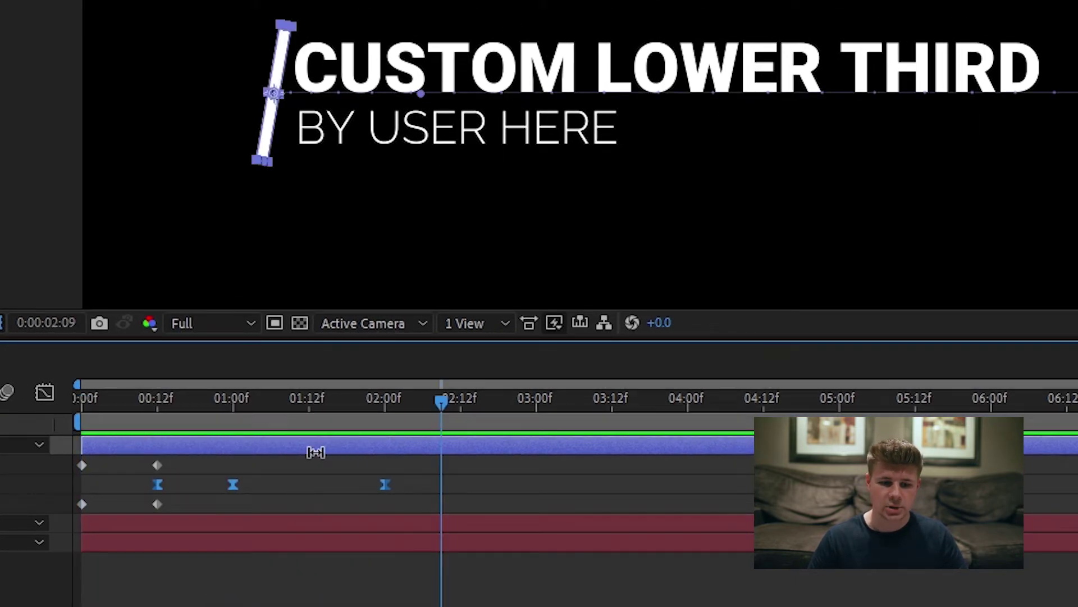
Step: In the speed graph, drag the one- and two-second keyframes' influence handles to 100%, then preview
click(162, 400)
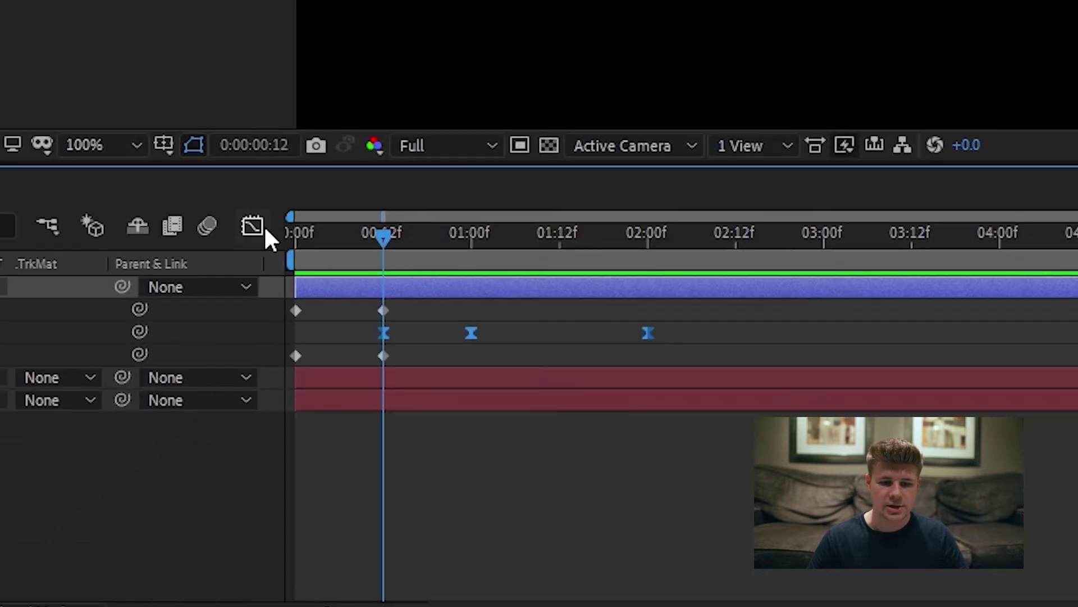
click(263, 229)
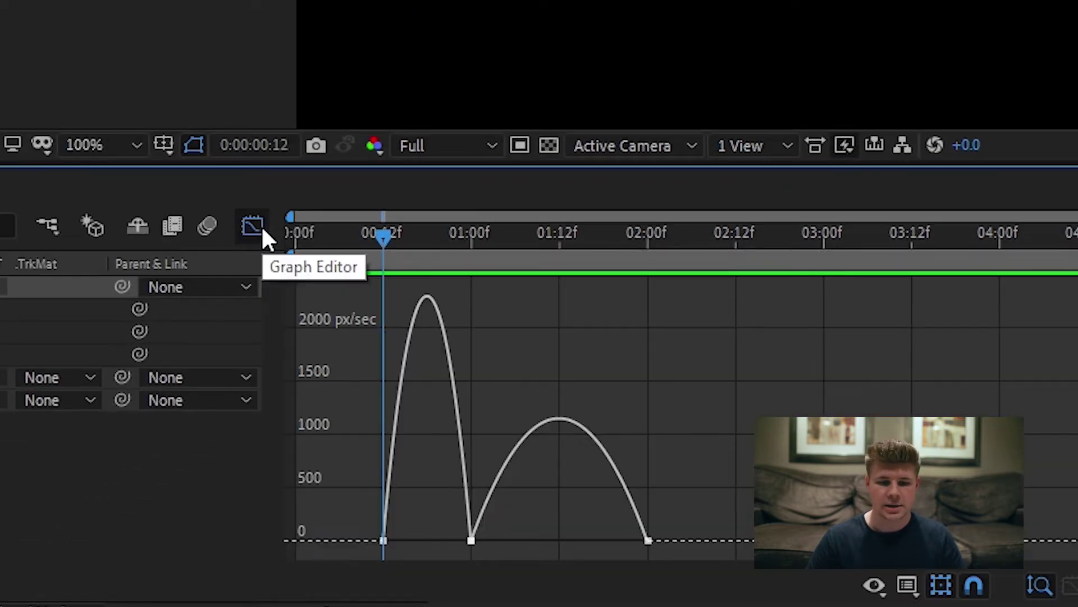
click(471, 541)
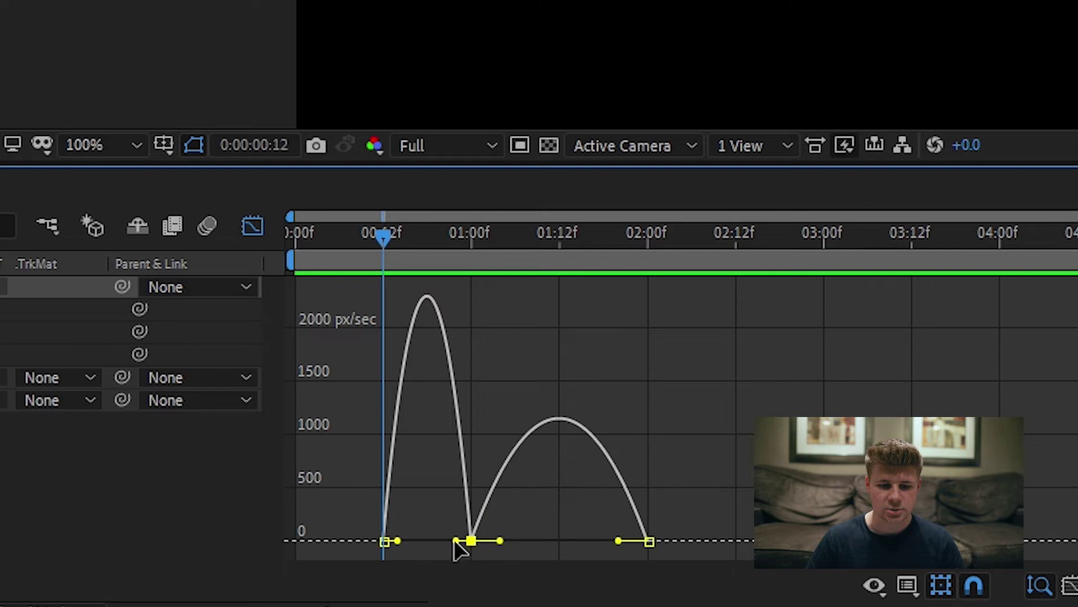
drag(456, 541, 410, 544)
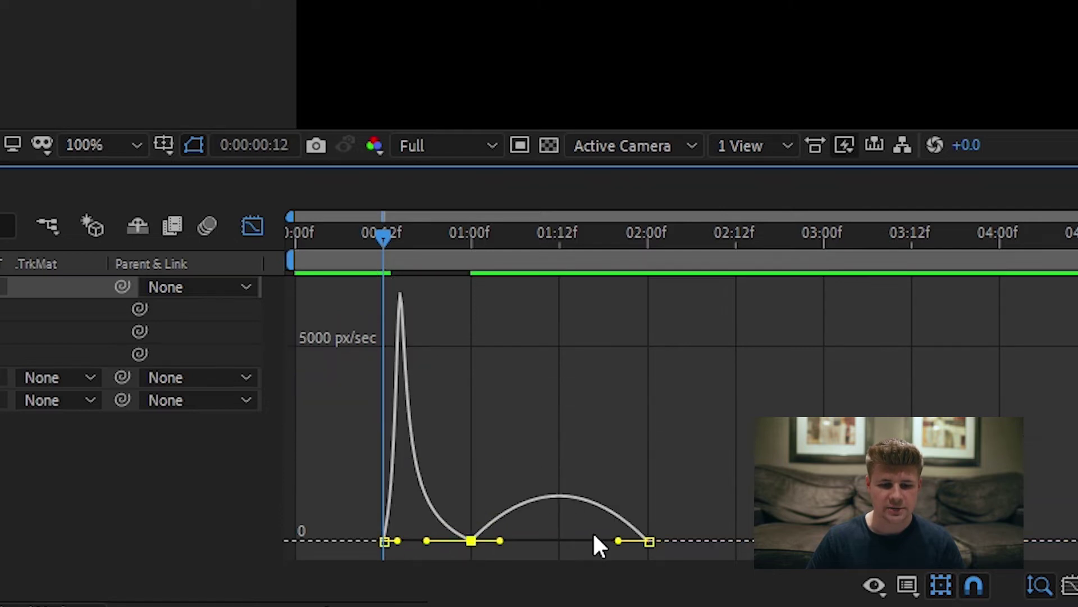
drag(617, 541, 534, 543)
click(254, 227)
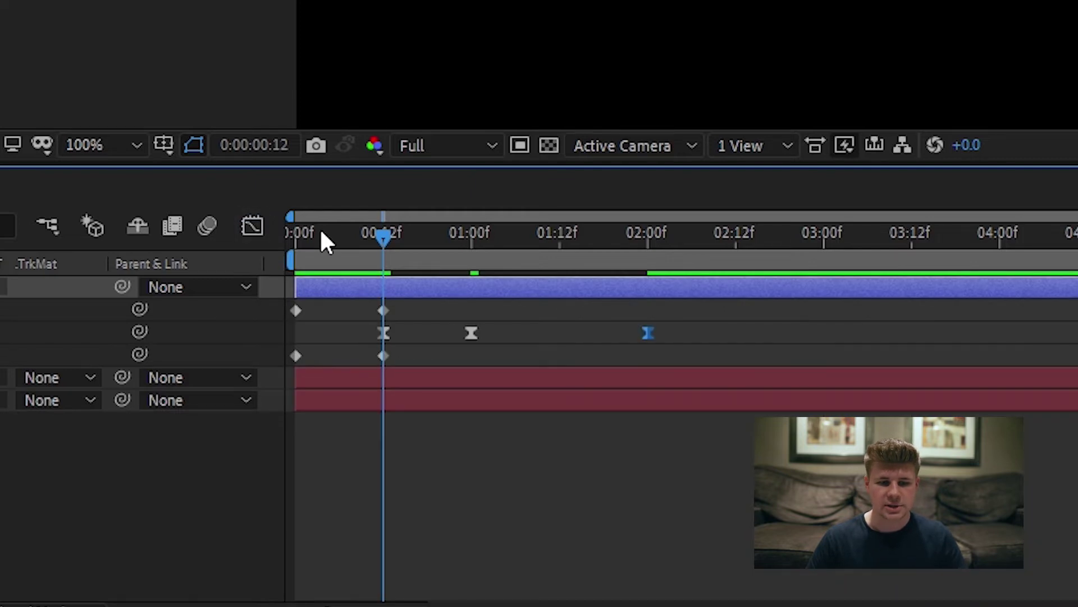
key(space)
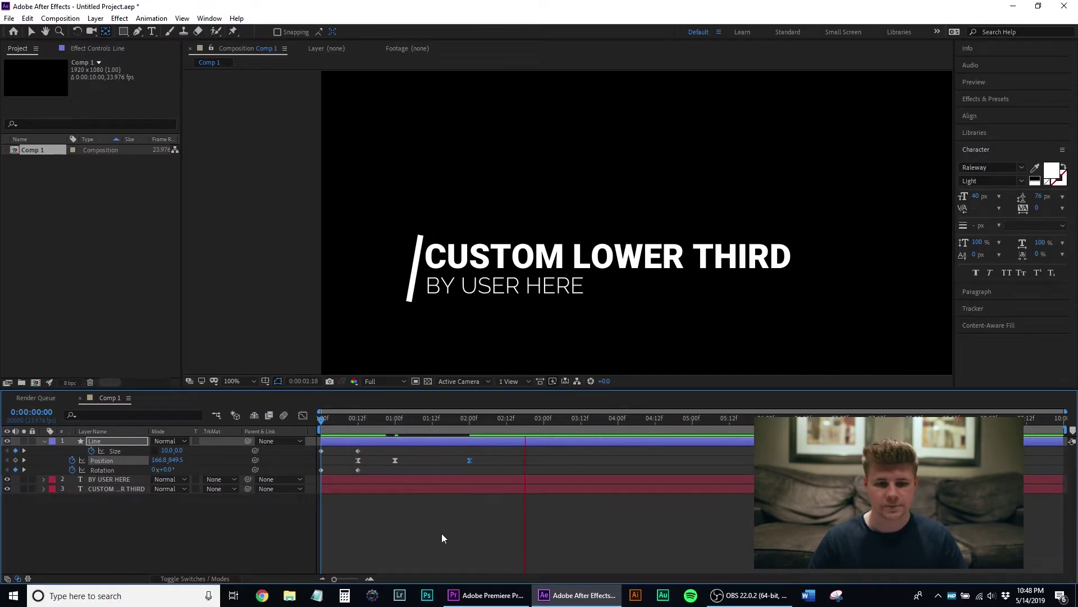
key(space)
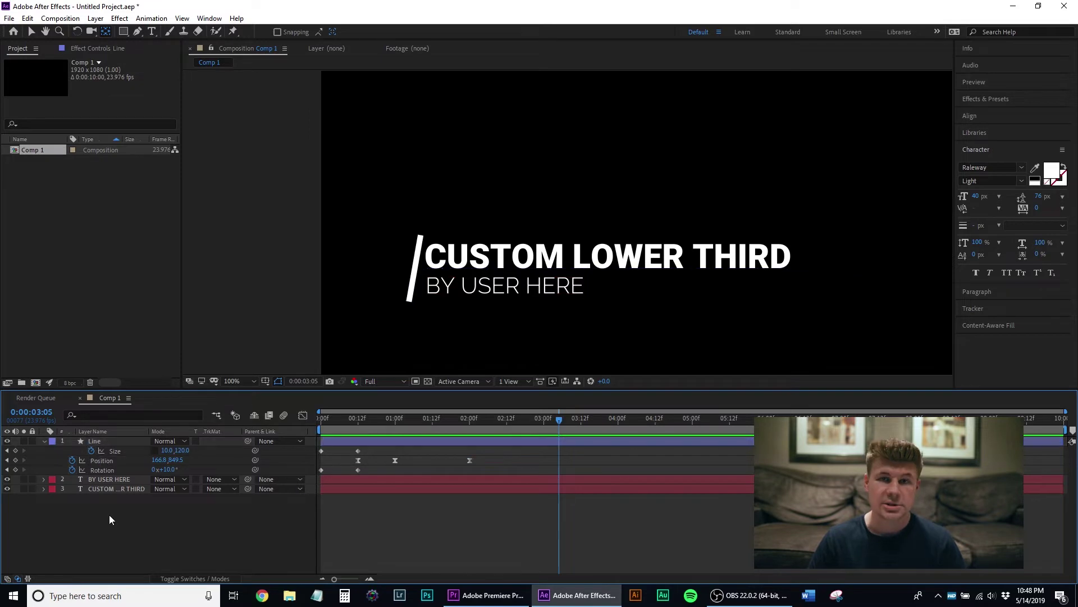
Step: Add a new empty shape layer and switch to the Pen tool
right_click(90, 513)
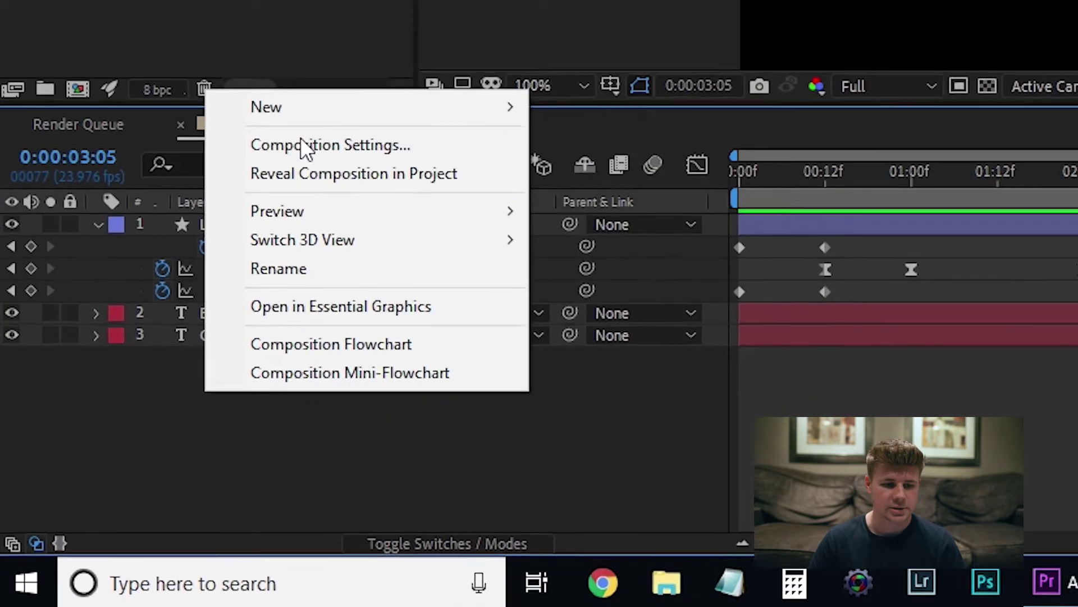
mouse_move(316, 112)
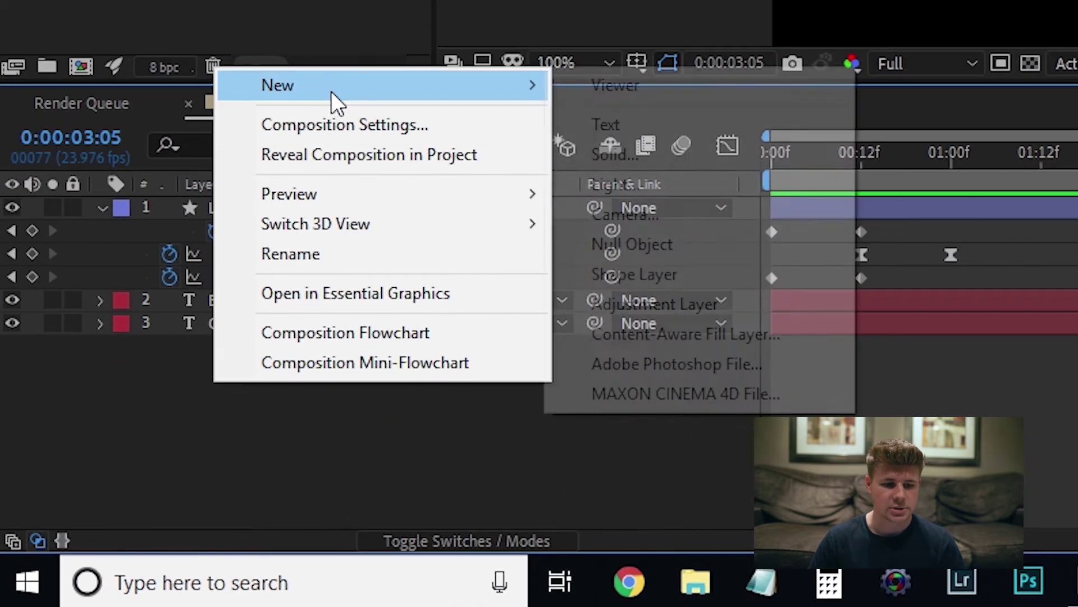
click(657, 285)
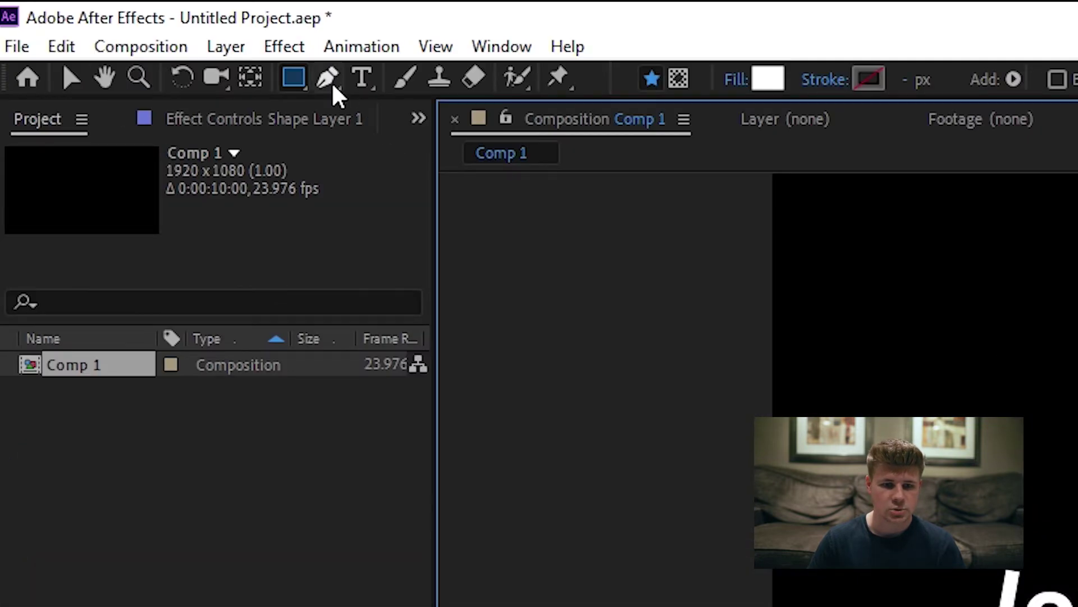
click(334, 90)
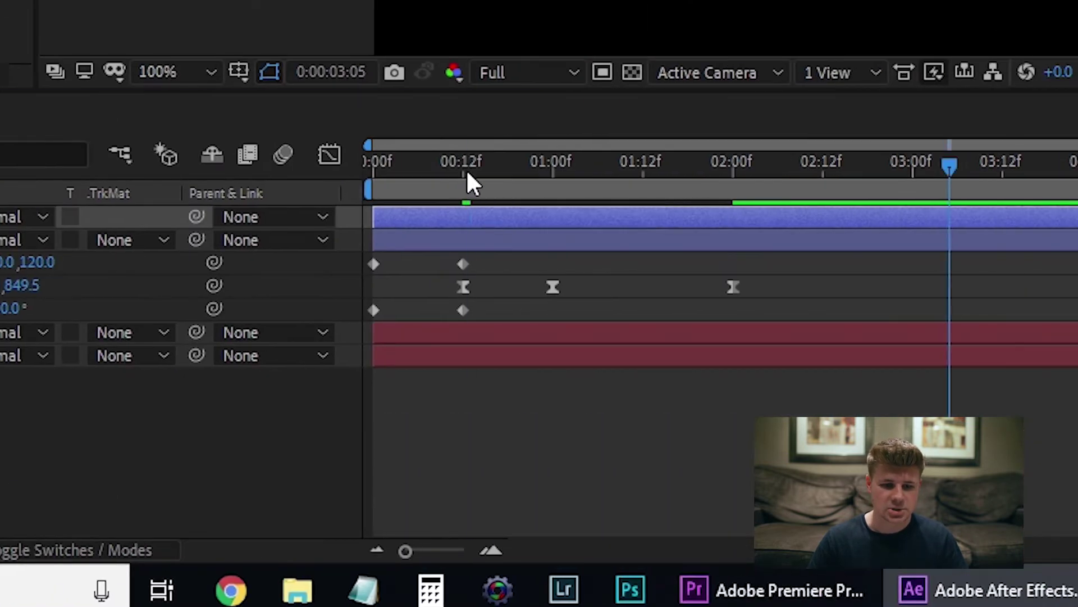
Step: At frame 12, draw a four-point white slanted box from the line's top to past the title
click(863, 173)
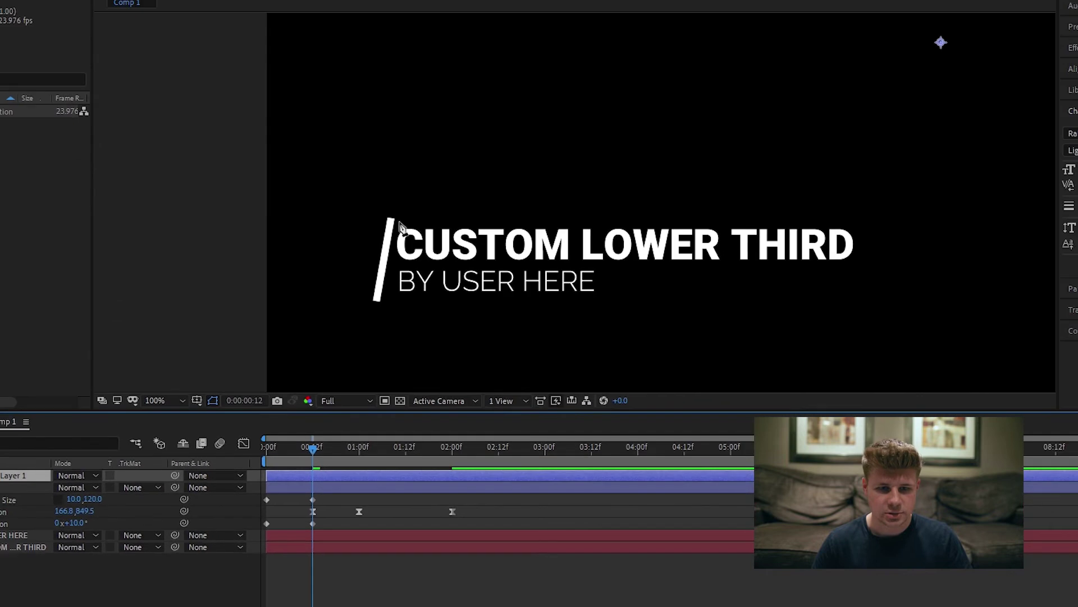
click(395, 219)
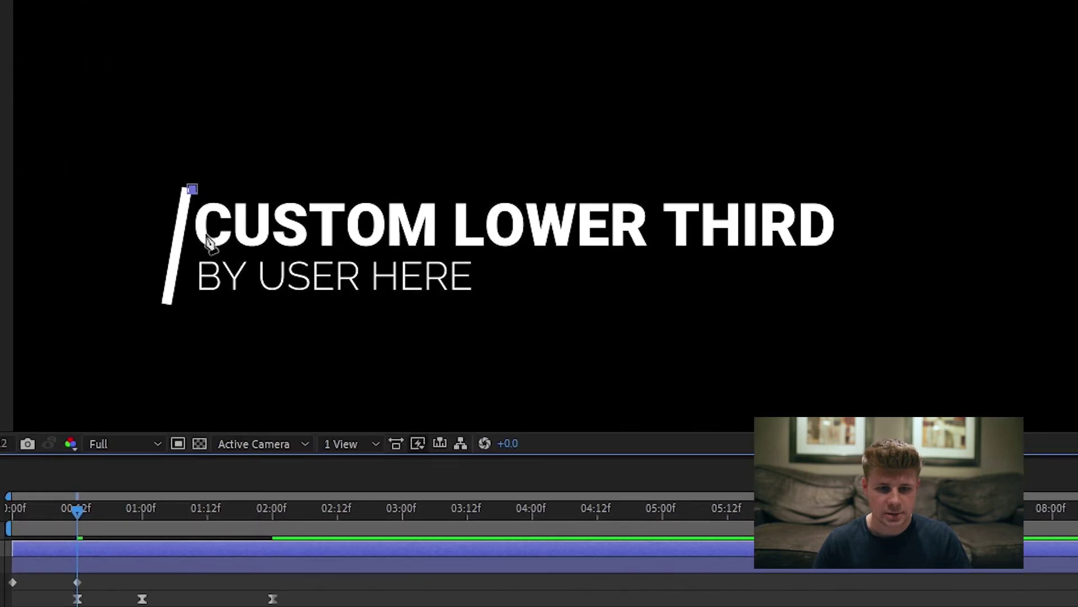
click(171, 305)
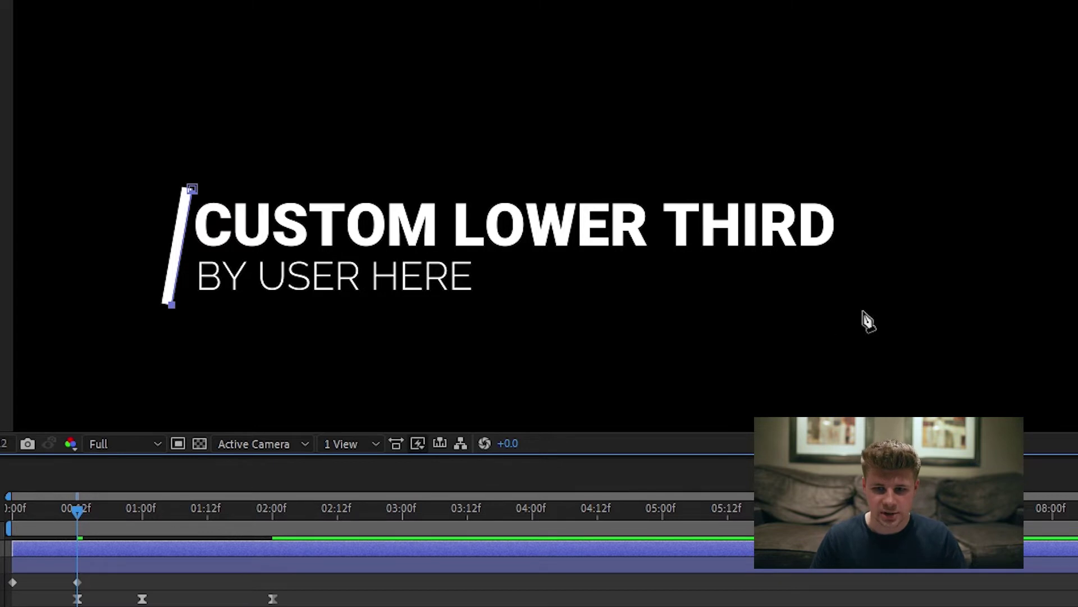
click(900, 305)
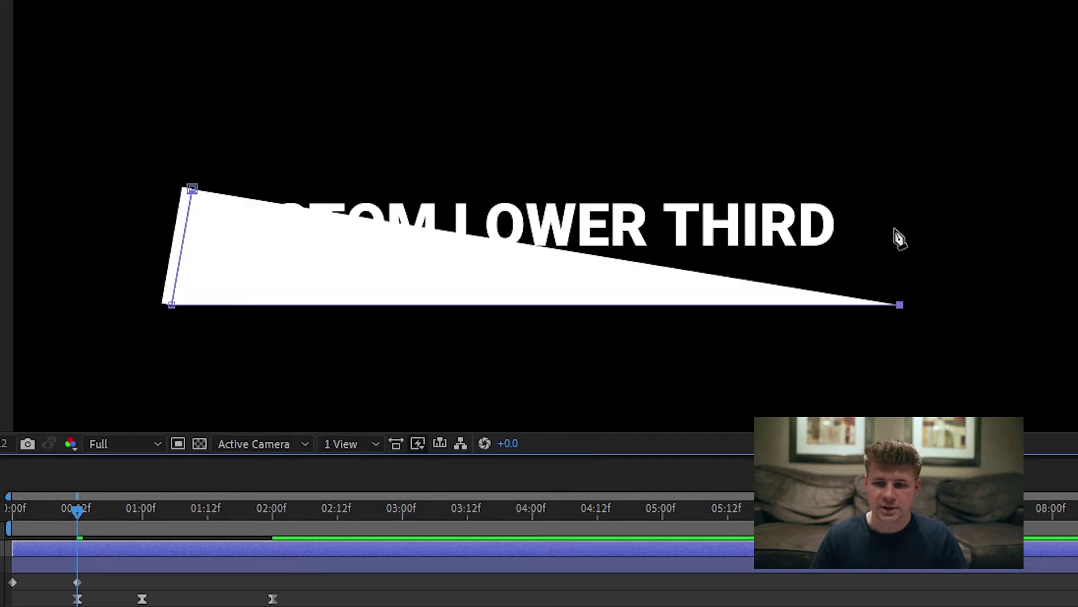
click(899, 190)
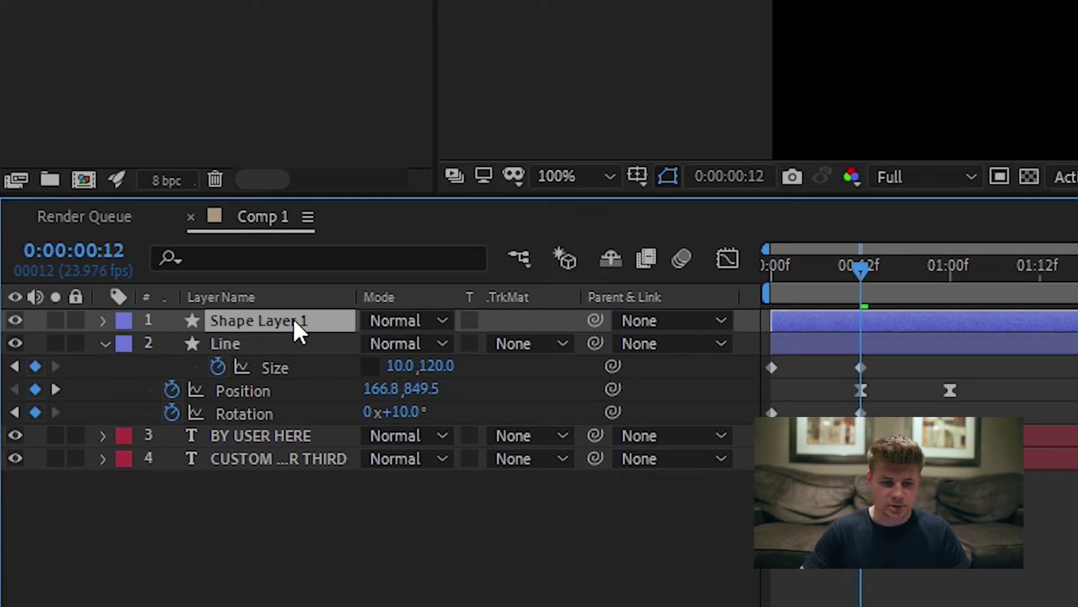
key(Return)
Step: Rename the shape layer Mask, place it below BY USER HERE, and set it as that text's Alpha Matte
text(Mask)
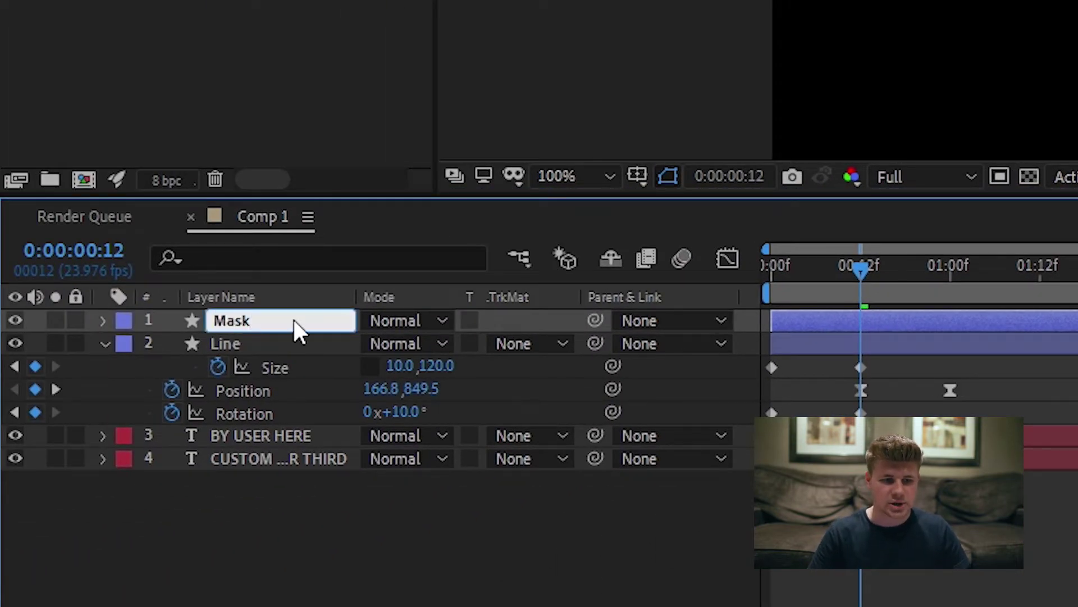
key(Return)
drag(294, 323, 301, 451)
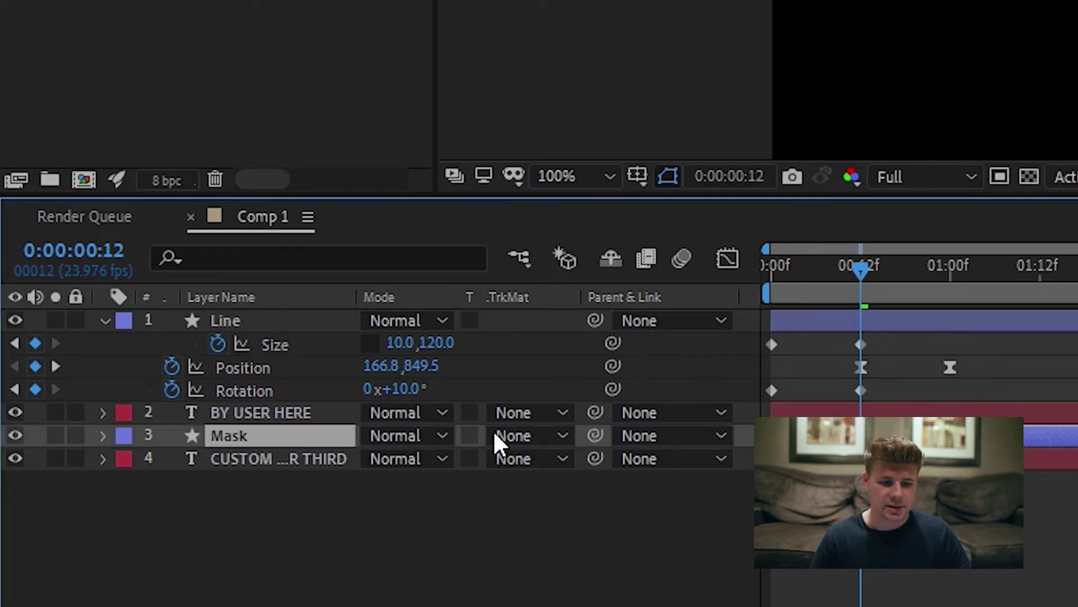
click(510, 440)
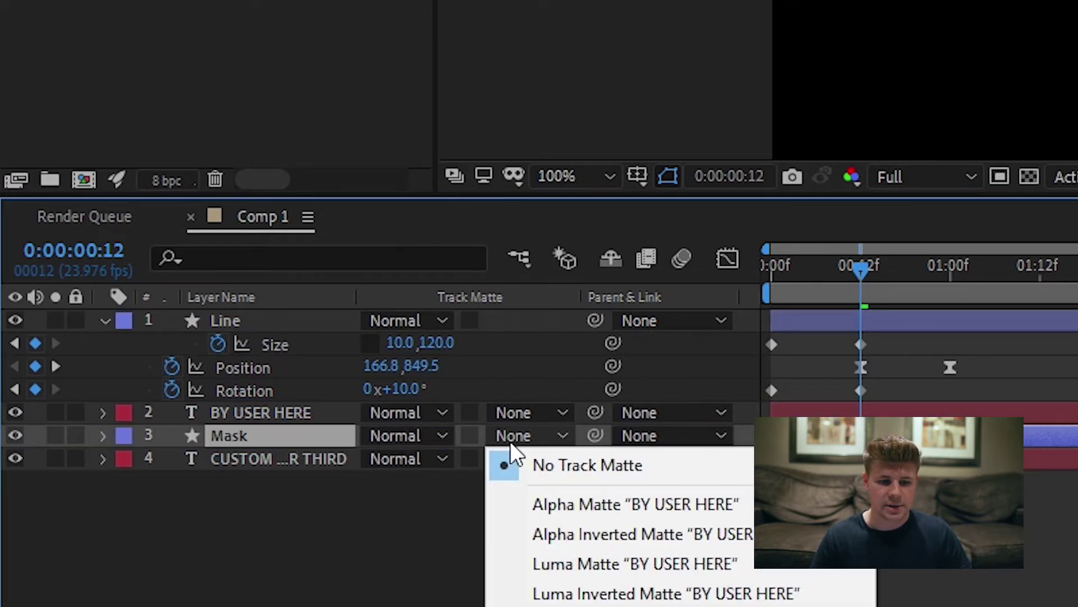
click(588, 503)
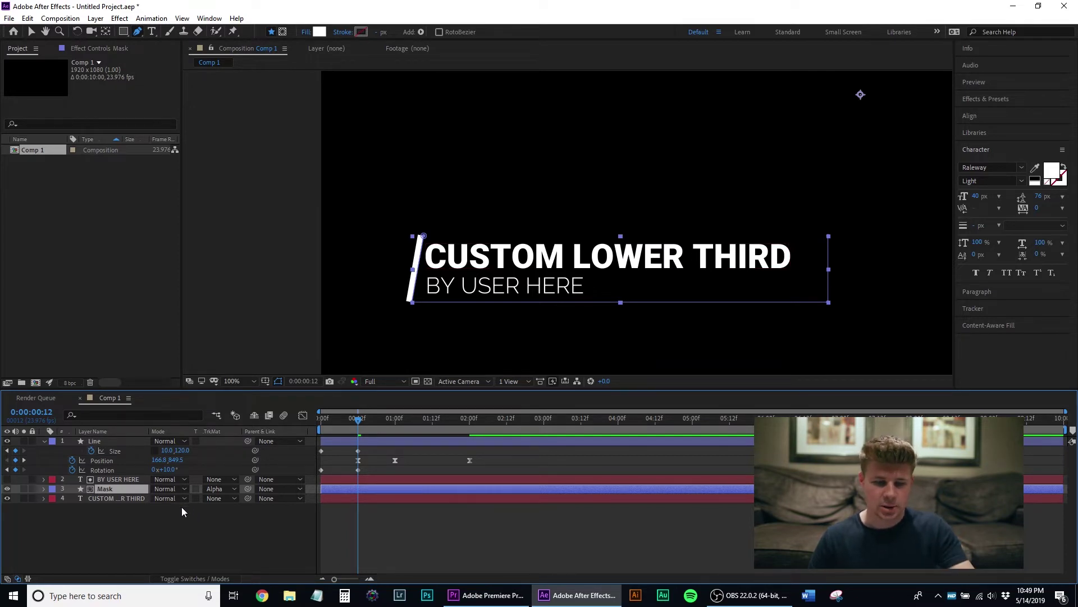
key(p)
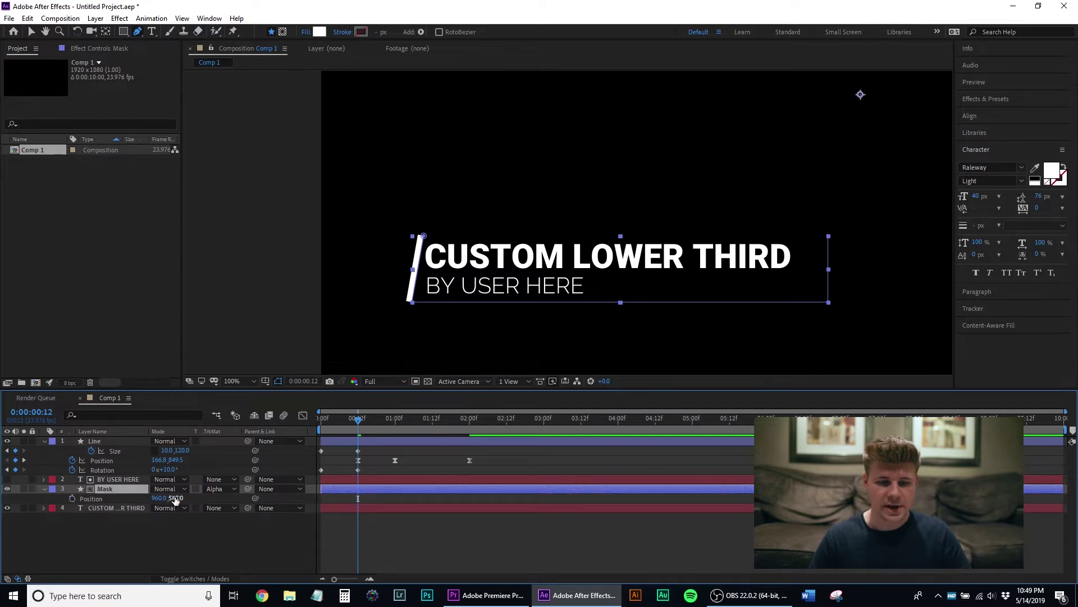
drag(176, 499, 227, 508)
key(ctrl+z)
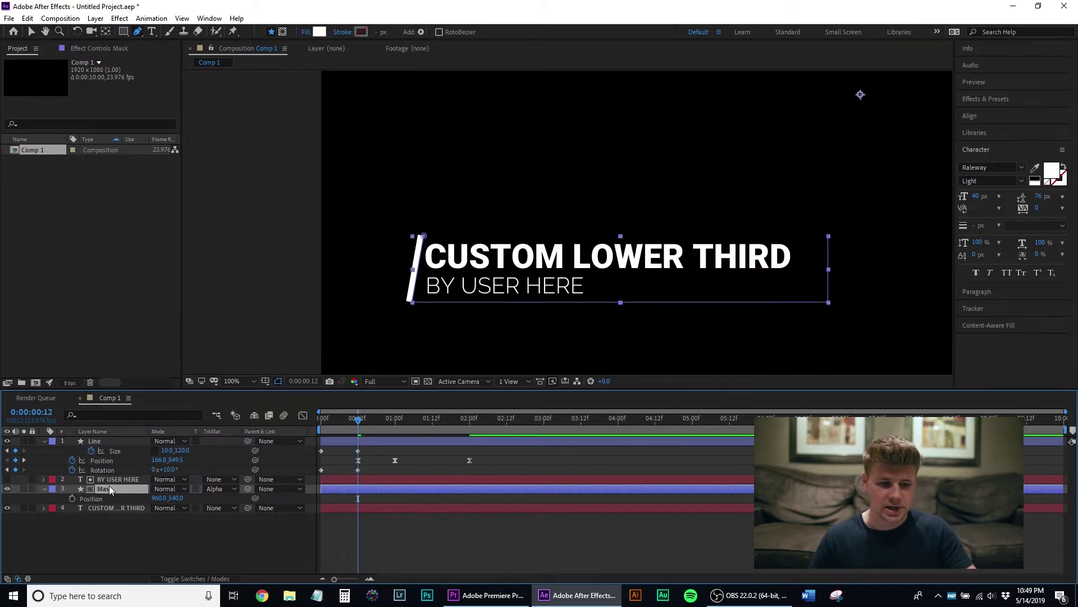
key(p)
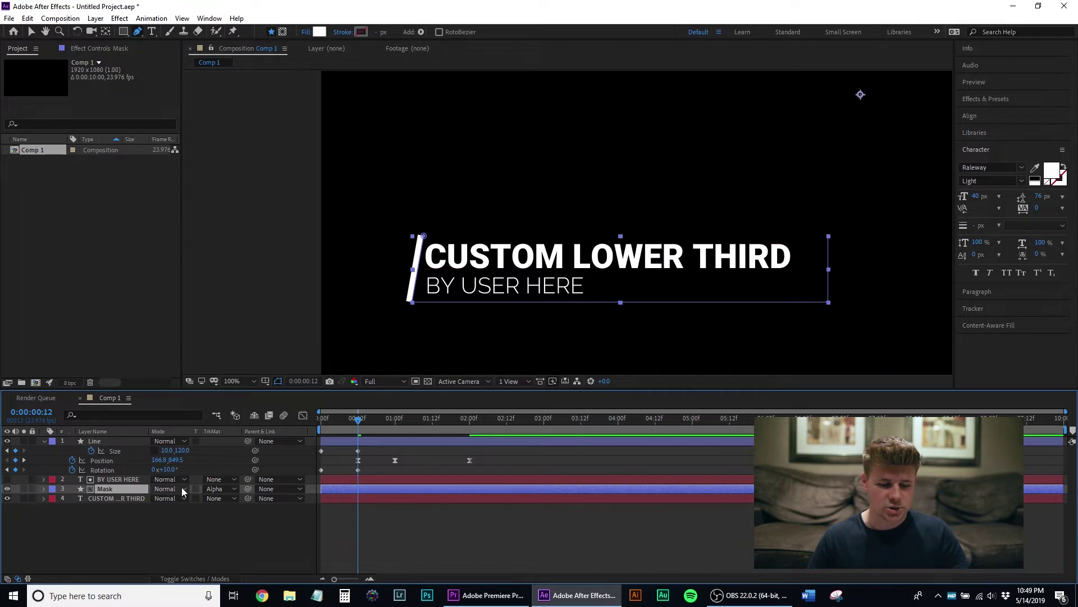
Step: Duplicate Mask as Mask 2, move it below the title, and unhide both text layers
key(ctrl+d)
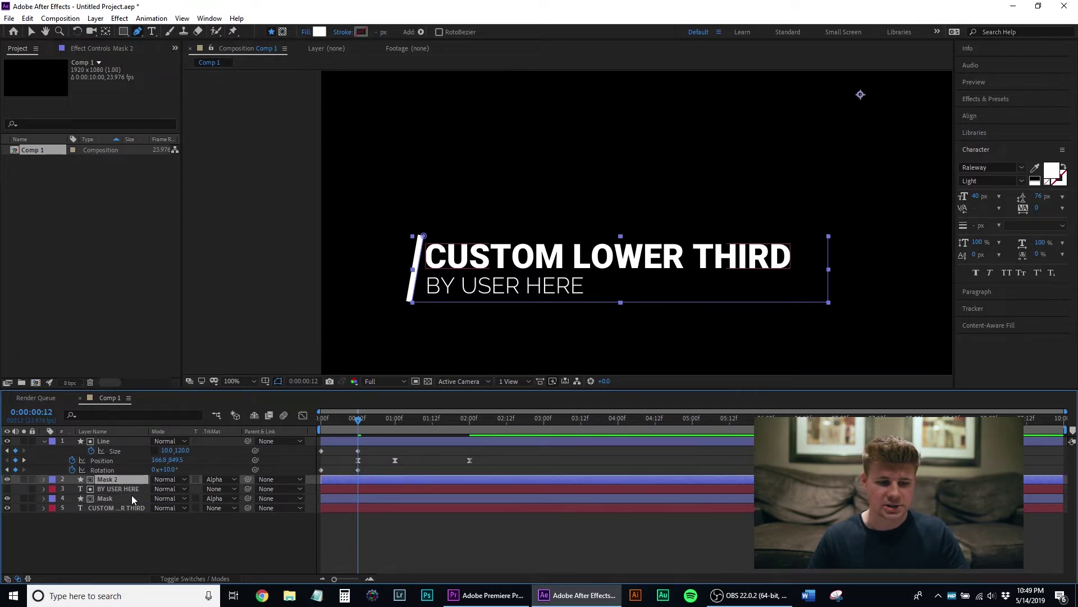
drag(111, 478, 113, 514)
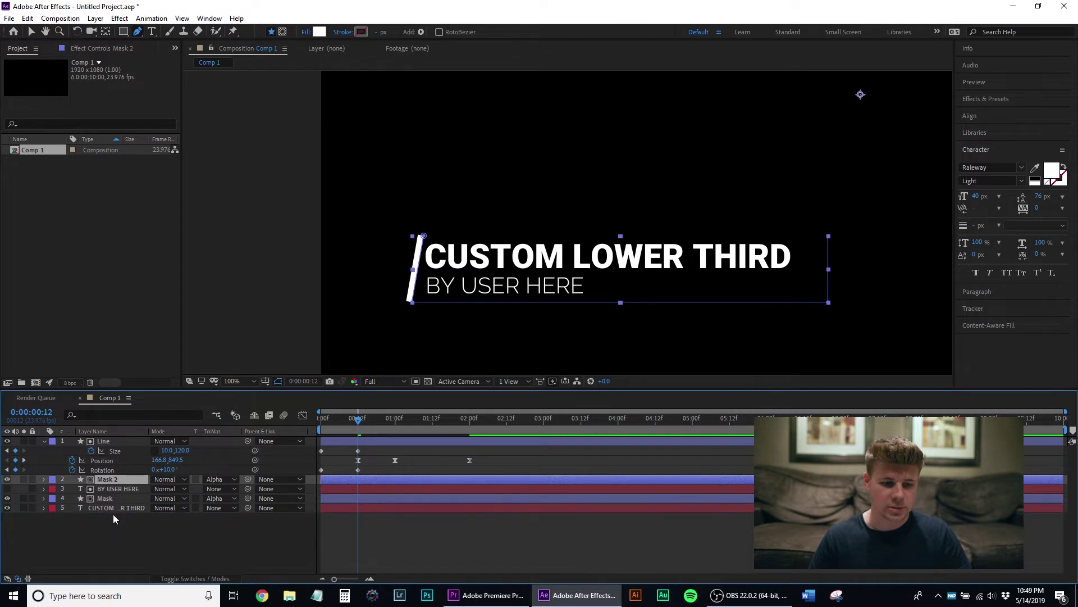
click(7, 498)
click(6, 479)
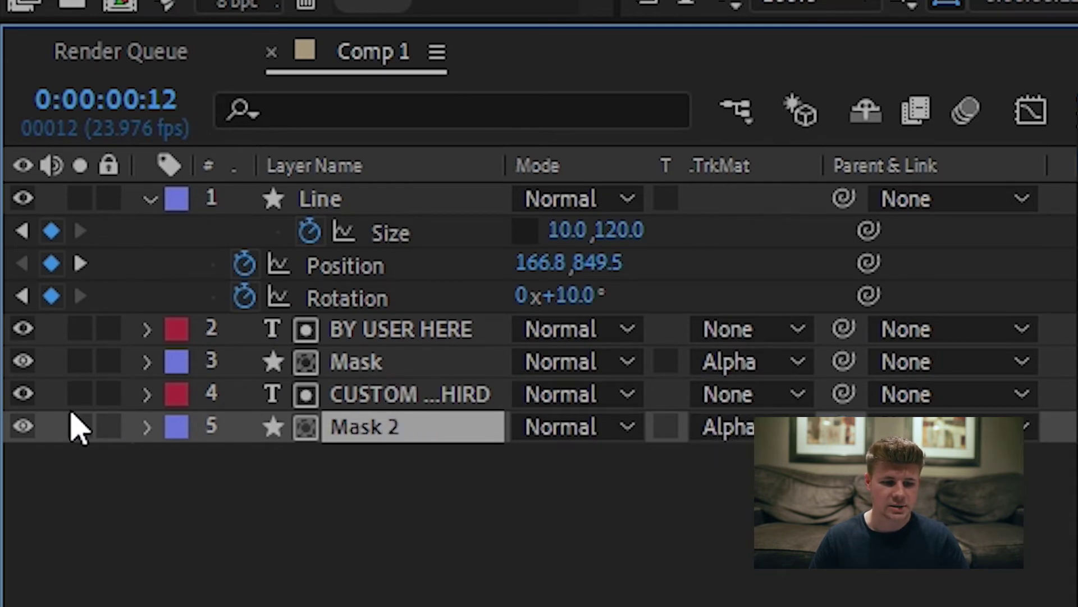
Step: Hide the title and BY USER HERE layers, parent Mask 2 and Mask to Line, then scrub to 0:00:00:22
click(22, 400)
click(23, 330)
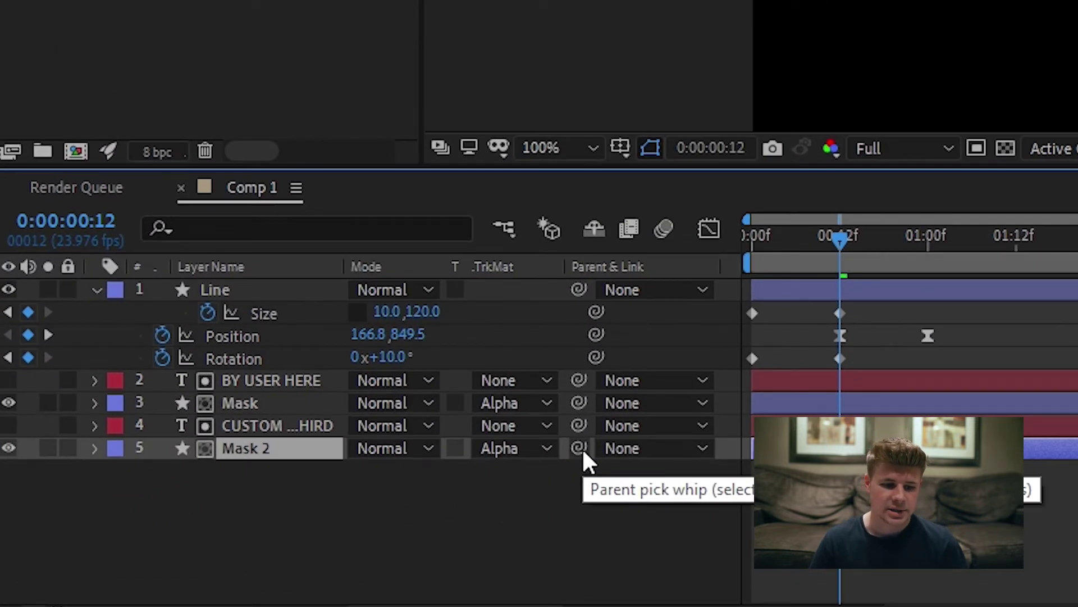
drag(582, 450, 229, 291)
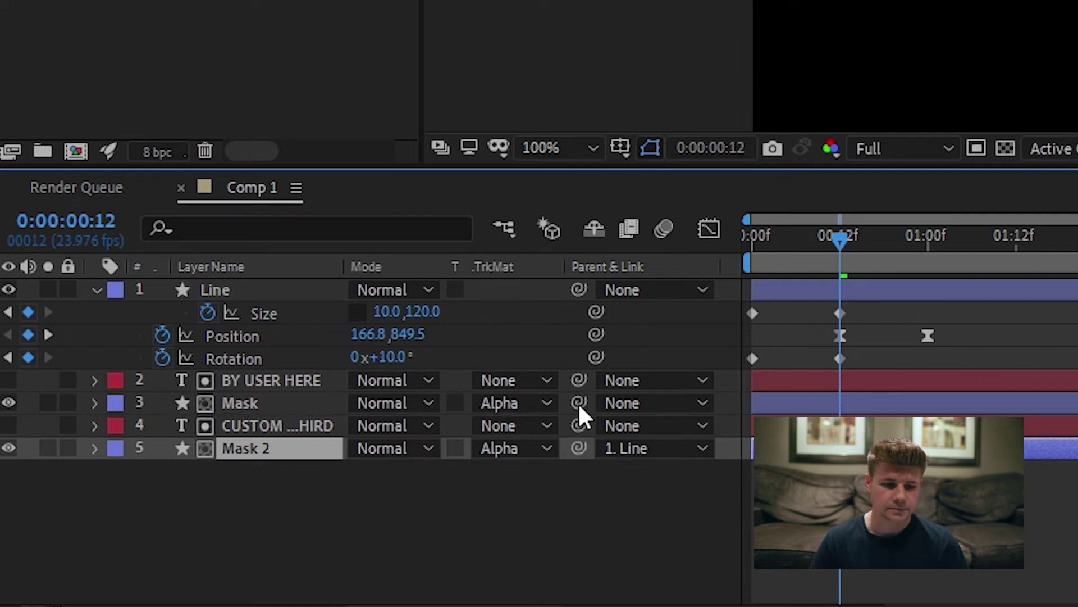
drag(578, 402, 213, 301)
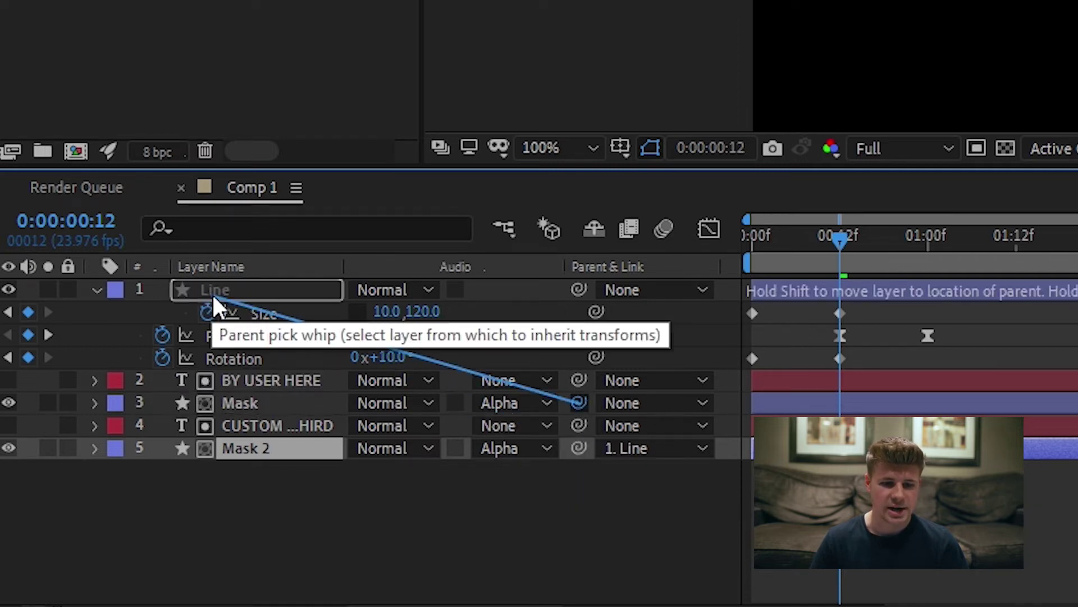
drag(214, 301, 225, 303)
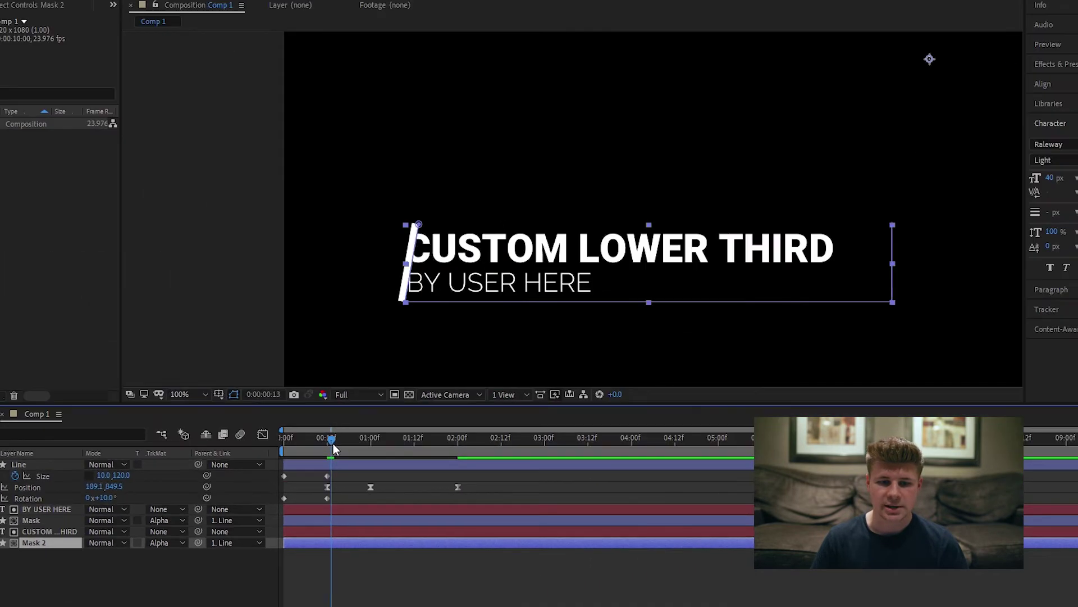
drag(841, 245, 866, 247)
drag(341, 443, 370, 445)
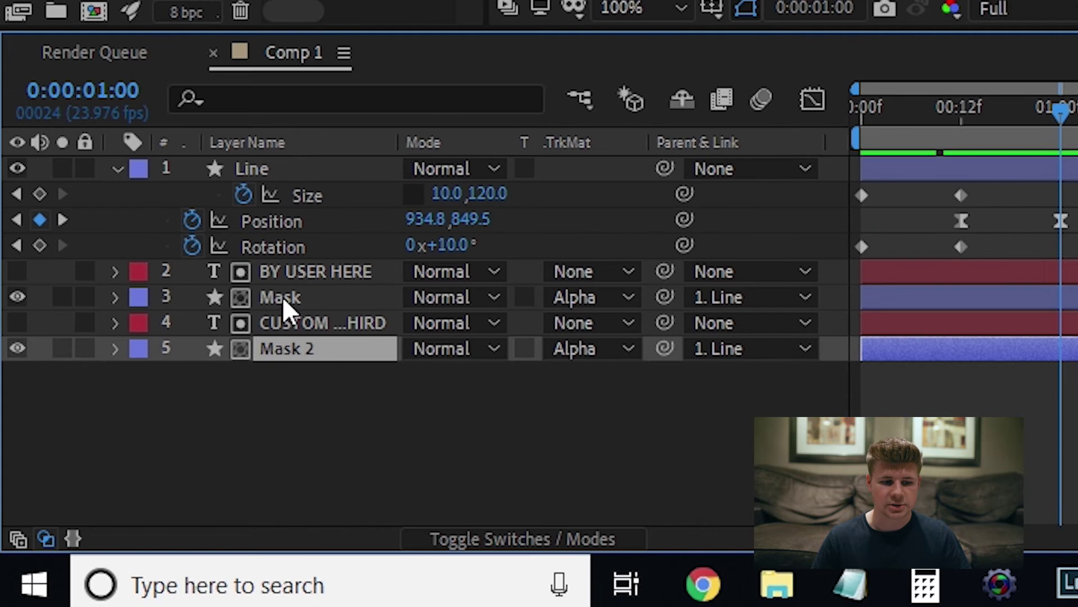
Step: Select Mask and Mask 2 and set an Opacity keyframe of 0% at 0:00:01:00
ctrl+click(282, 299)
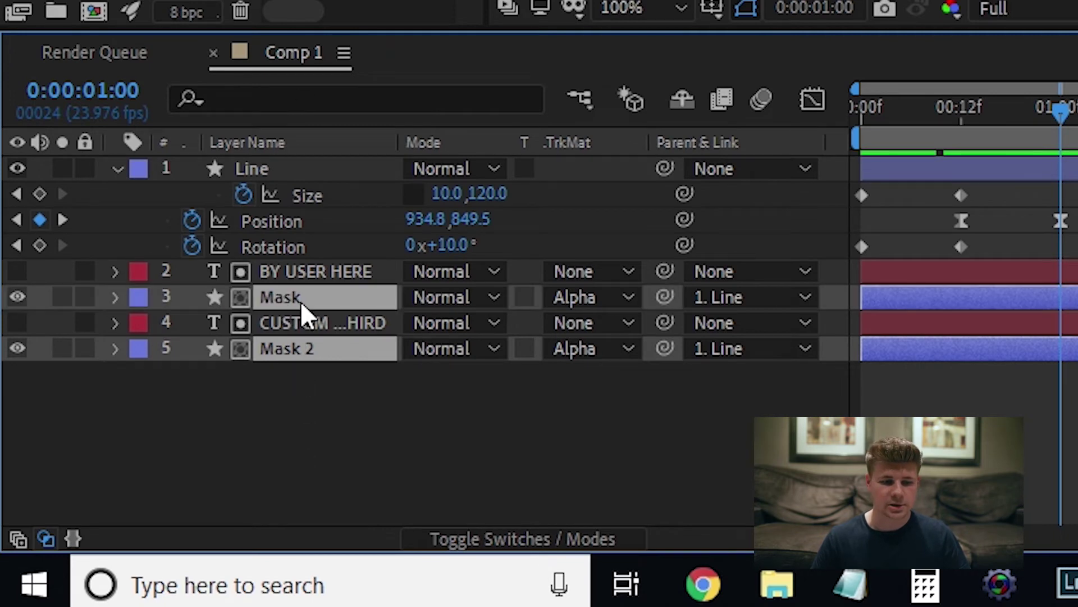
key(t)
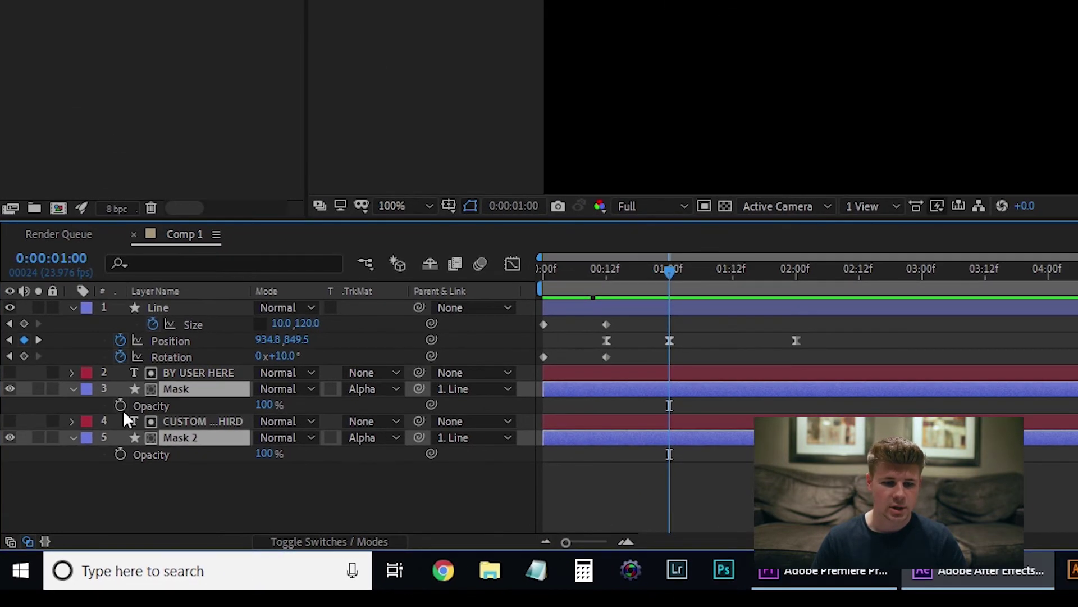
click(122, 406)
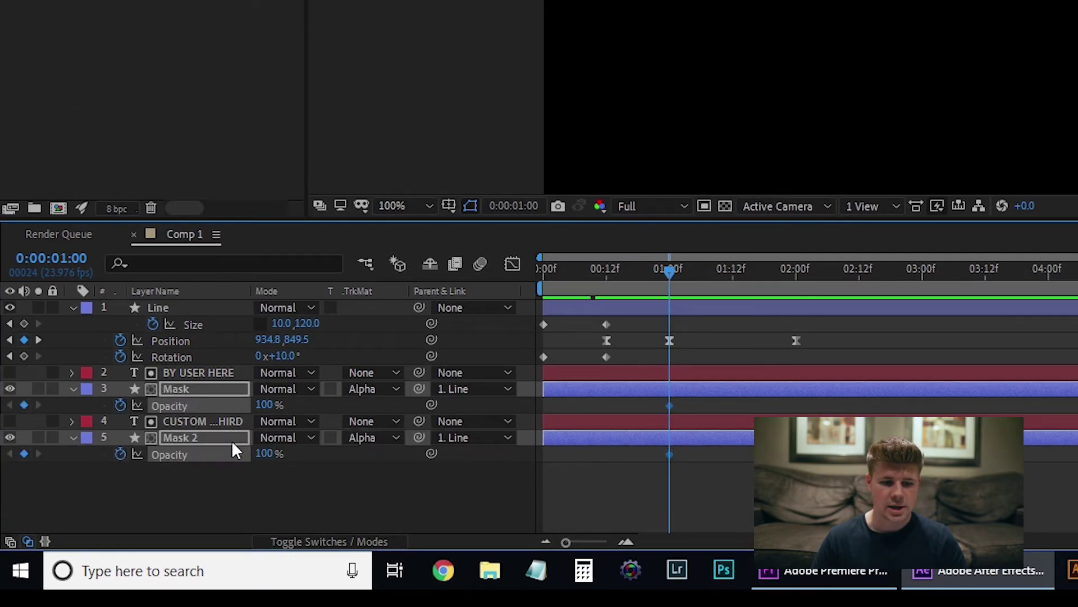
click(265, 404)
text(0)
key(Return)
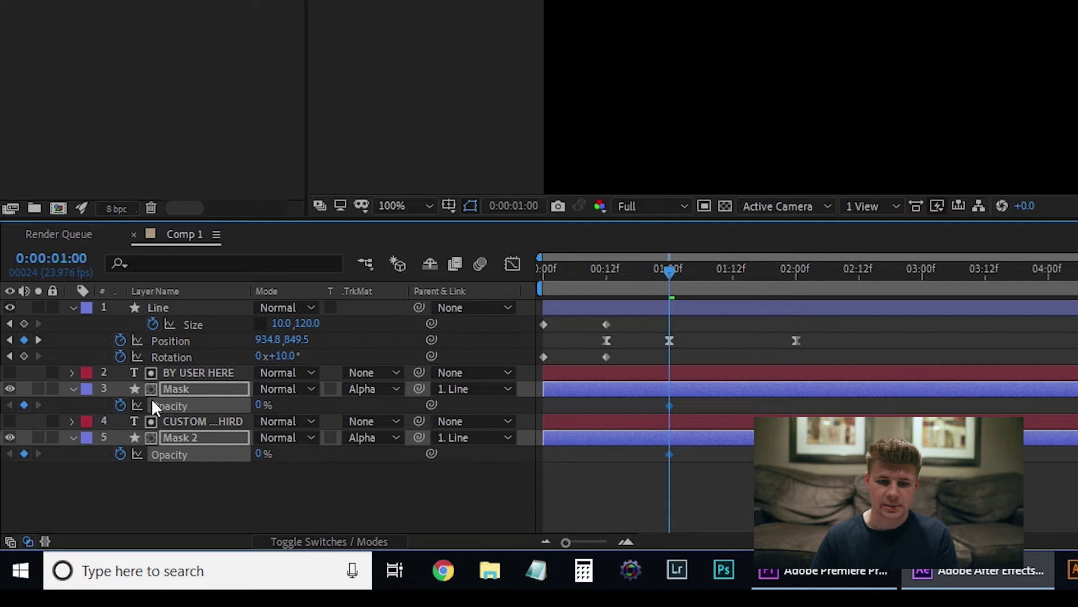
Step: Set both masks to 100% opacity at 0:00:01:01 and scrub the opening frames to review
key(Page_Down)
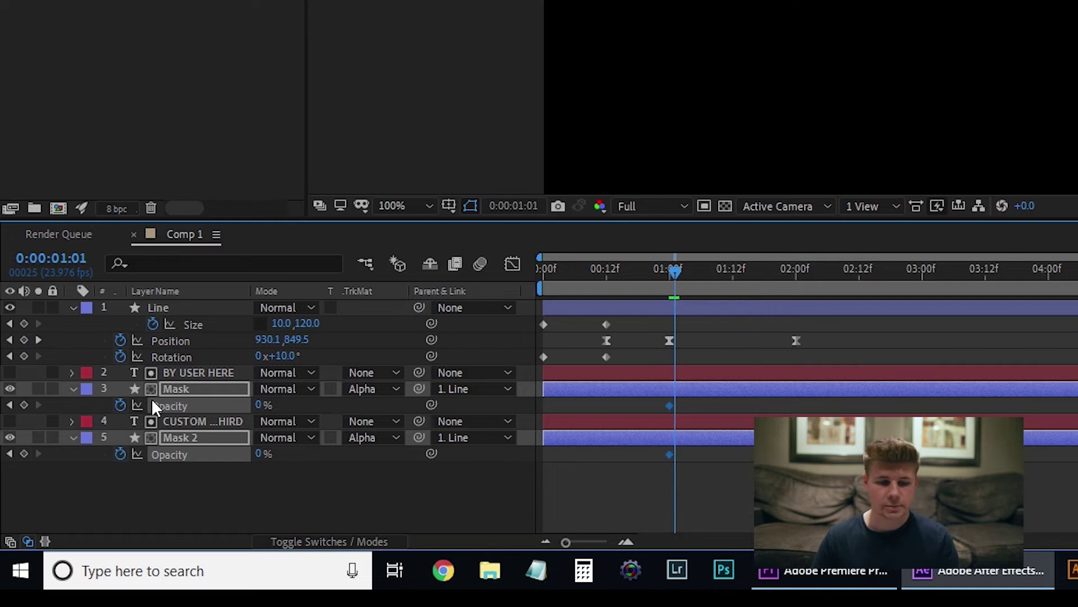
click(260, 406)
text(100)
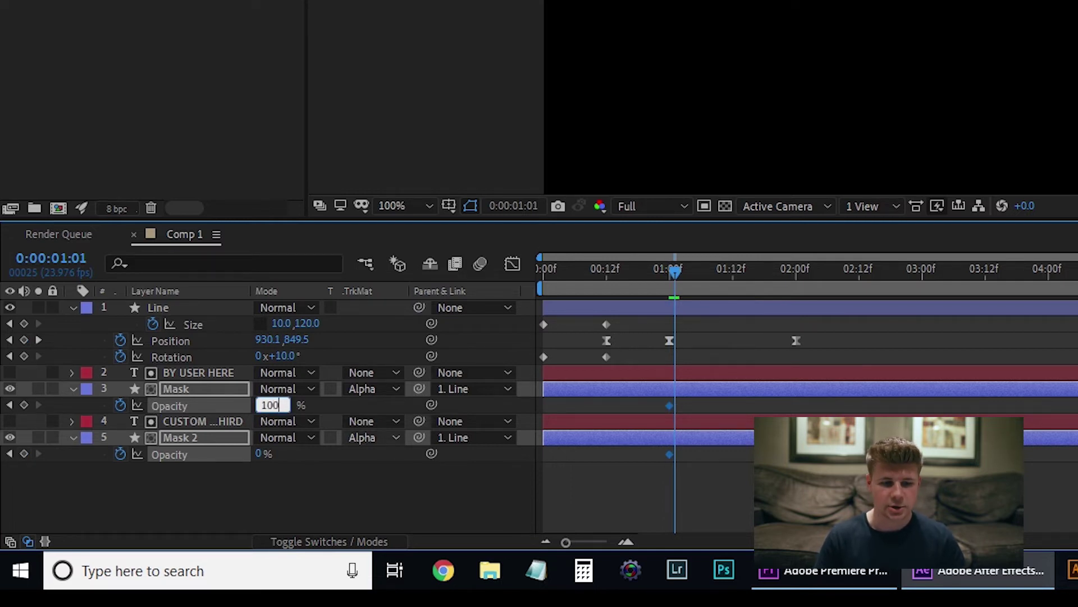
key(Return)
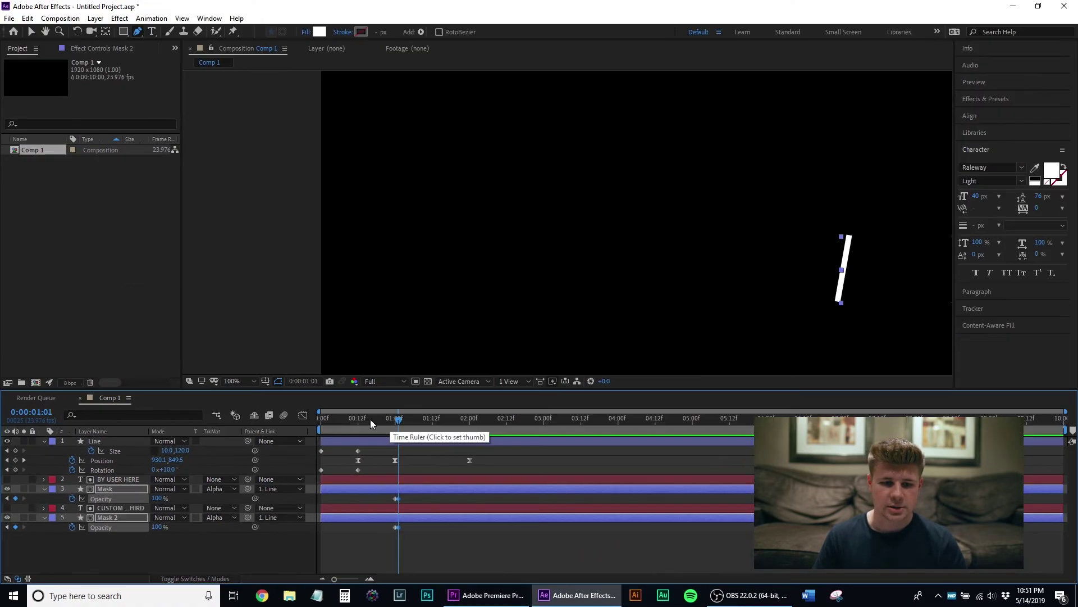
drag(674, 269, 559, 270)
drag(319, 422, 469, 445)
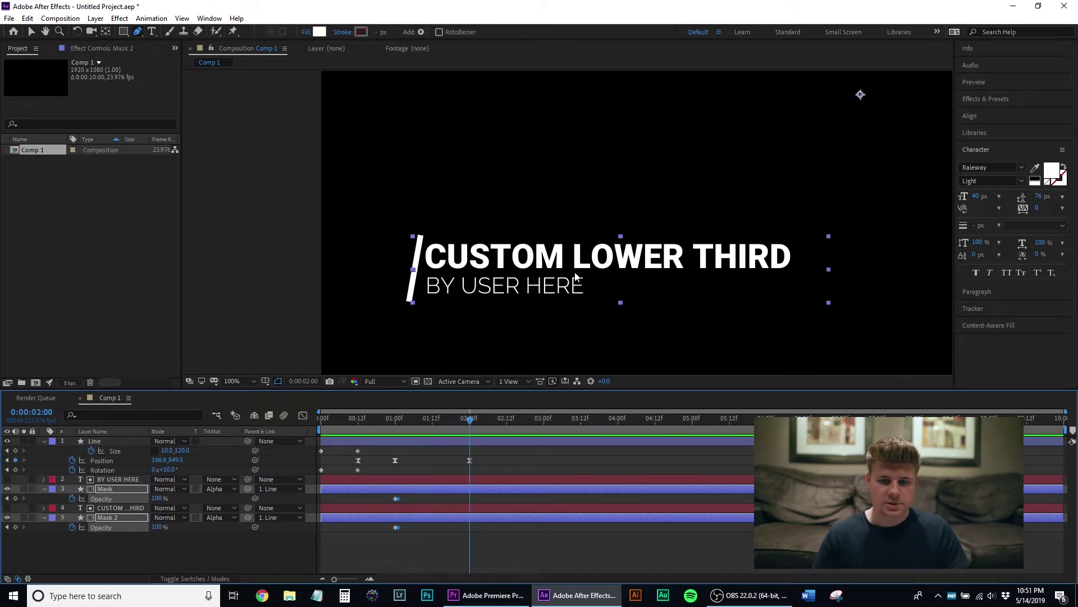
scroll(576, 275, down, 4)
drag(666, 243, 633, 264)
key(v)
click(513, 373)
key(Home)
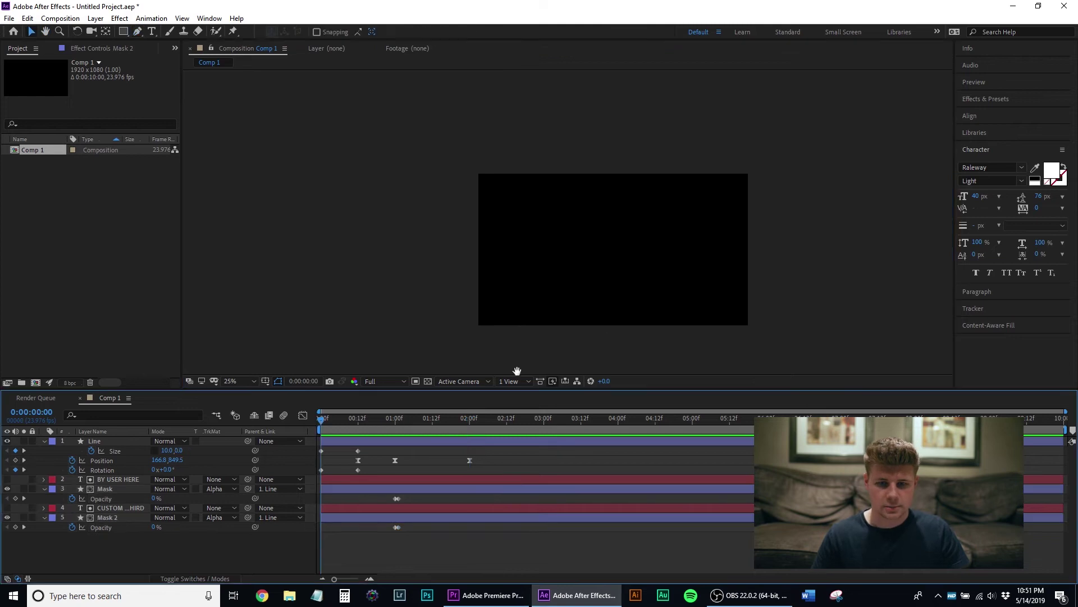
key(space)
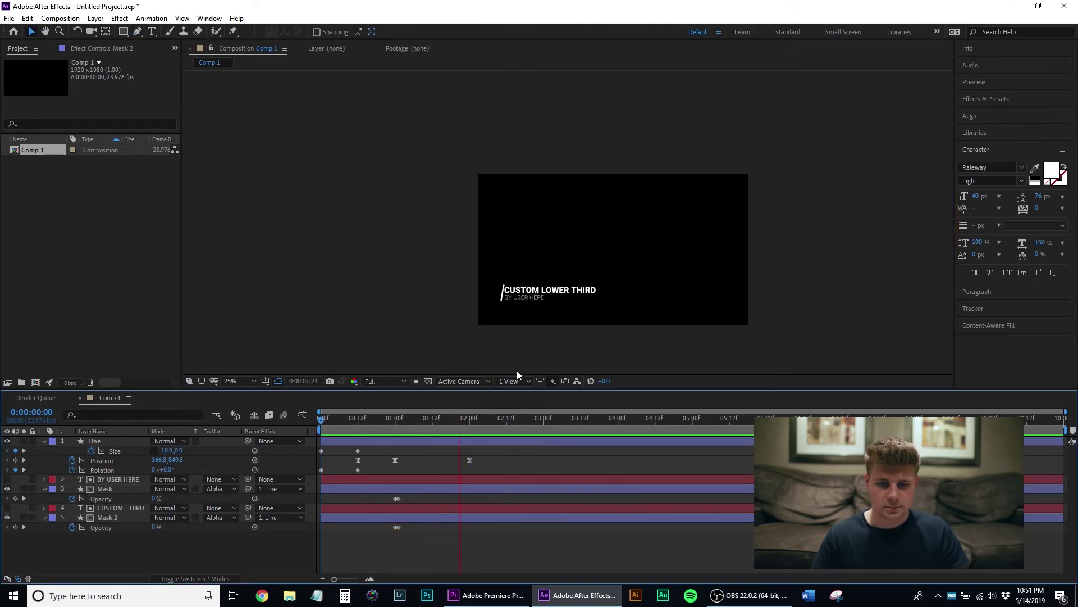
key(space)
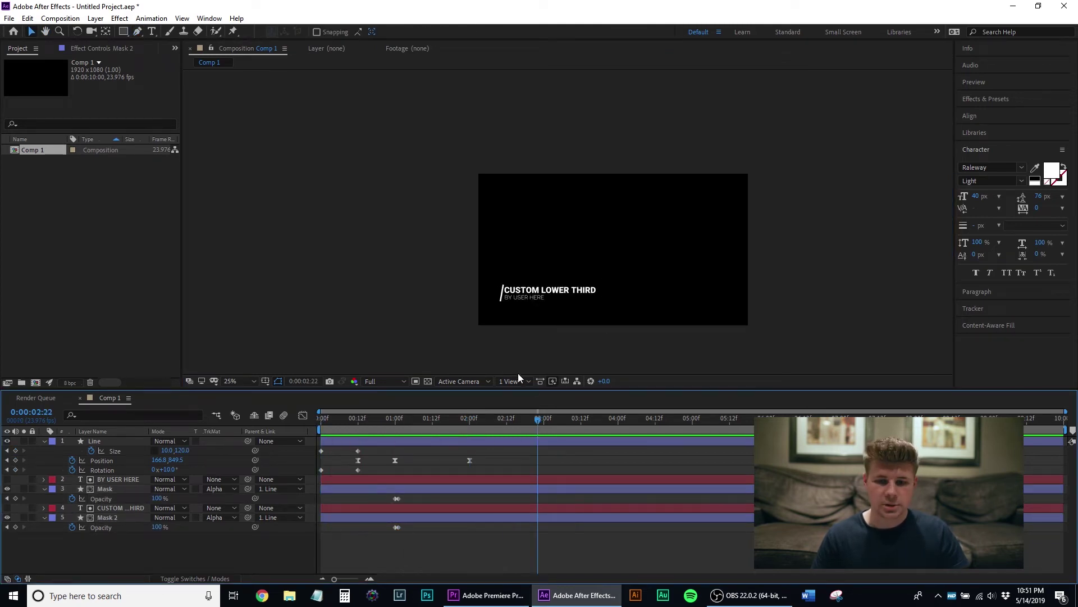
click(656, 422)
scroll(595, 307, up, 2)
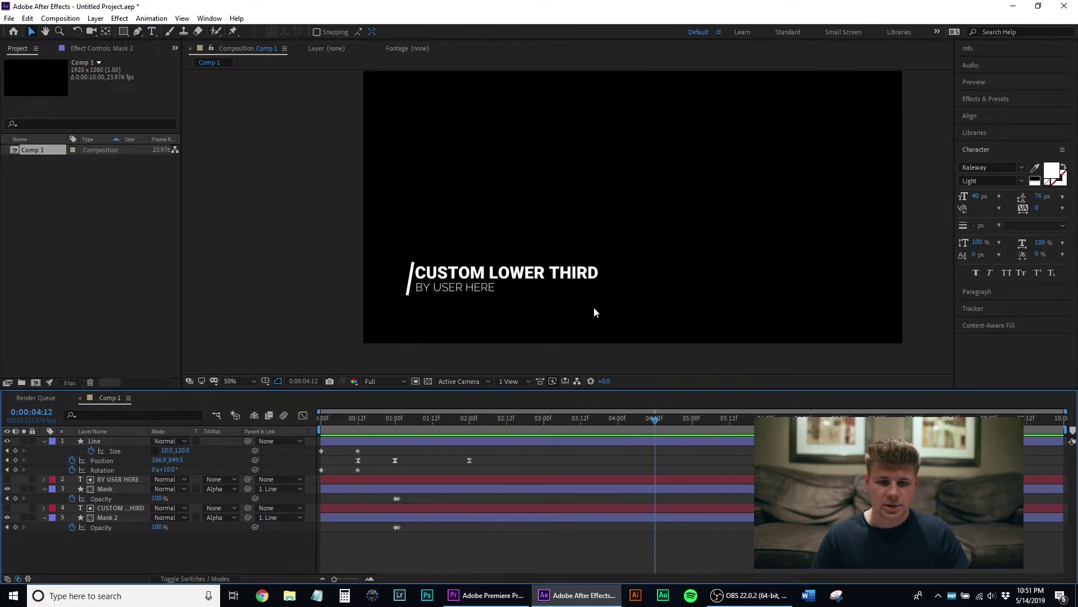
click(99, 528)
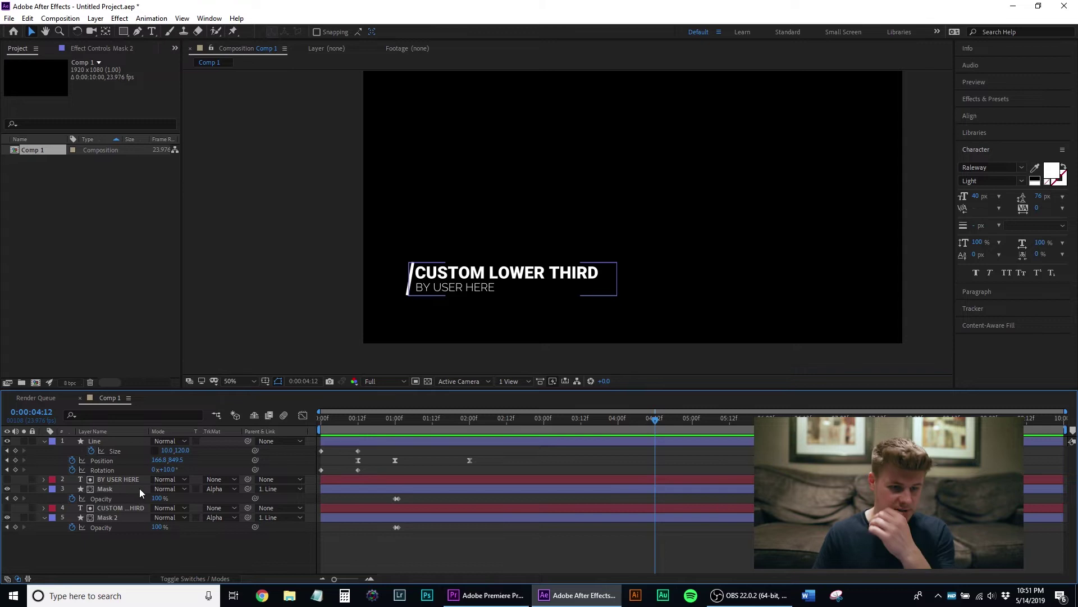
click(107, 441)
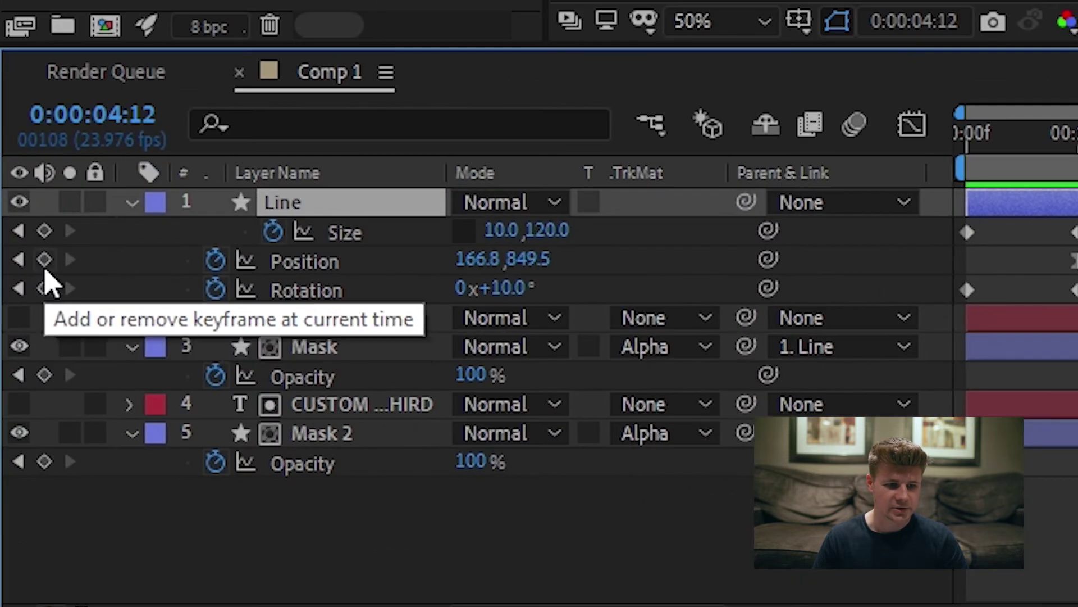
Step: Keyframe the Line's Position at 04:12, then at 05:00 slide it right to about X 938.8
click(44, 259)
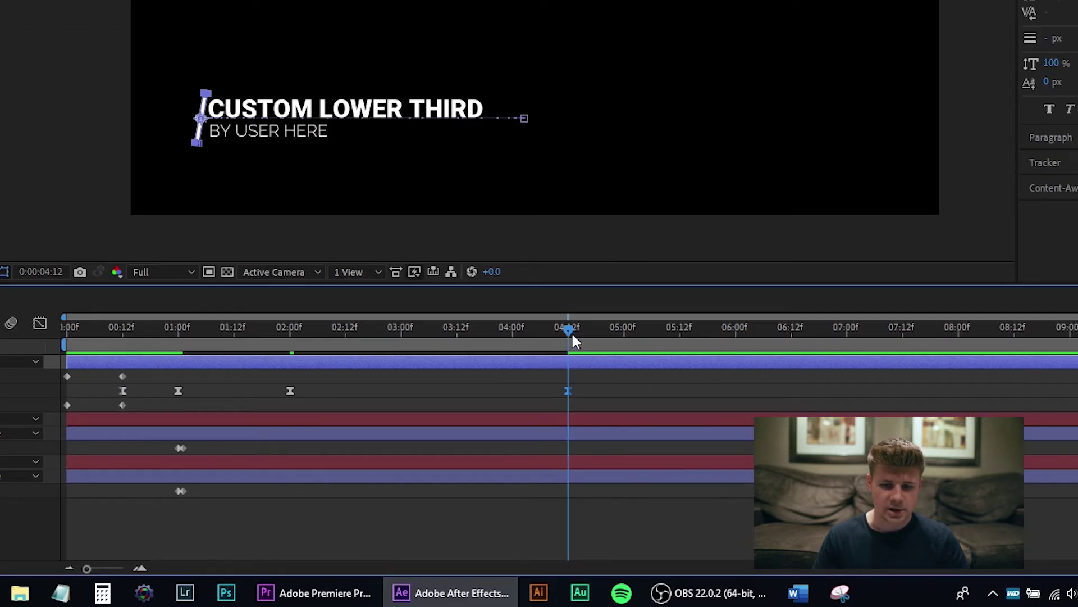
drag(572, 335, 619, 348)
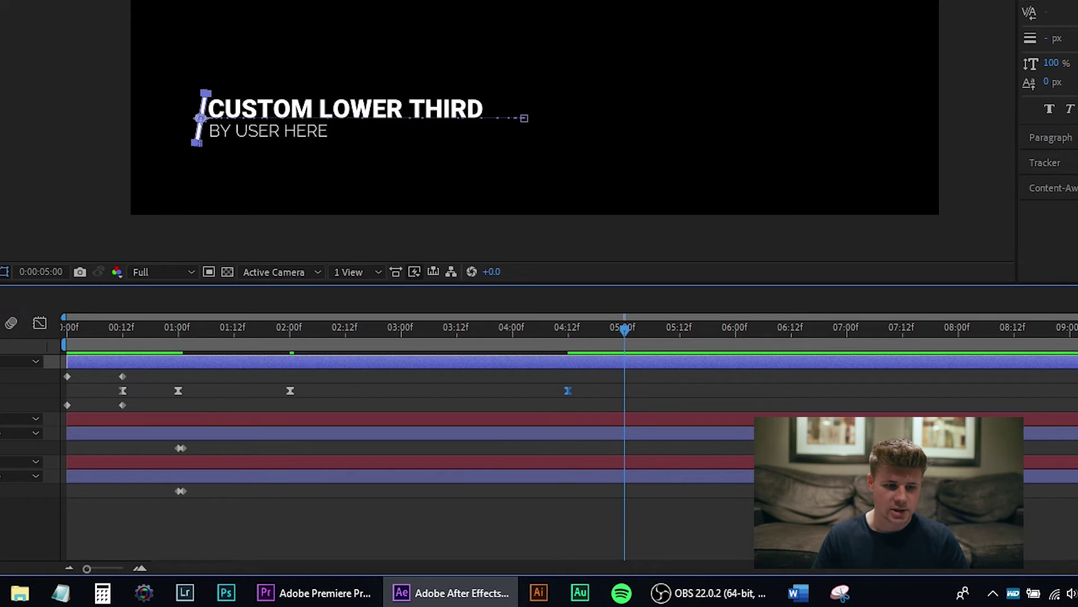
drag(0, 390, 0, 401)
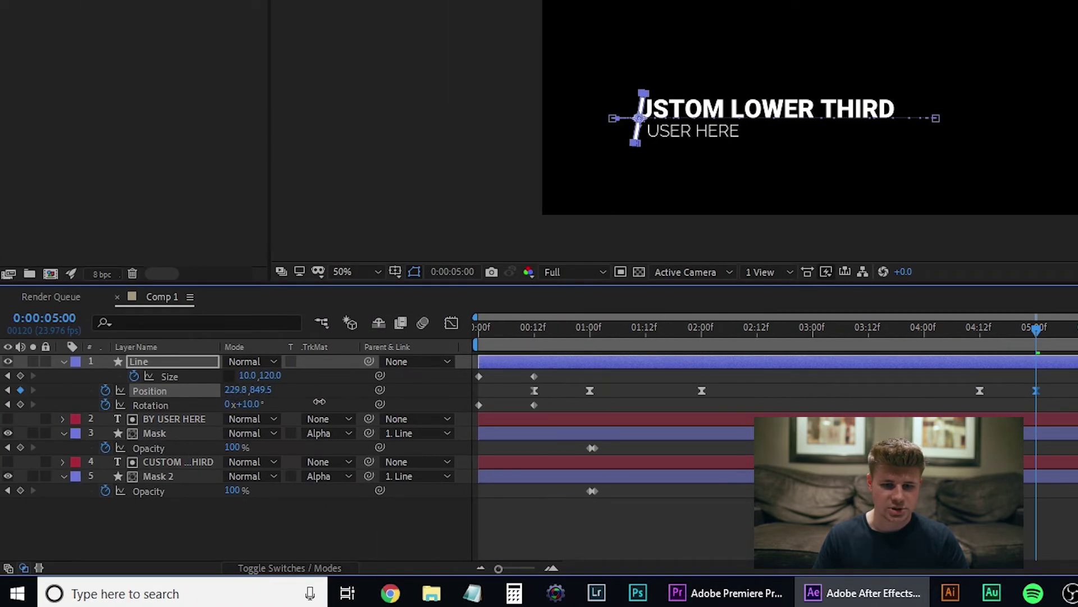
drag(319, 401, 880, 409)
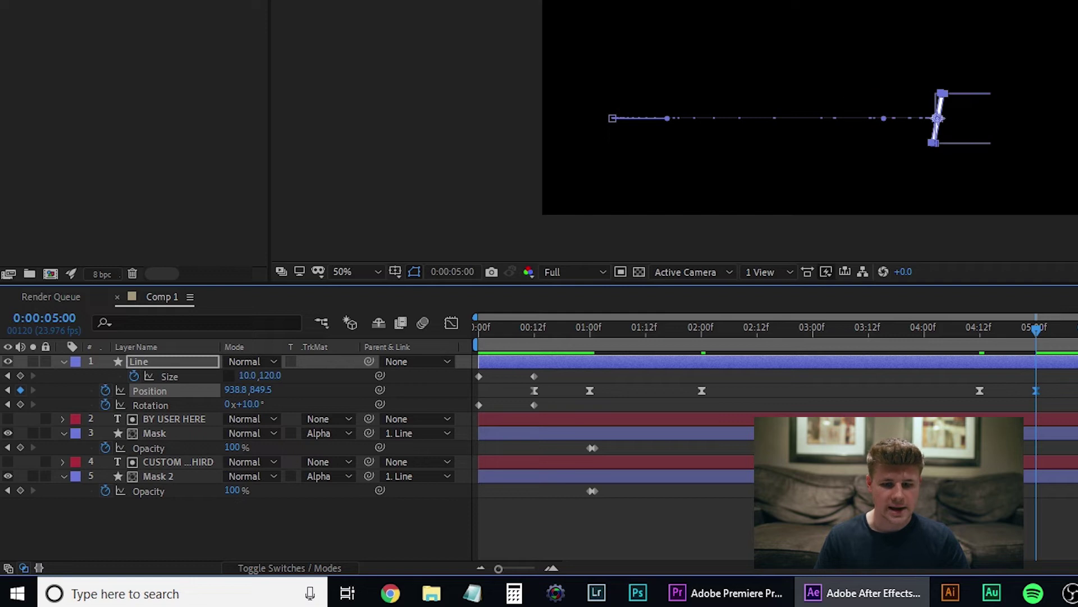
Step: Keyframe Opacity on Mask and Mask 2 at 5:00, then set each to 0% one frame later
click(21, 447)
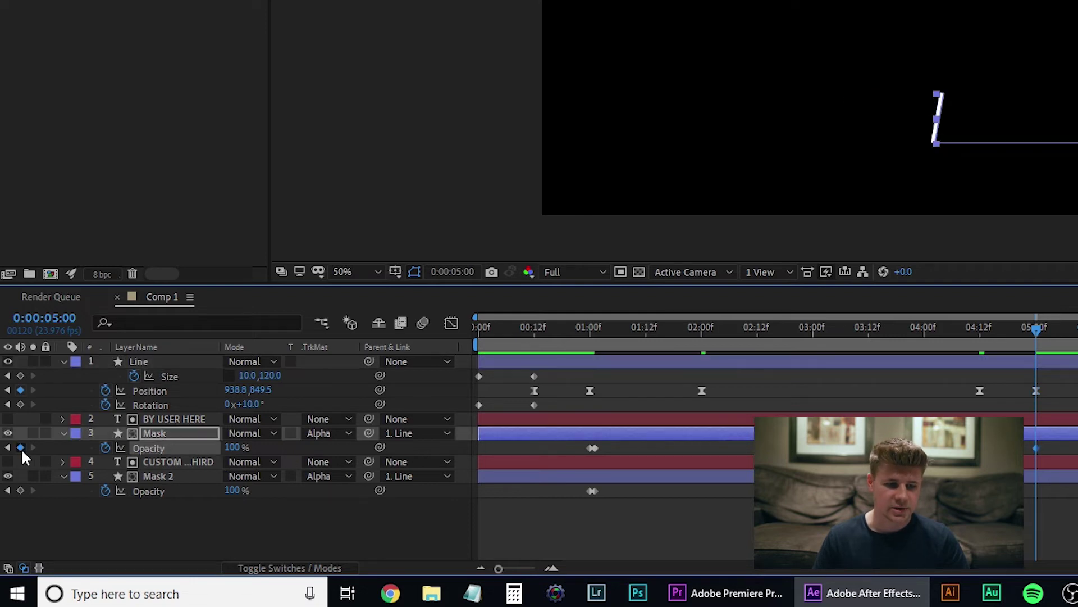
click(21, 490)
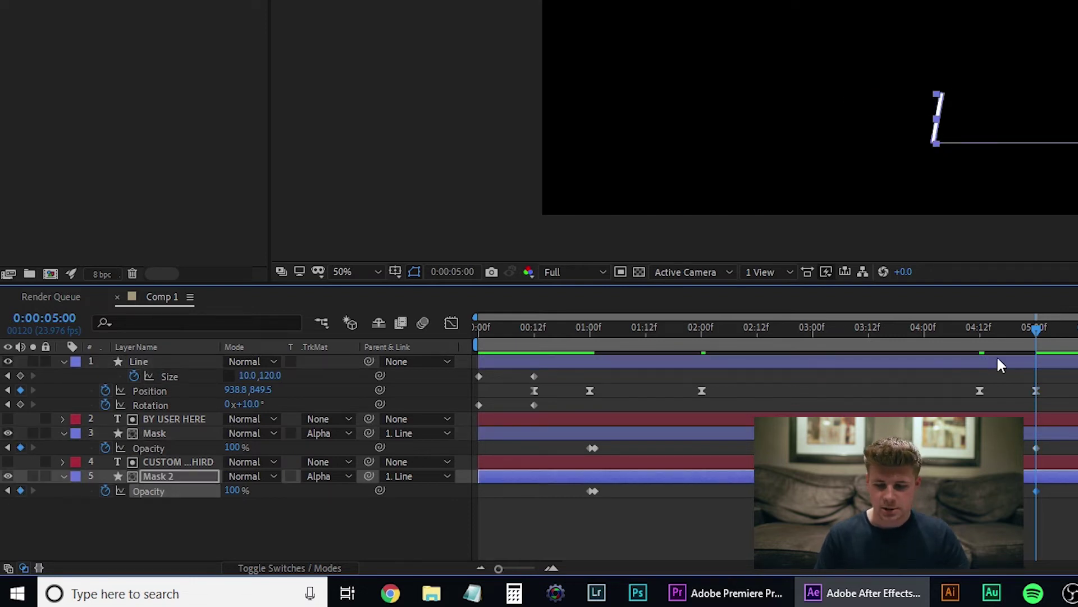
key(Page_Down)
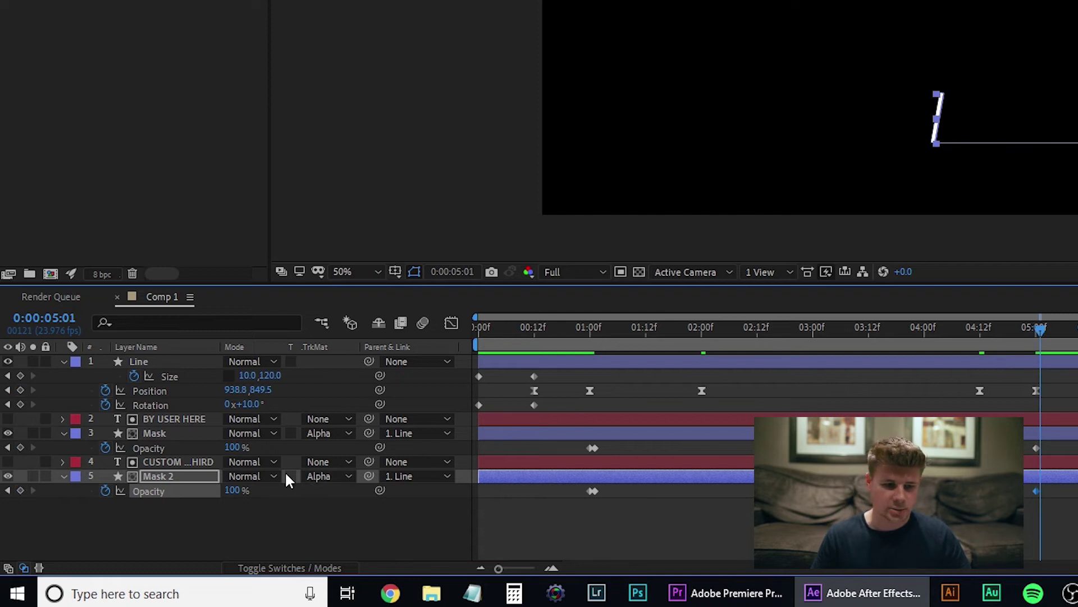
click(234, 446)
text(0)
key(Return)
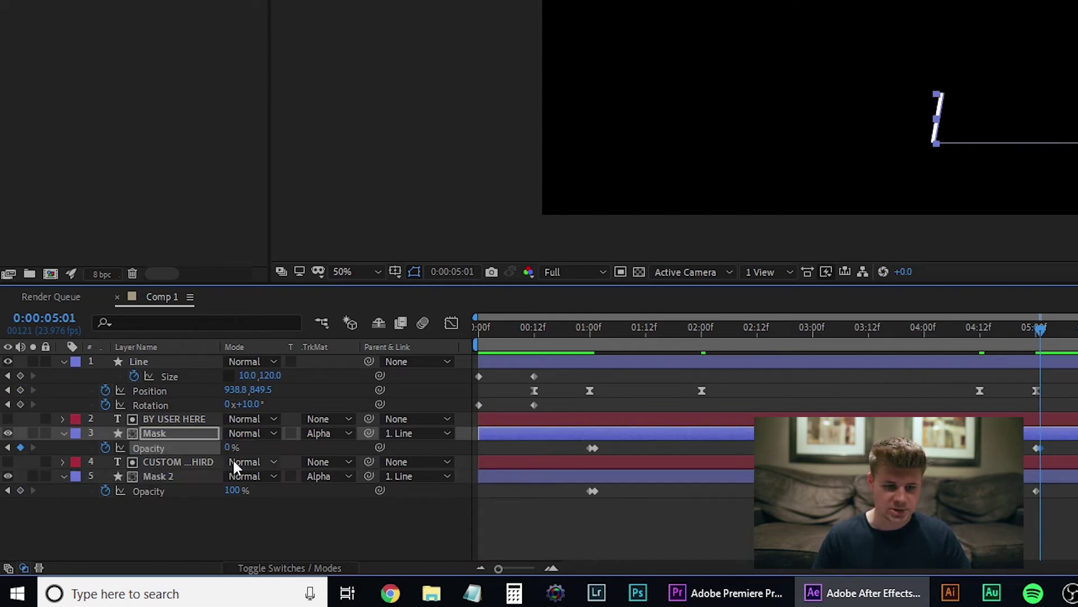
click(236, 489)
text(0)
key(Return)
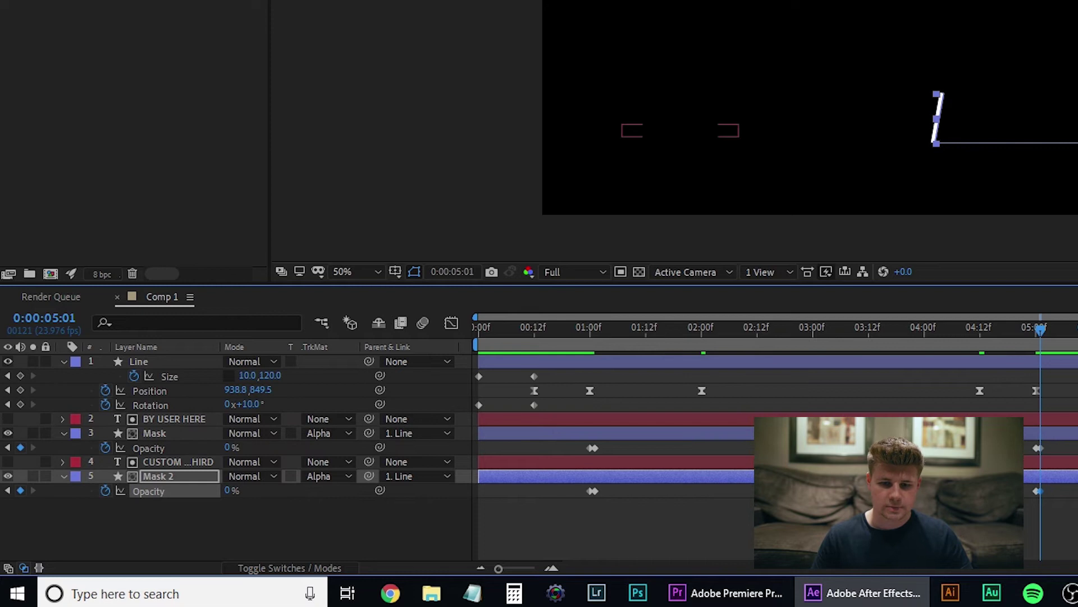
Step: Copy the line's 04:12 Position keyframe to around 05:12 so it returns to 166.8, 849.5
drag(1046, 331, 1077, 331)
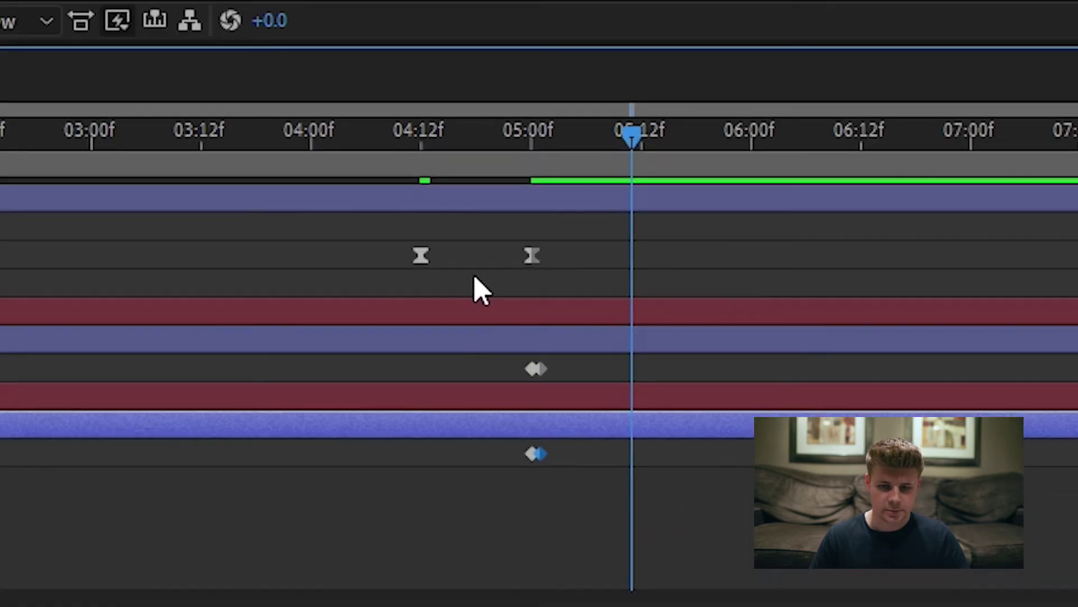
click(791, 418)
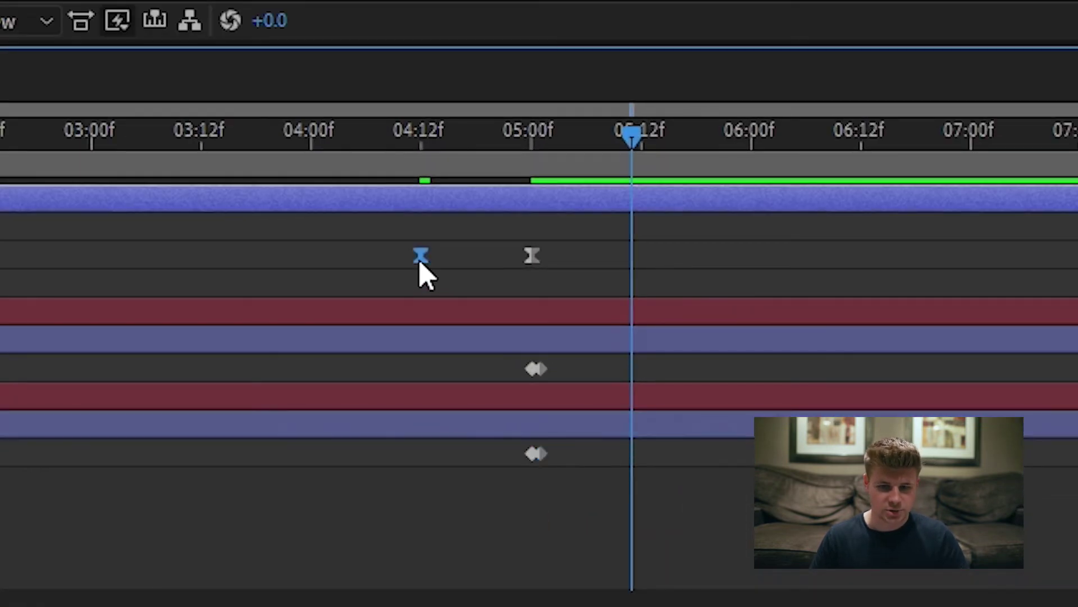
key(ctrl+v)
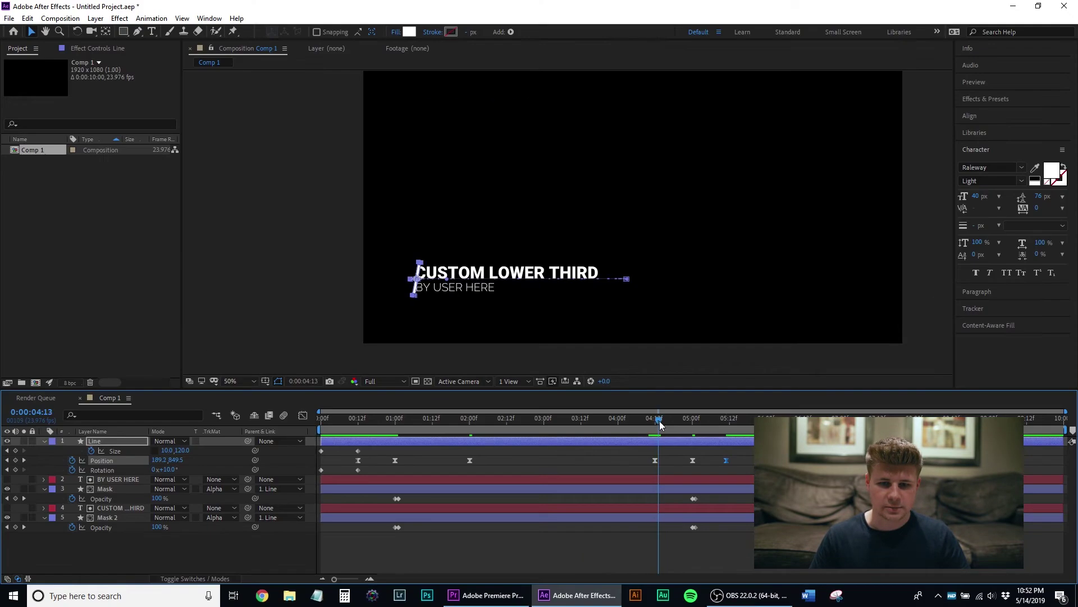
drag(673, 425, 726, 438)
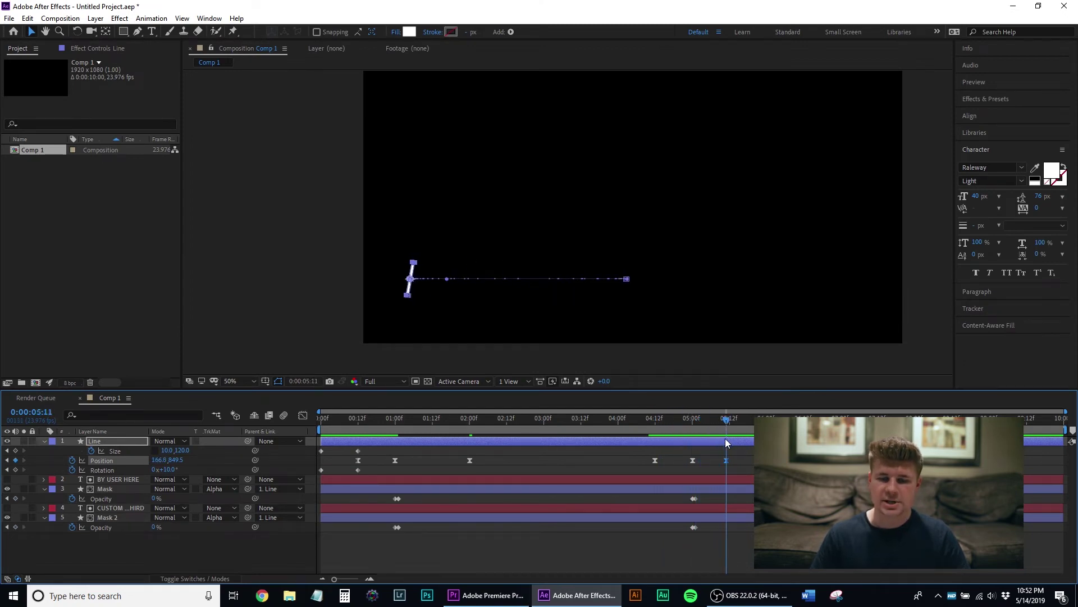
click(655, 417)
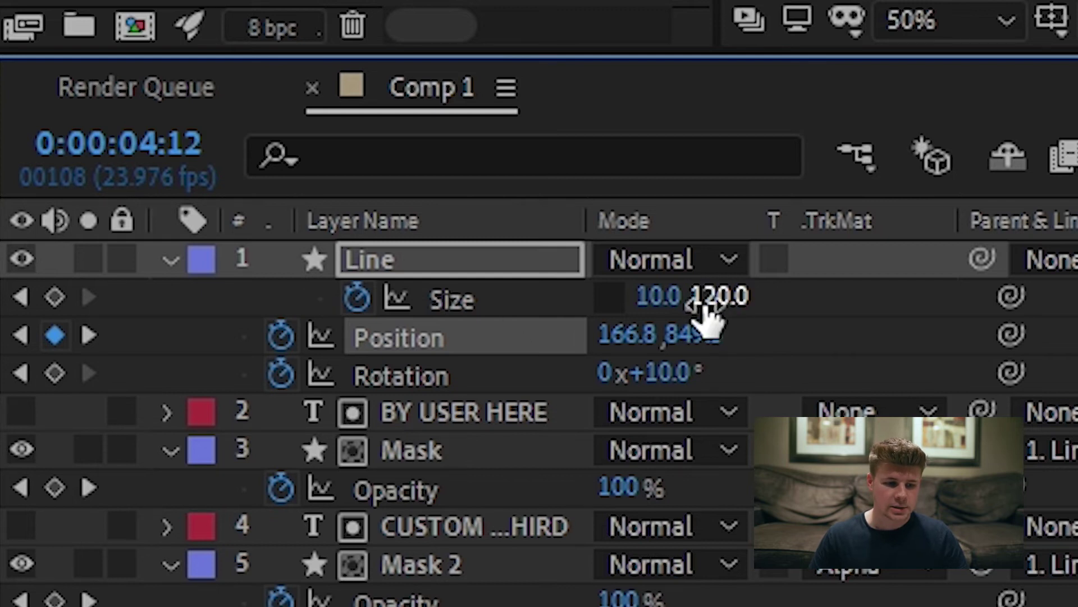
Step: Keyframe the Line's Size at 04:12, set width 0 at 05:12, Easy Ease both keyframes, and preview
click(55, 296)
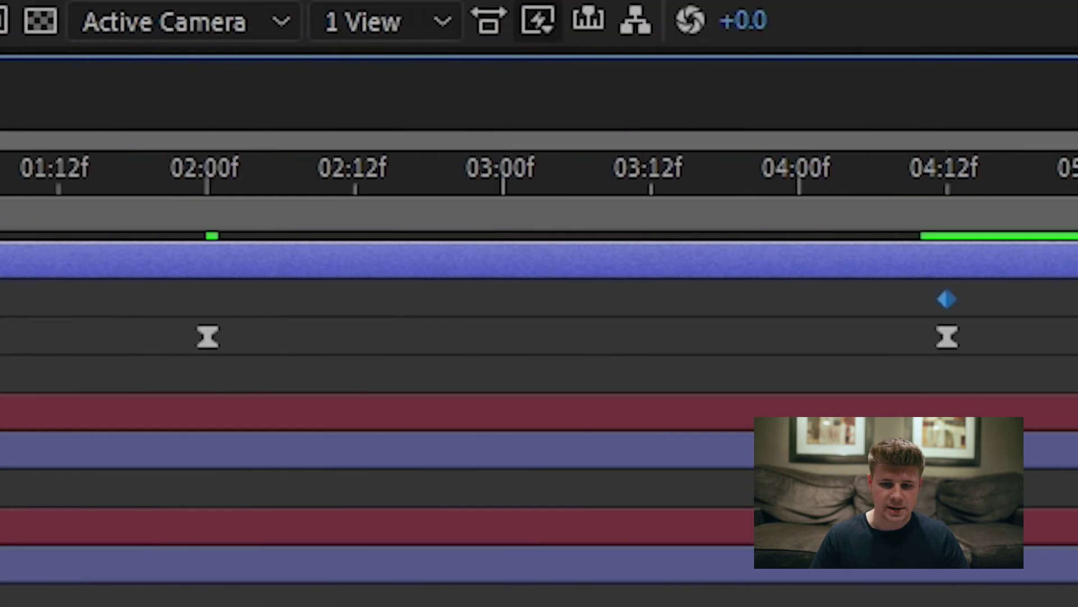
drag(437, 179, 725, 181)
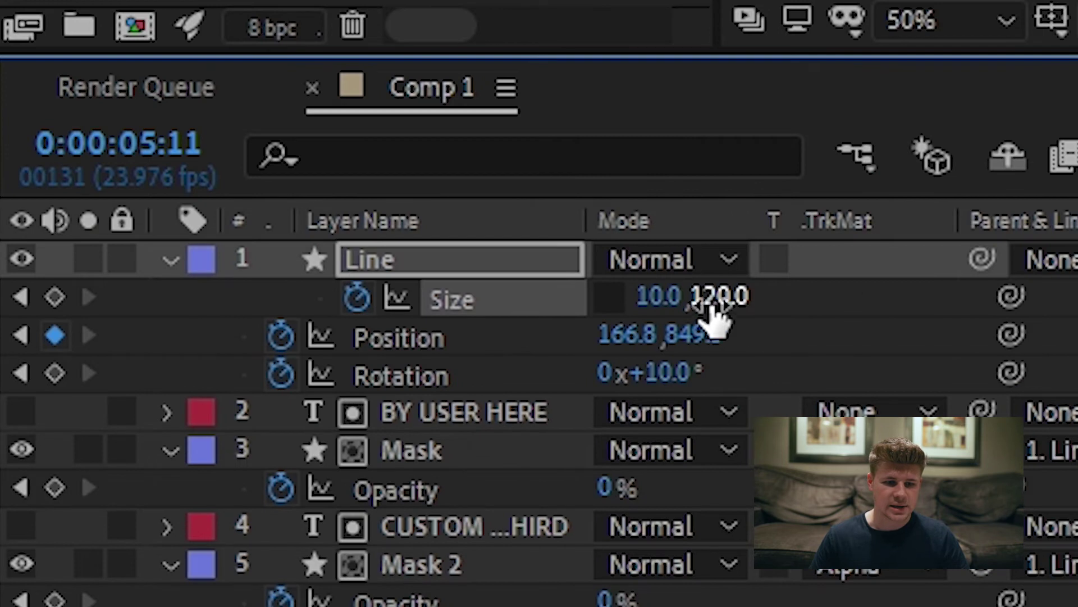
click(665, 298)
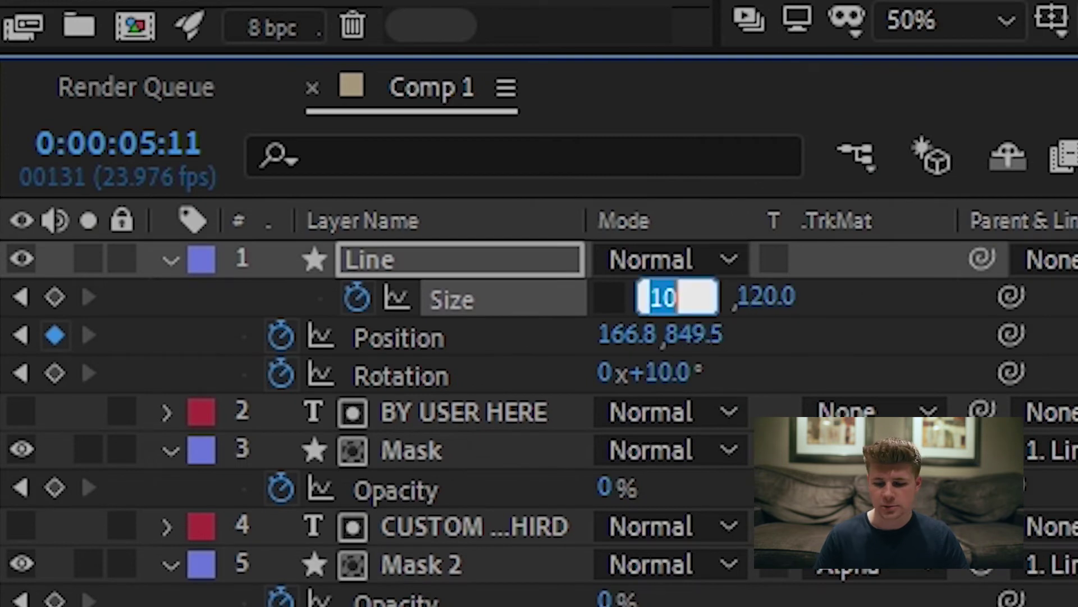
text(0)
key(Return)
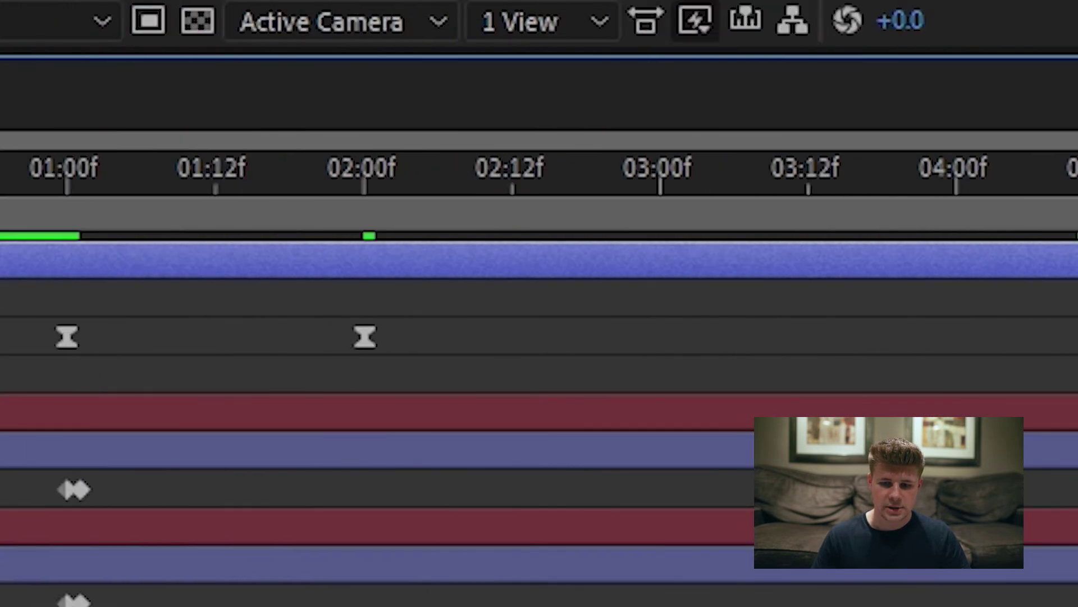
drag(766, 303, 385, 272)
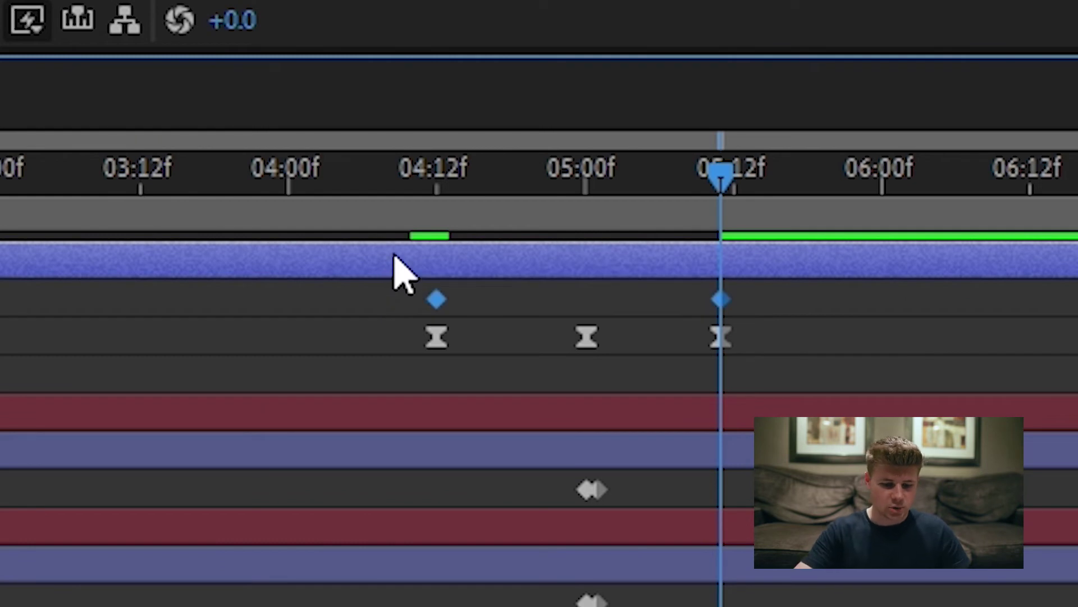
key(F9)
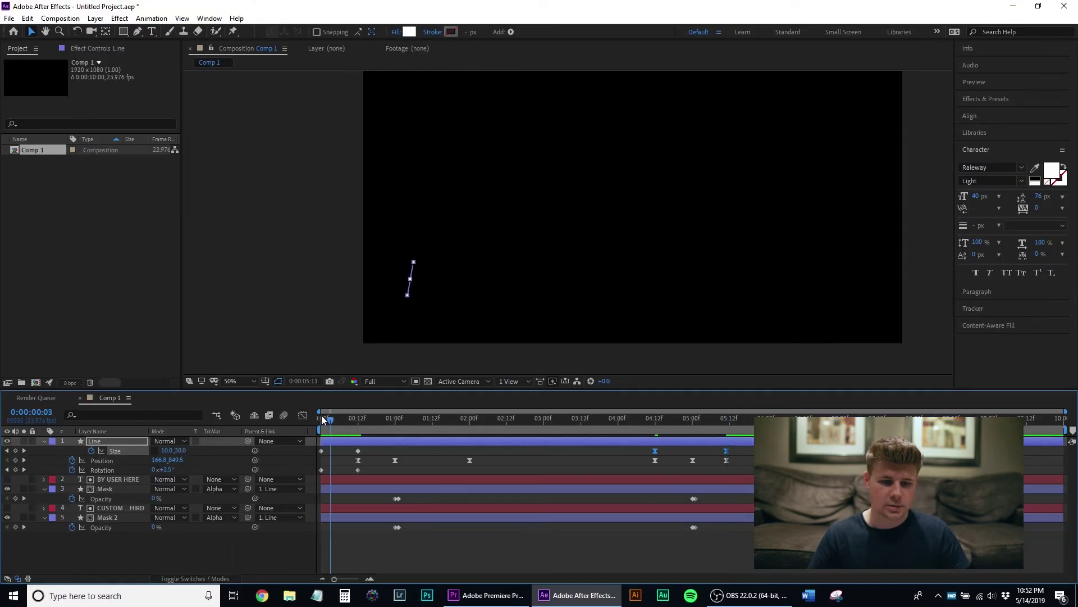
key(space)
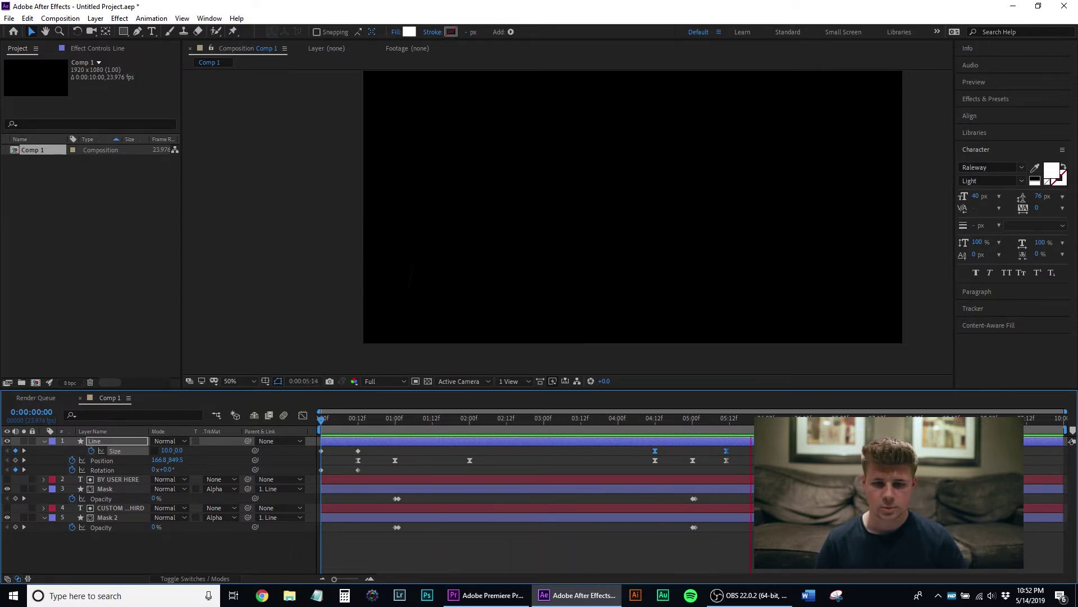
key(space)
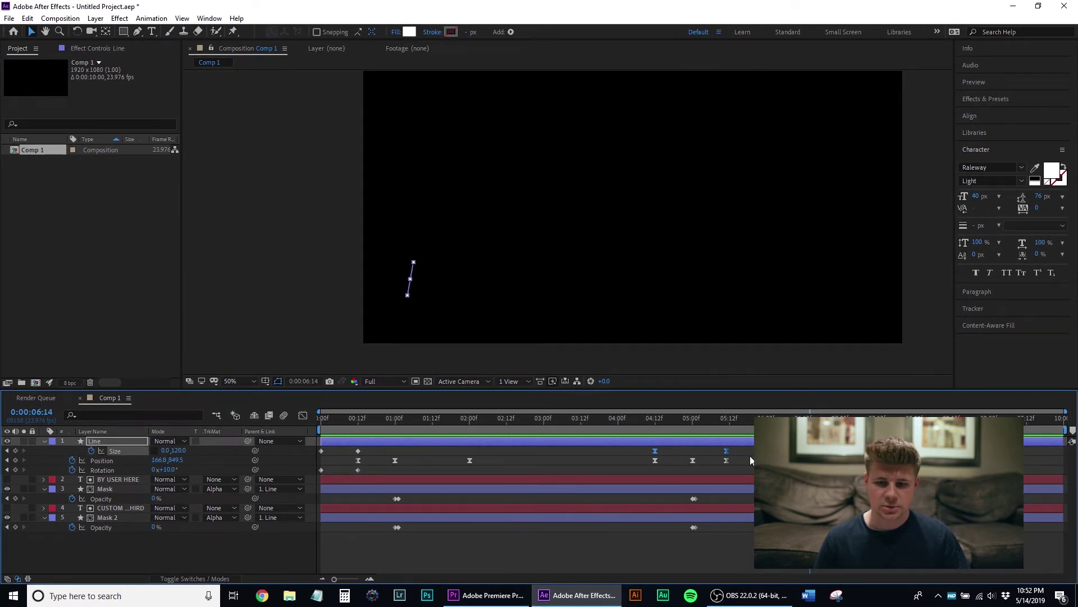
Step: Trim Comp 1 so it ends at 05:11 and play back the shortened animation
drag(749, 422, 728, 428)
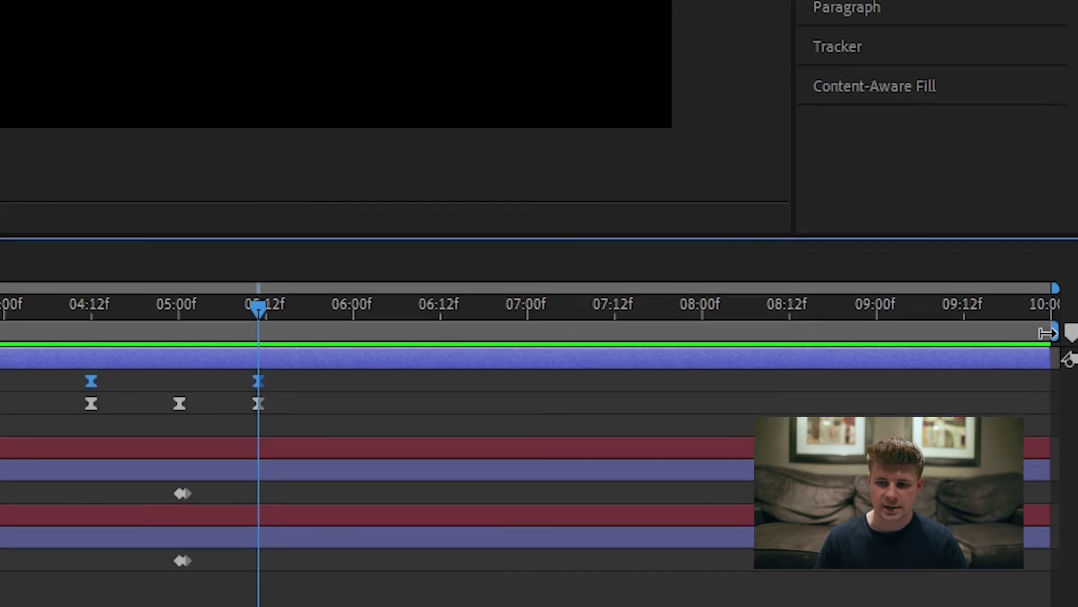
drag(1064, 431, 985, 432)
drag(837, 319, 155, 307)
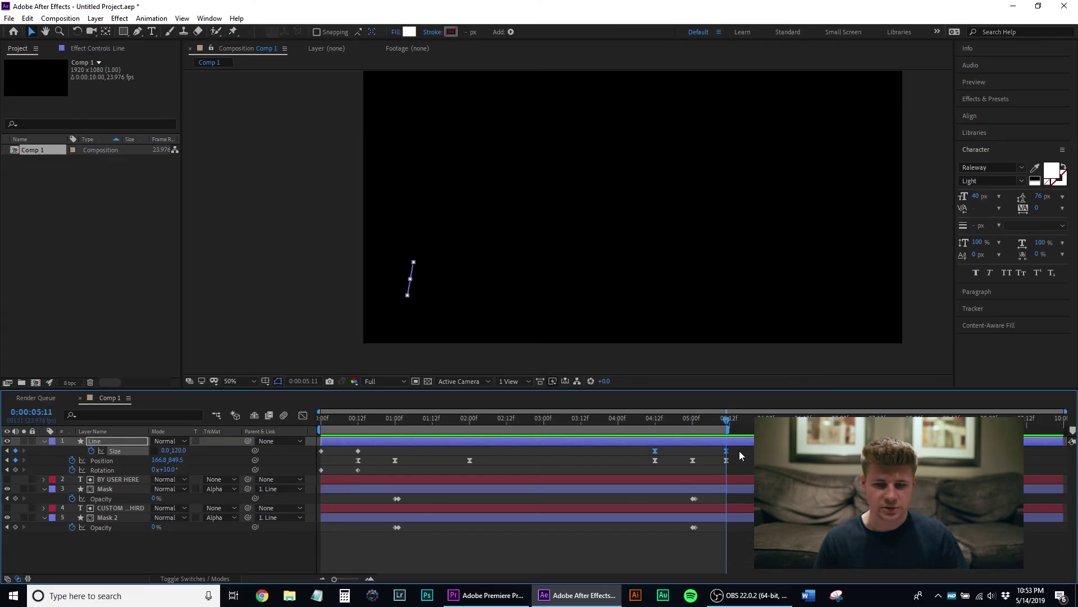
key(ctrl+shift+x)
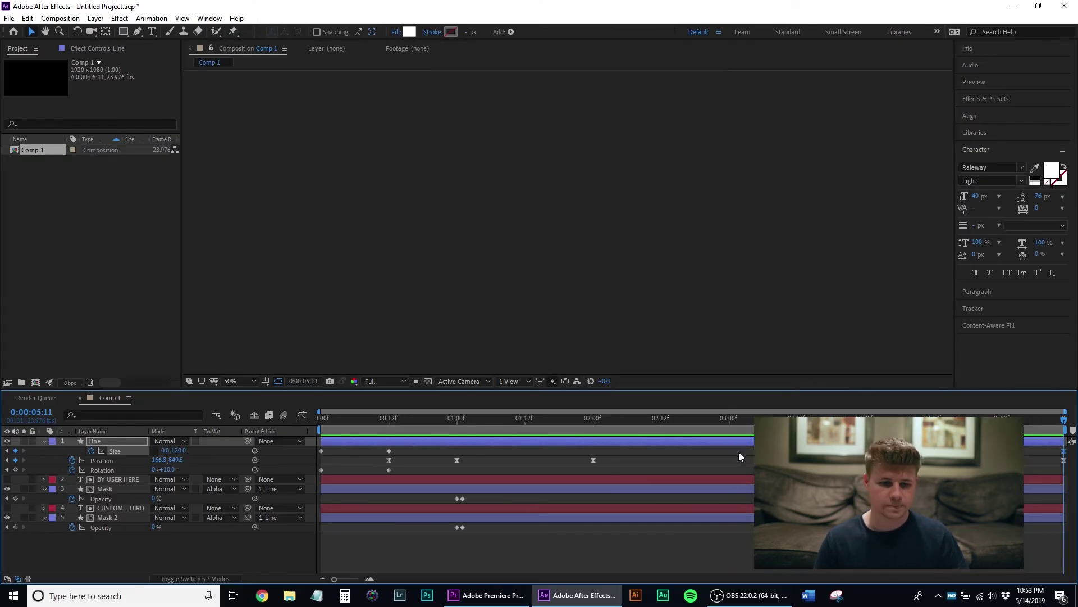
key(space)
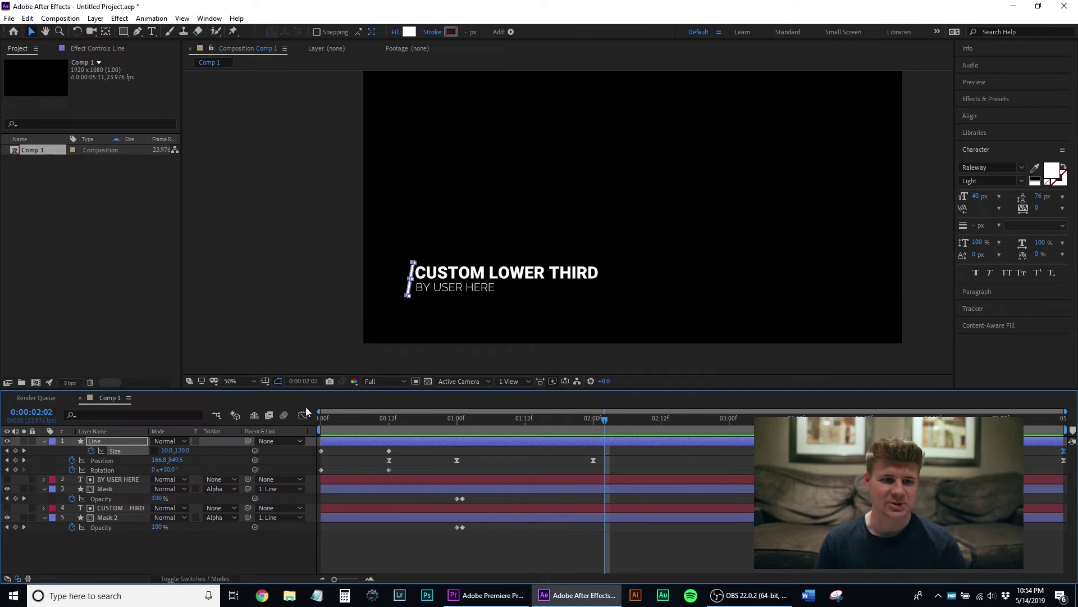
click(216, 20)
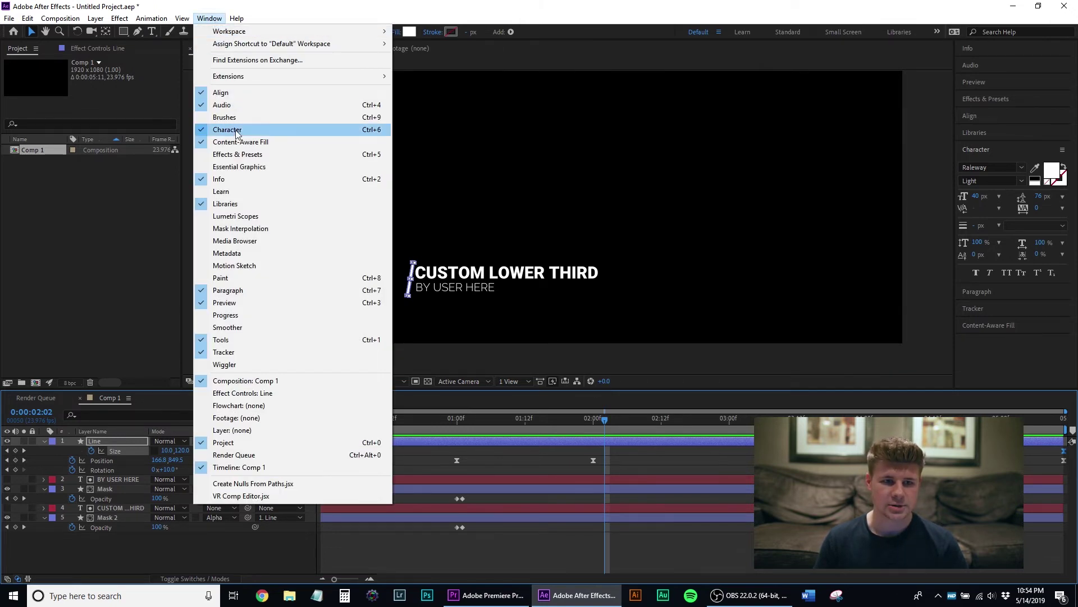
Step: Set Comp 1 as the Essential Graphics master and give the template a name ending 'Lower Third'
click(243, 172)
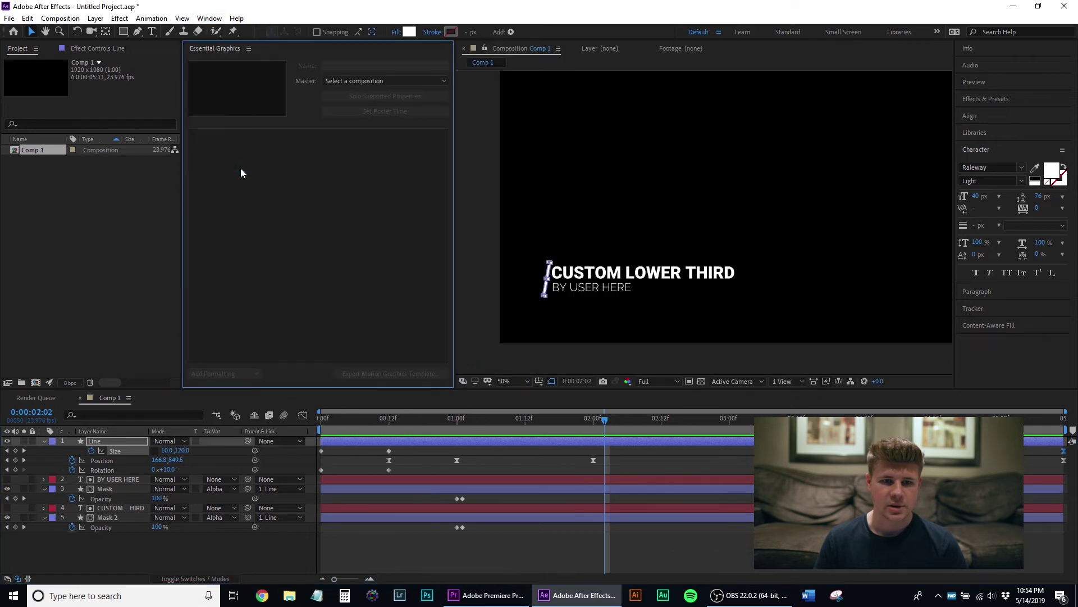
click(373, 82)
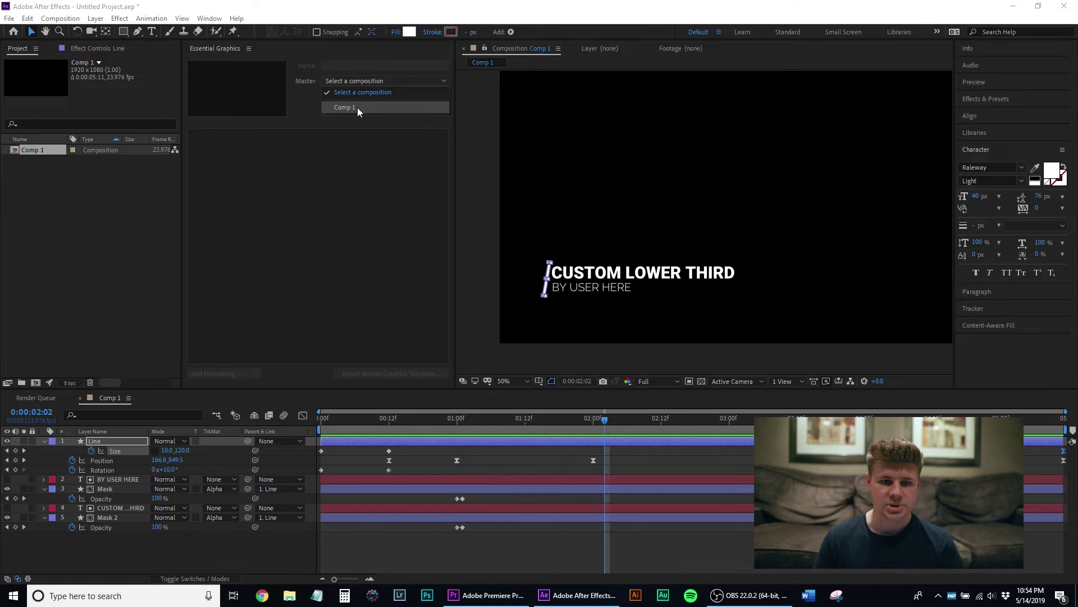
click(357, 107)
click(355, 65)
text(Conno)
text(r Lower T)
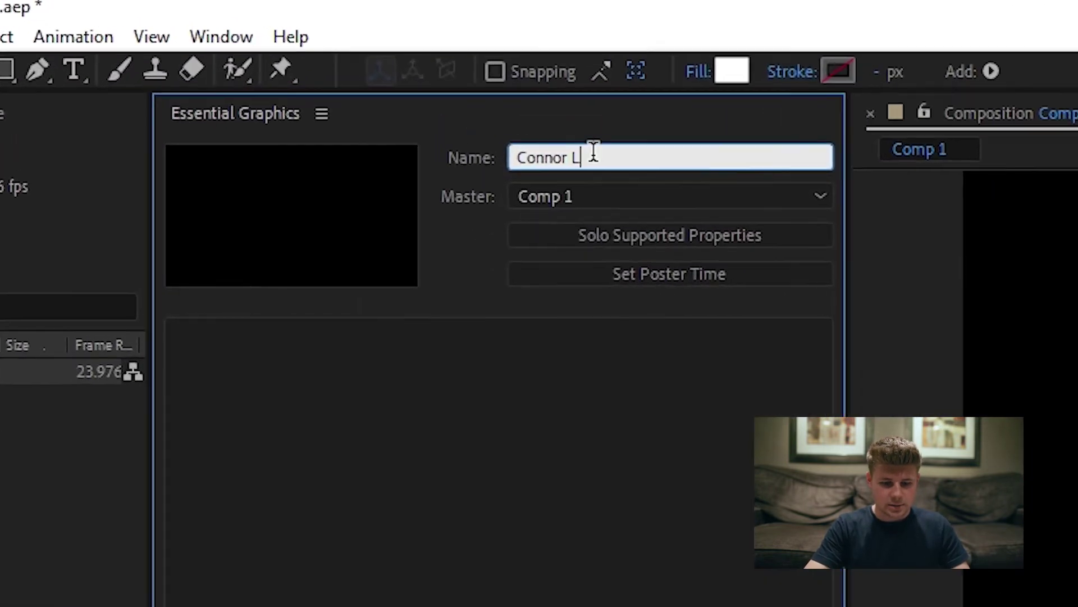
text(hird)
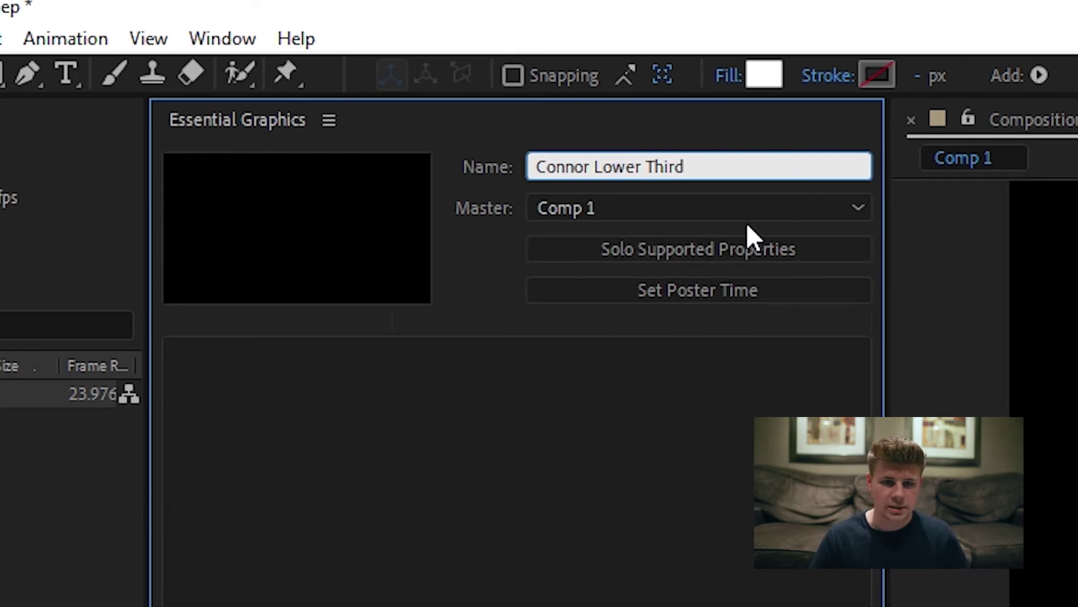
click(684, 227)
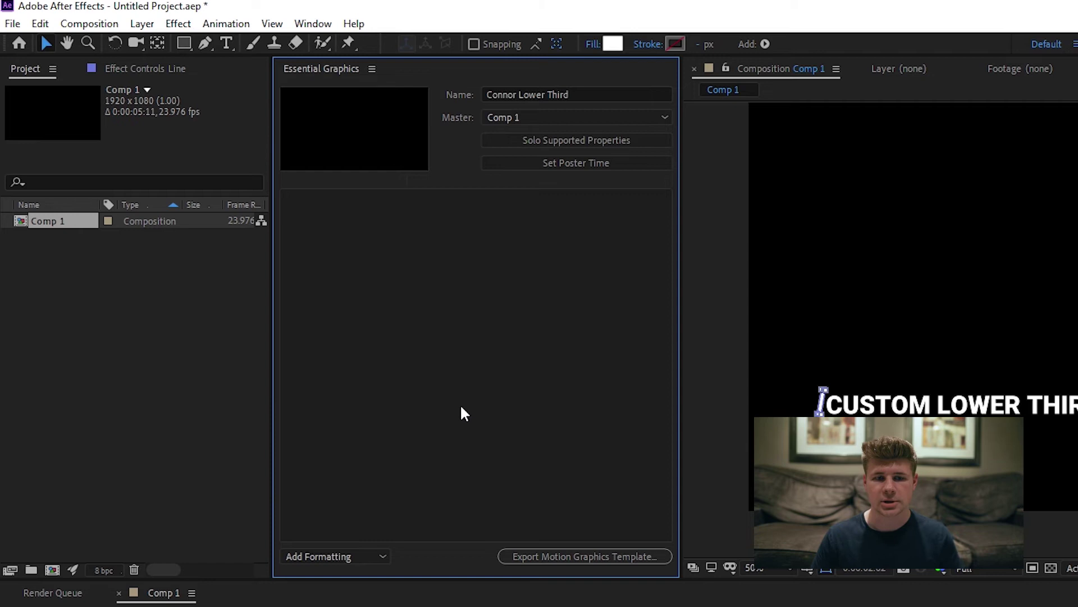
Step: Add a template group named Top Text
click(350, 556)
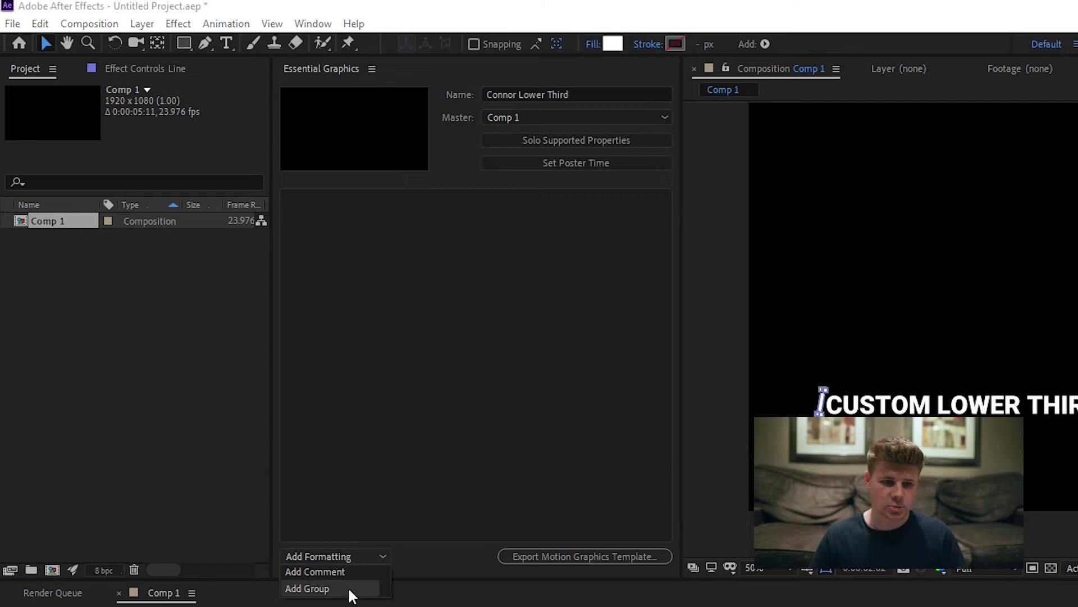
click(308, 588)
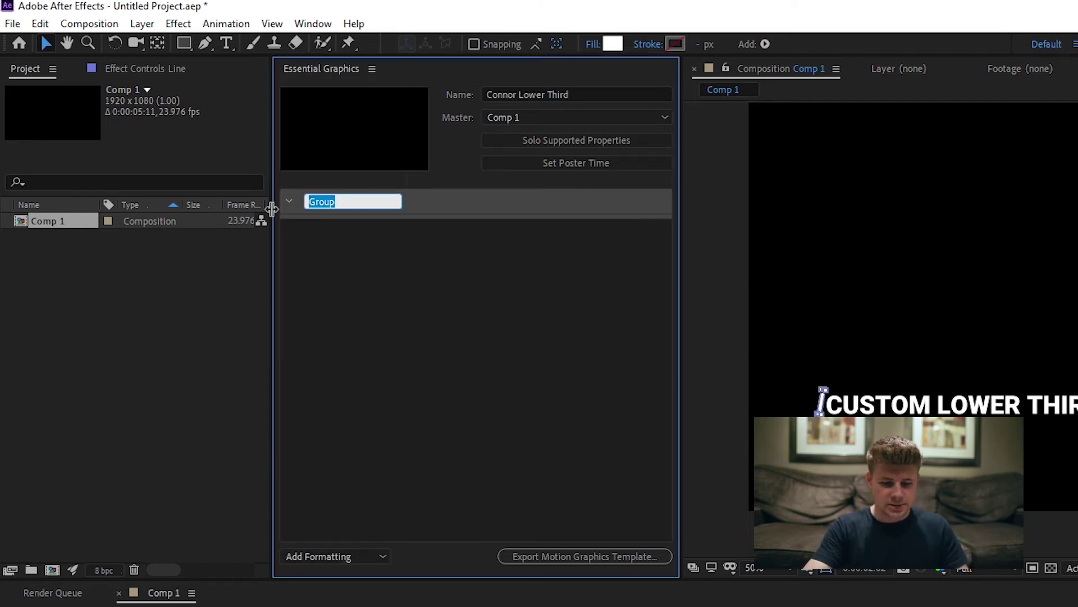
text(Top Text)
key(Return)
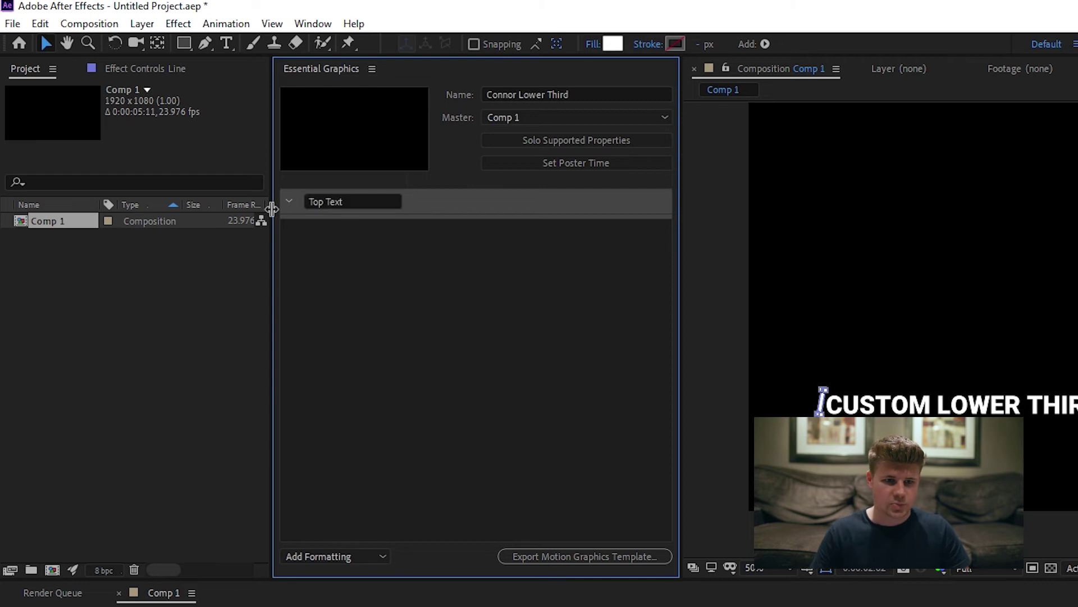
Step: Add a second group below it named Bottom Text
click(374, 557)
click(346, 587)
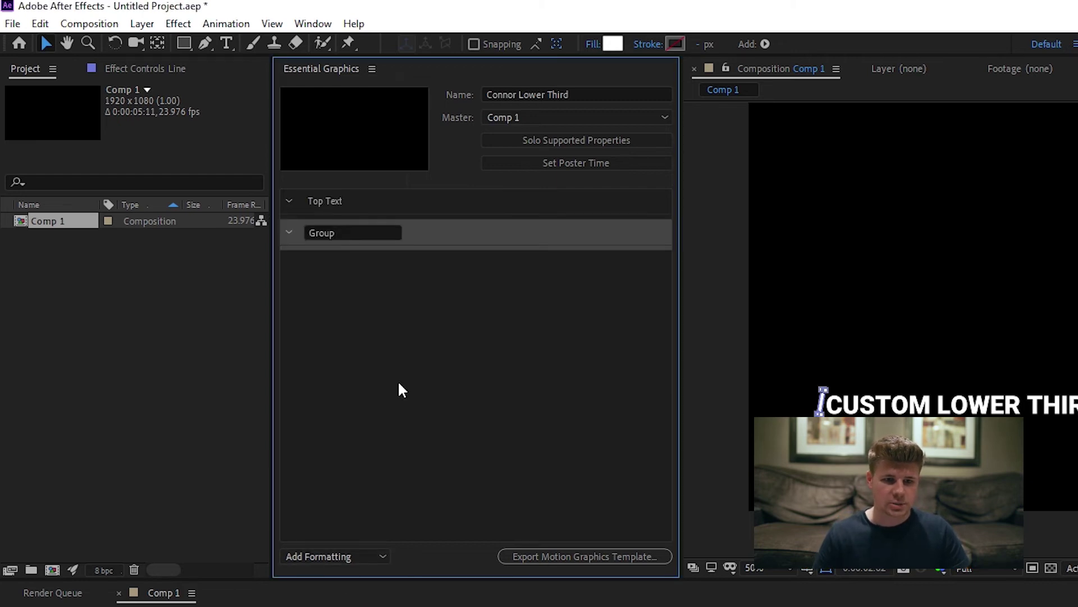
double_click(352, 233)
text(Bottom Text)
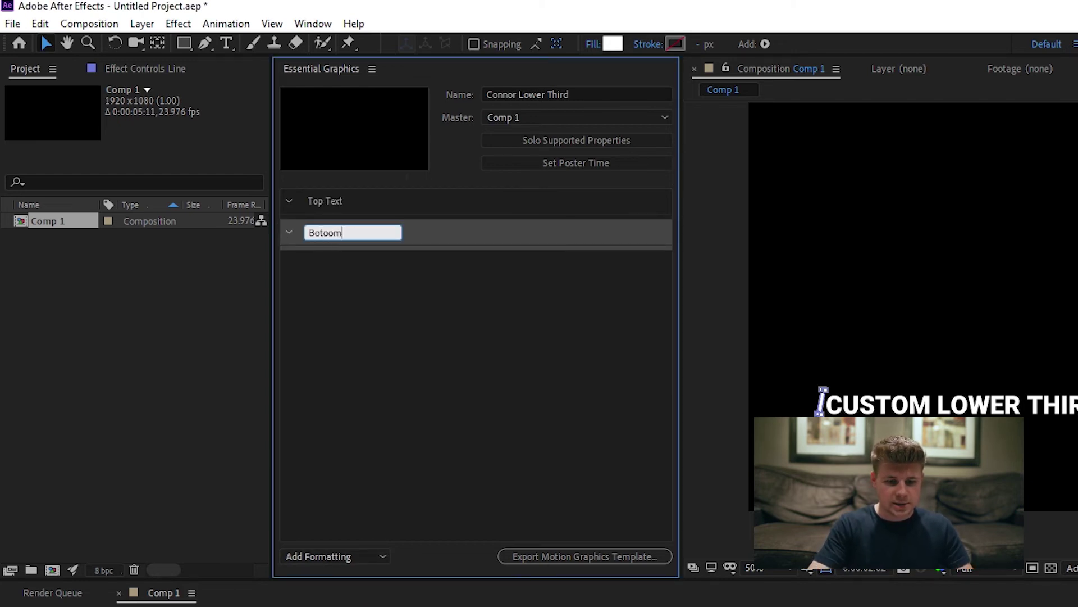
key(Return)
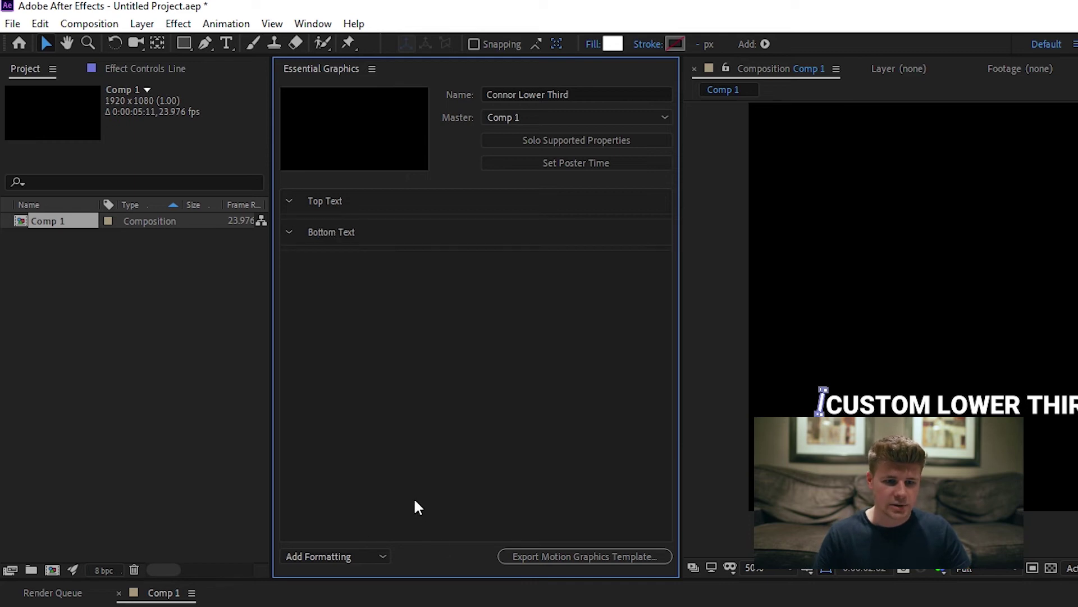
Step: Add a third group named Line, then select the Top Text group
click(353, 557)
click(337, 587)
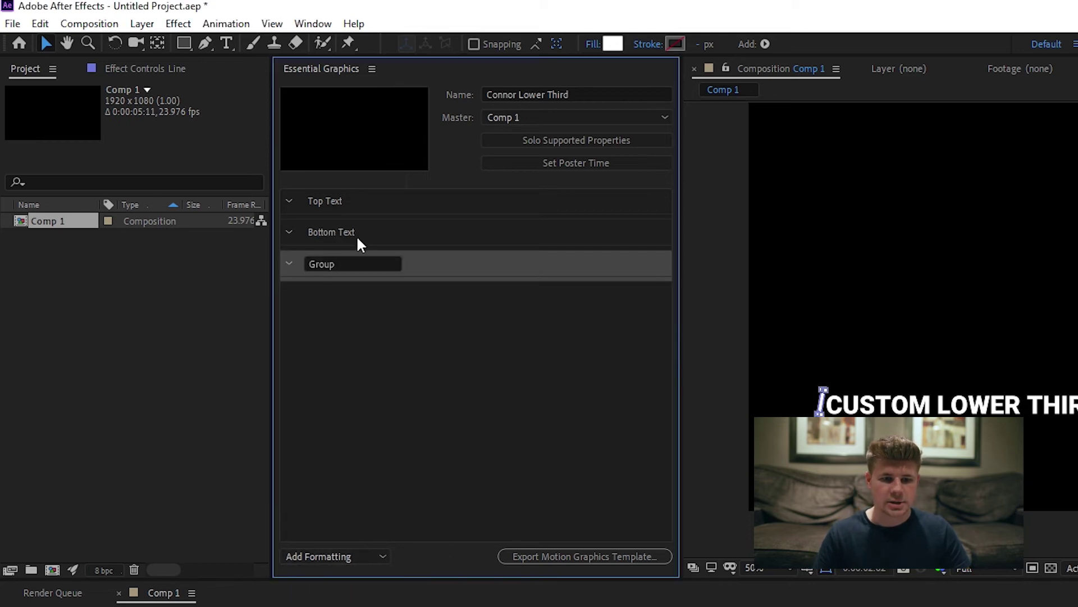
double_click(337, 264)
text(Line)
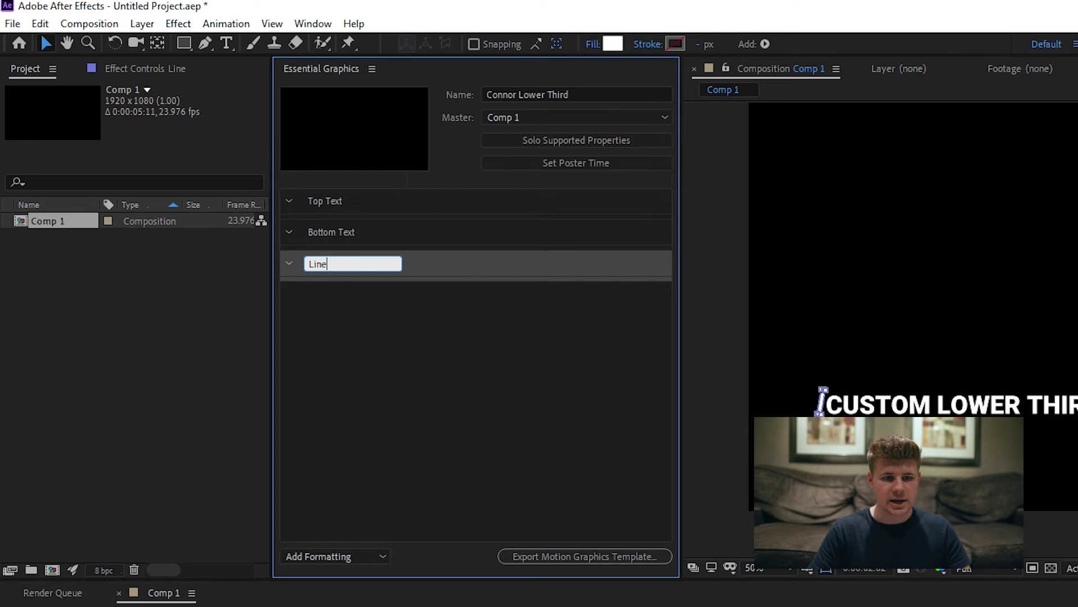
click(425, 359)
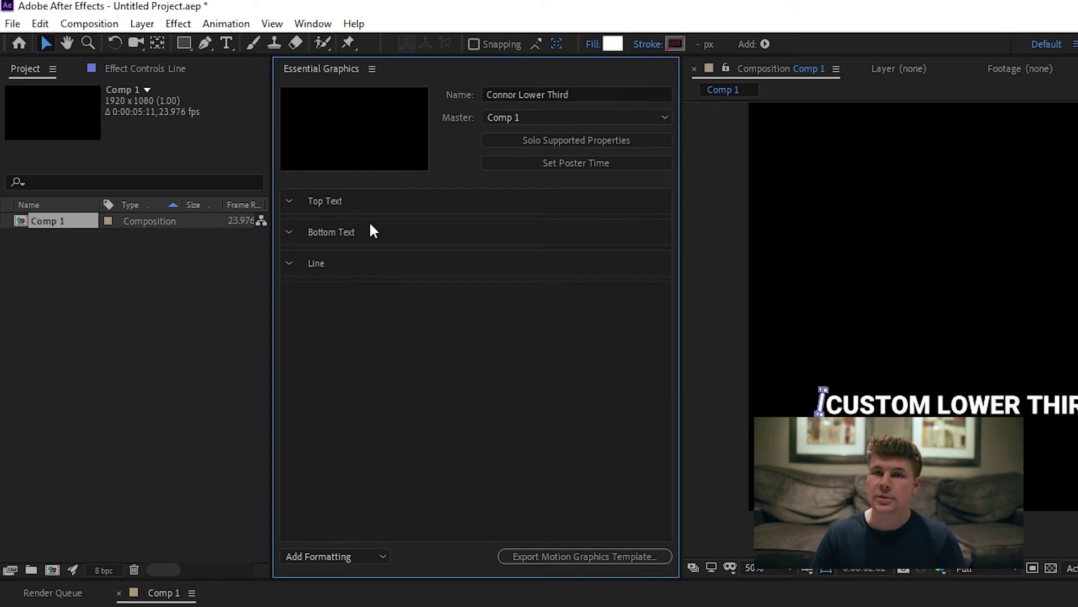
click(328, 202)
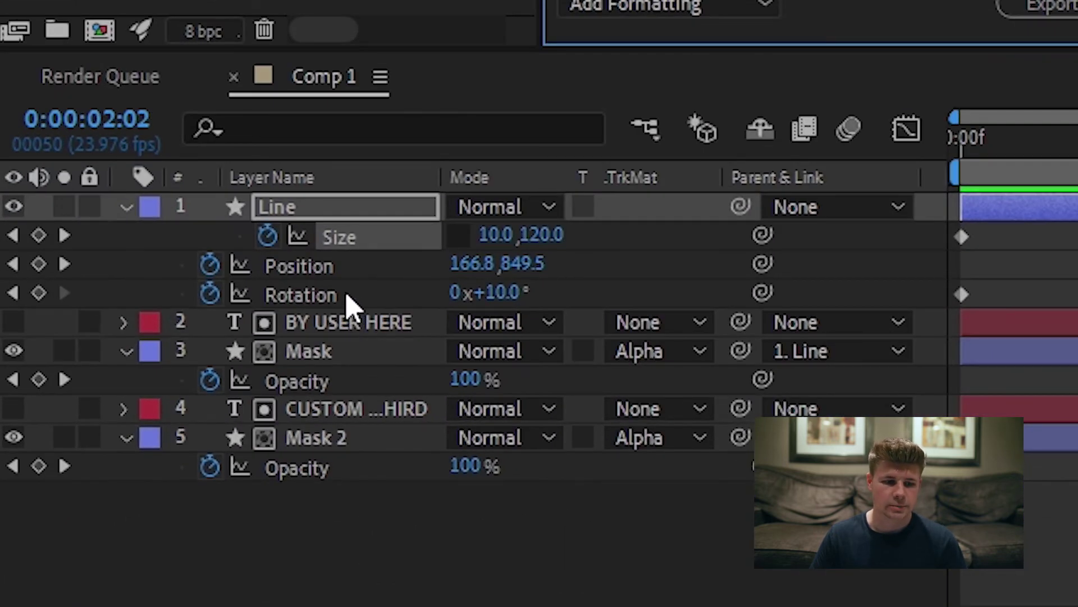
Step: Add BY USER HERE's Source Text to Bottom Text with custom font and font size enabled
click(124, 325)
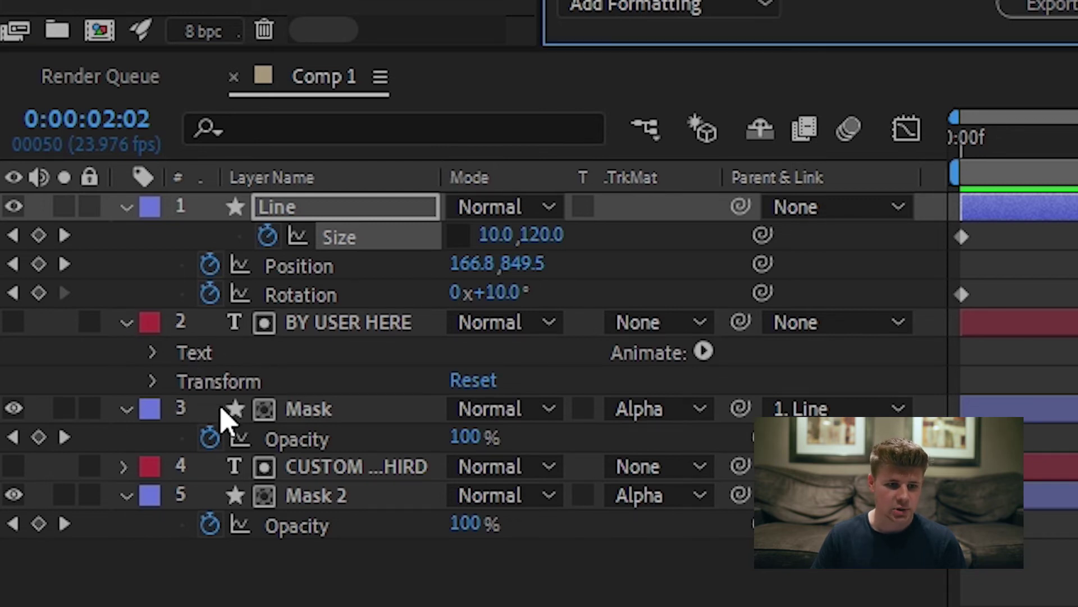
click(154, 353)
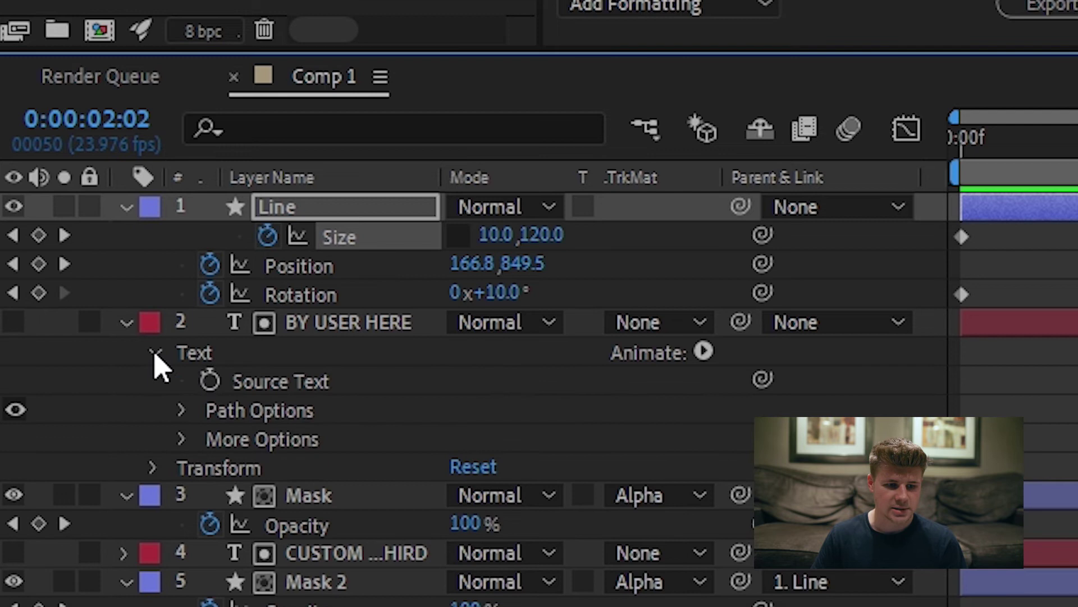
click(279, 384)
drag(279, 384, 216, 248)
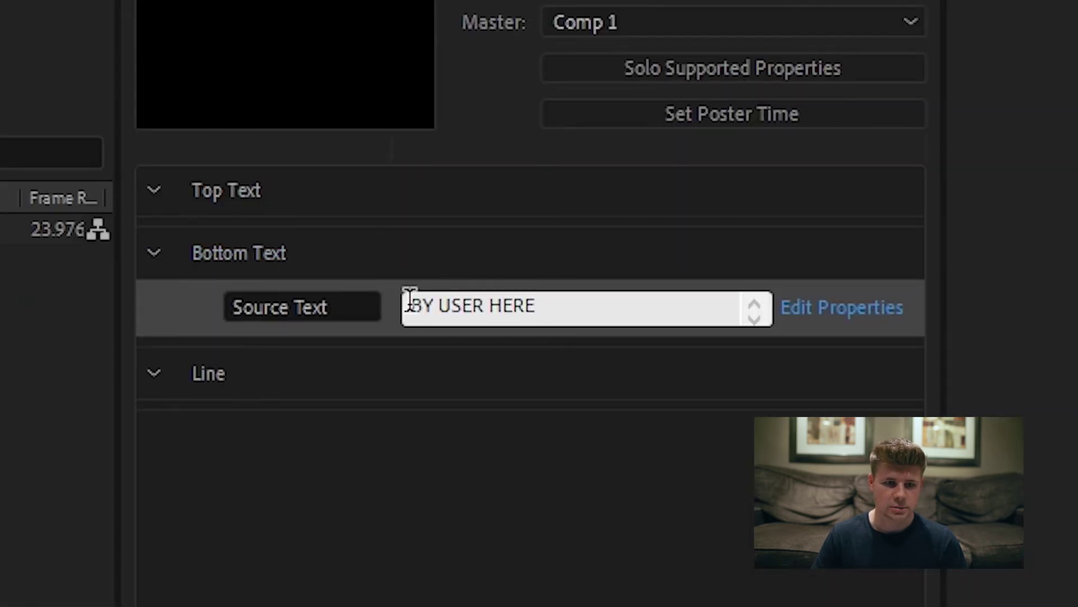
click(840, 310)
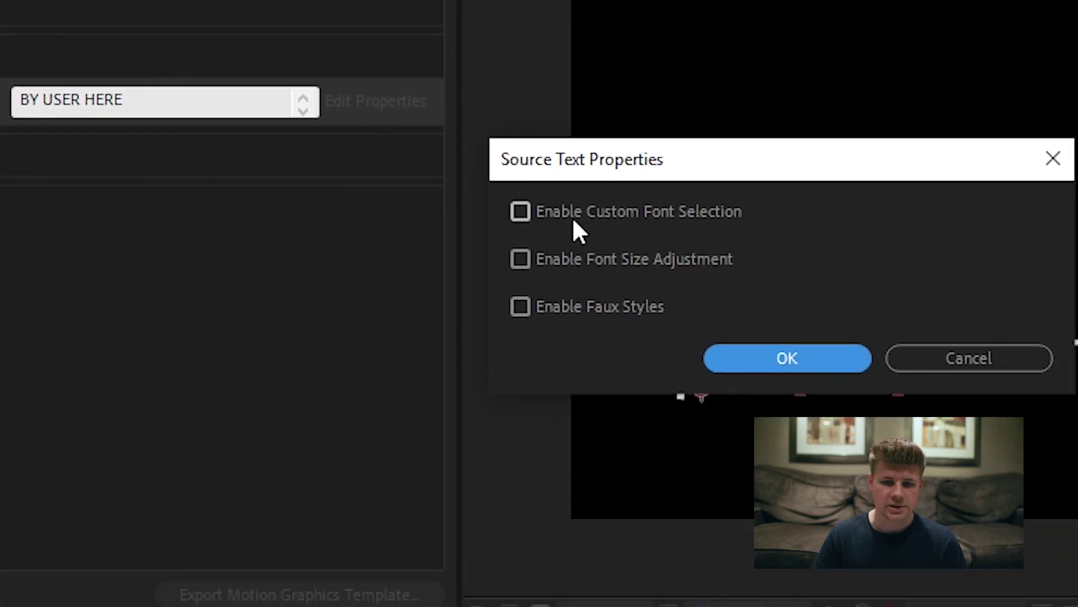
click(572, 216)
click(564, 257)
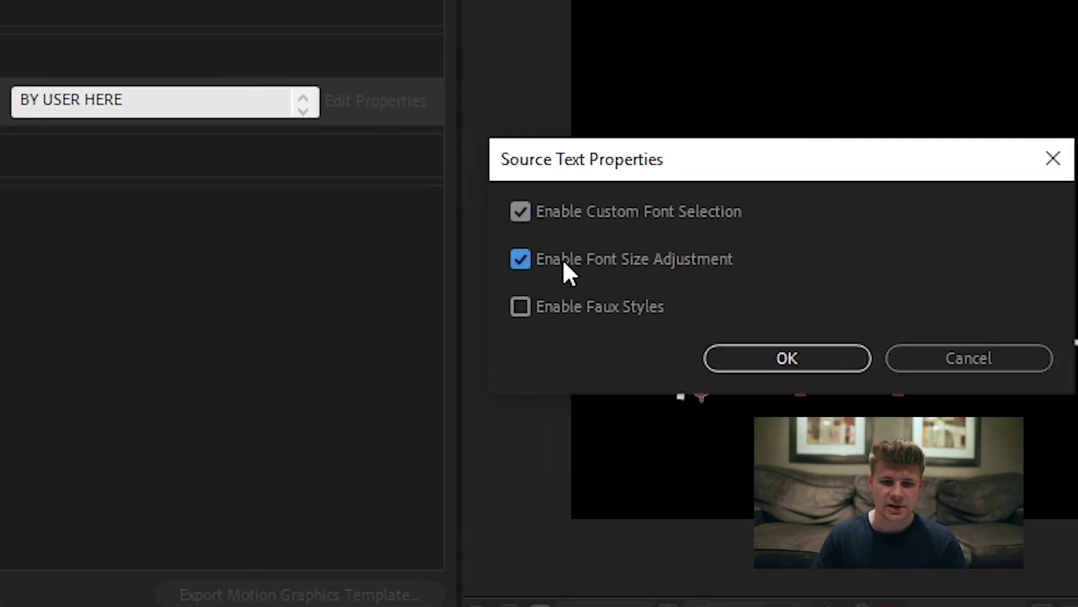
click(827, 359)
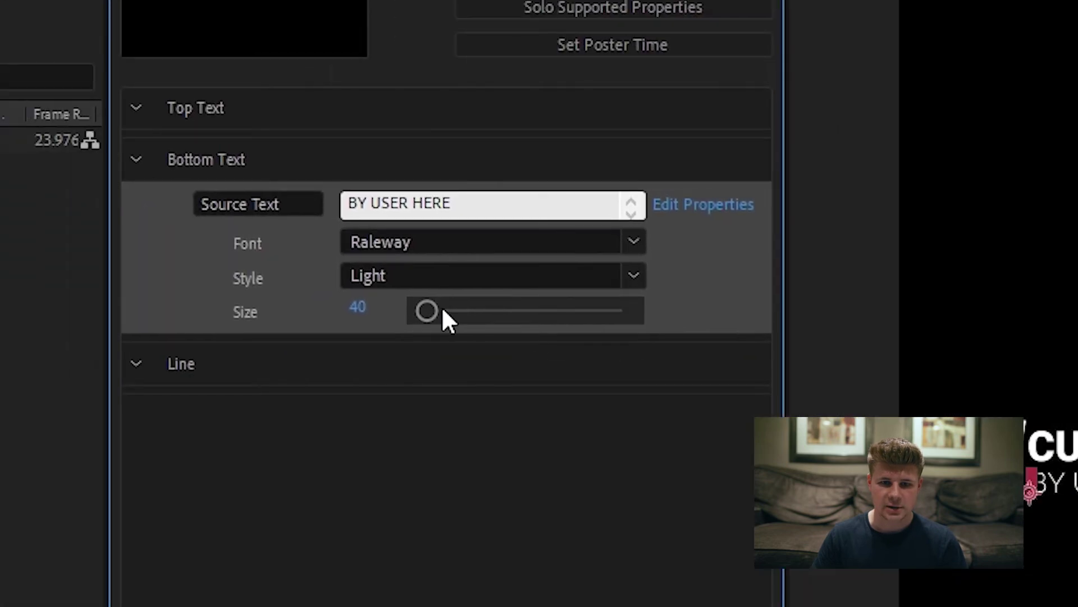
Step: Set the bottom text size to 40
drag(314, 270, 323, 273)
drag(442, 316, 431, 320)
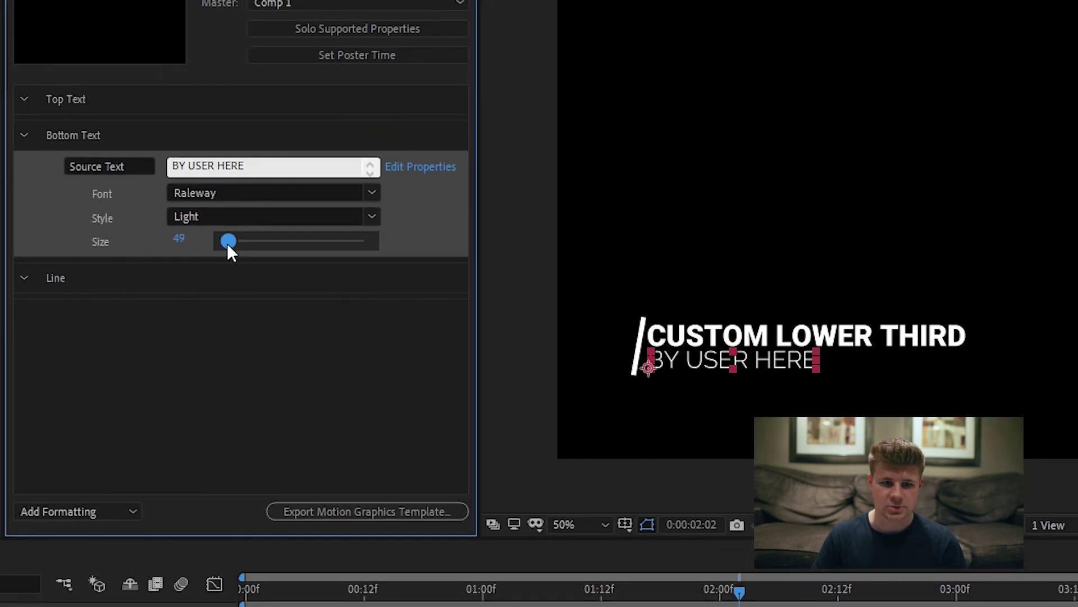
click(180, 238)
text(40)
key(Return)
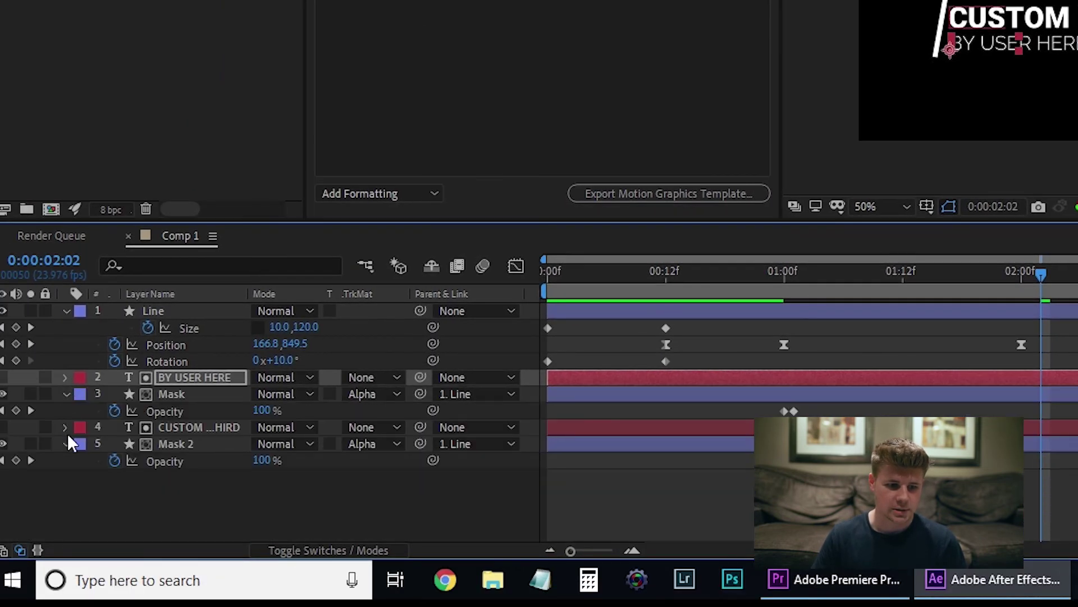
Step: Add CUSTOM LOWER THIRD's Source Text to Top Text with editable font and size, then collapse the groups
click(63, 427)
click(81, 445)
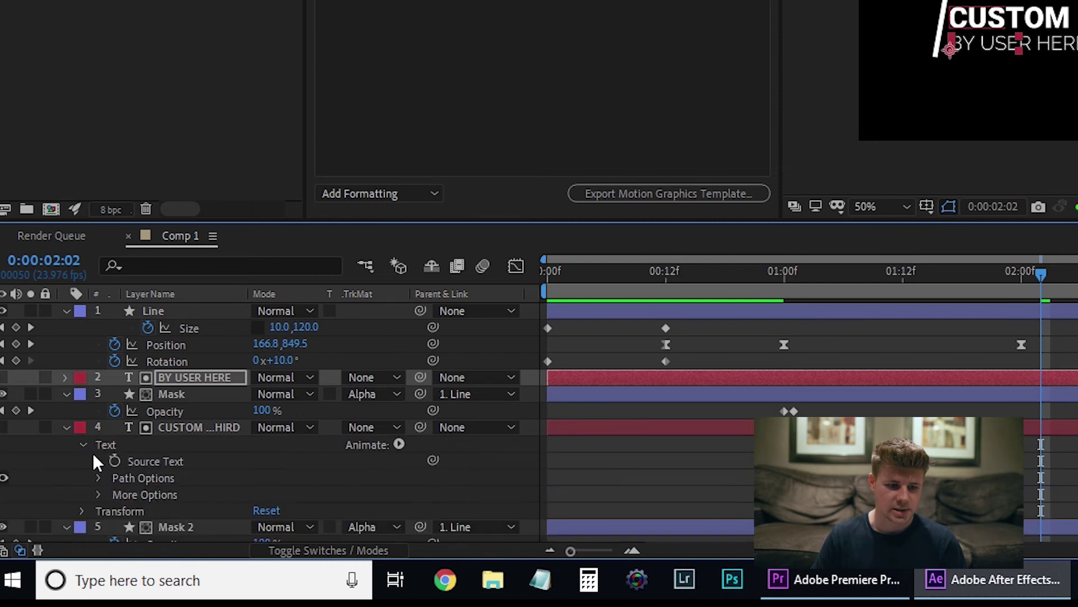
drag(148, 461, 392, 146)
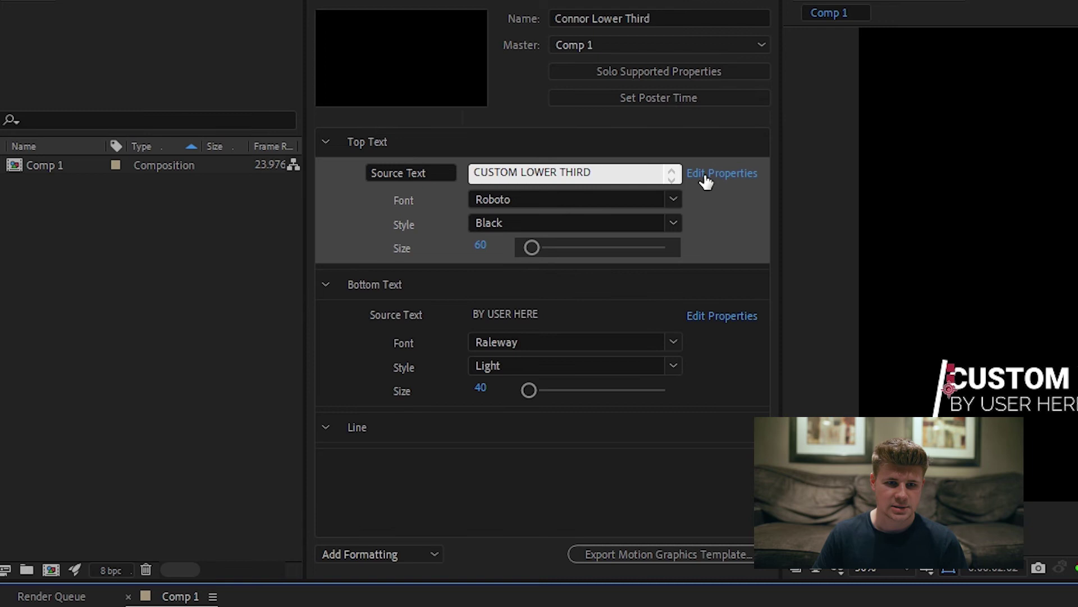
click(713, 173)
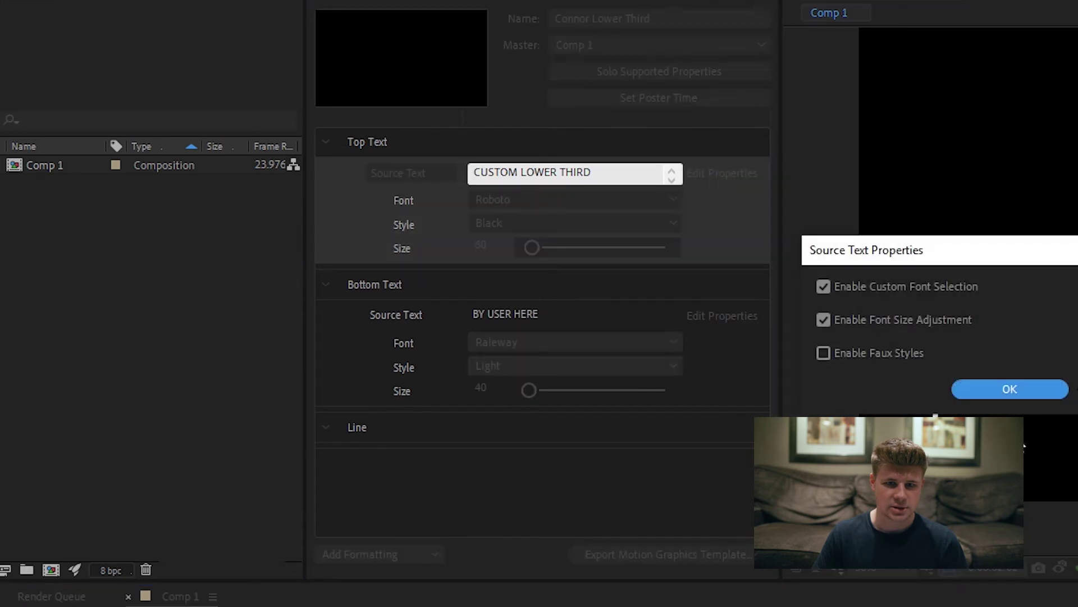
click(1009, 390)
click(324, 144)
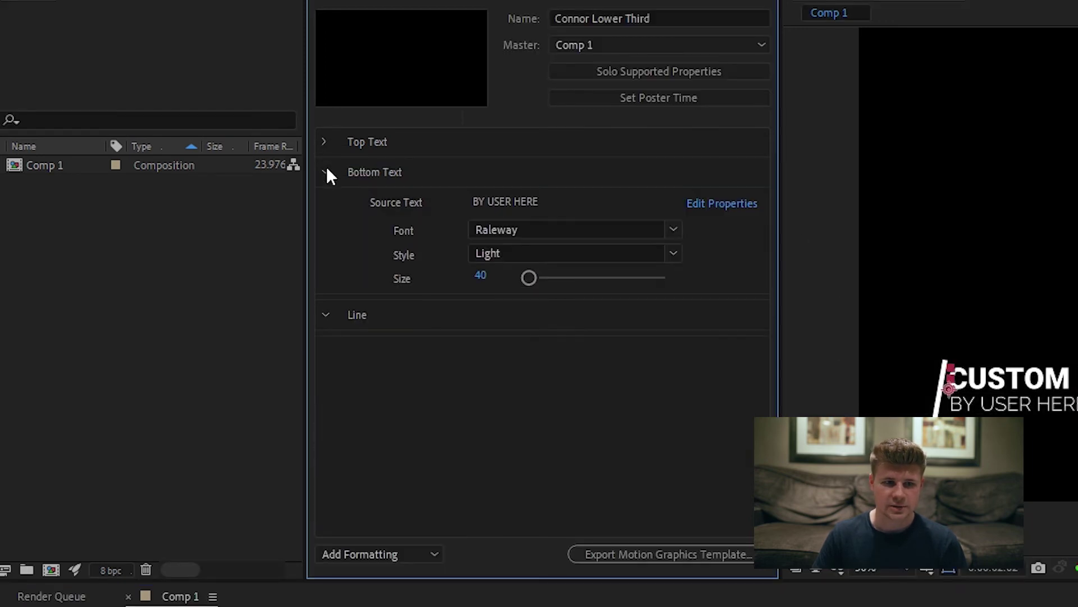
click(326, 173)
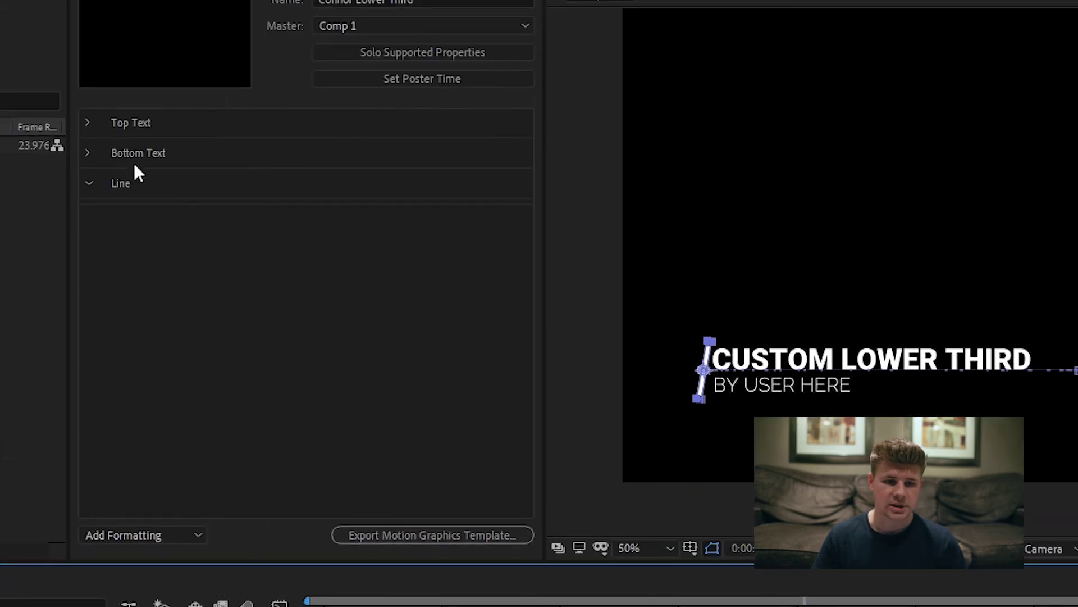
Step: Try a top text size of 151, and add the Line layer's Scale to the Line group at 100%
click(97, 122)
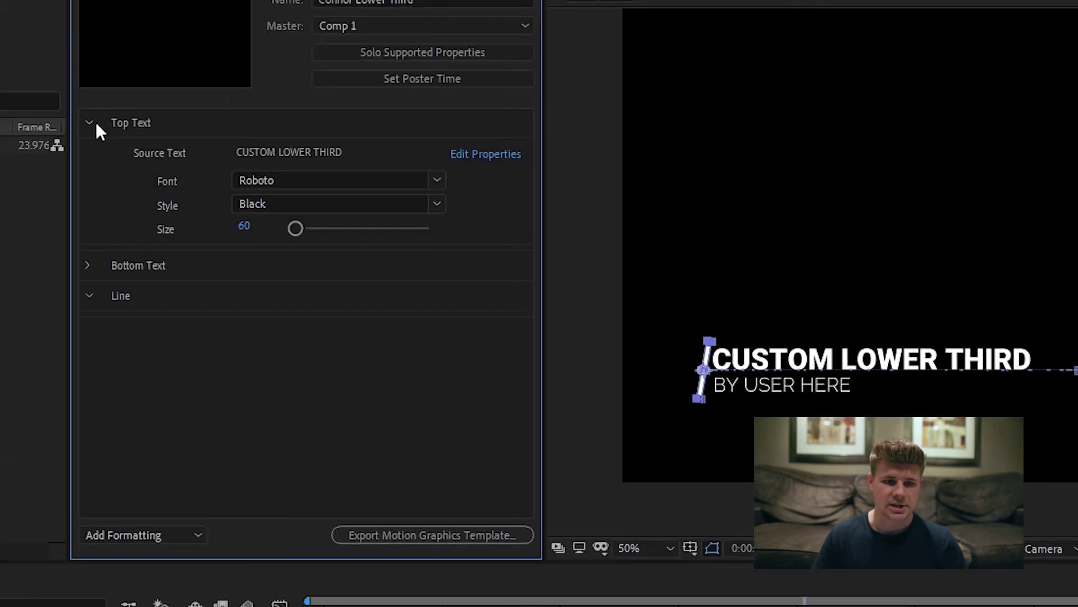
click(294, 228)
drag(294, 227, 305, 228)
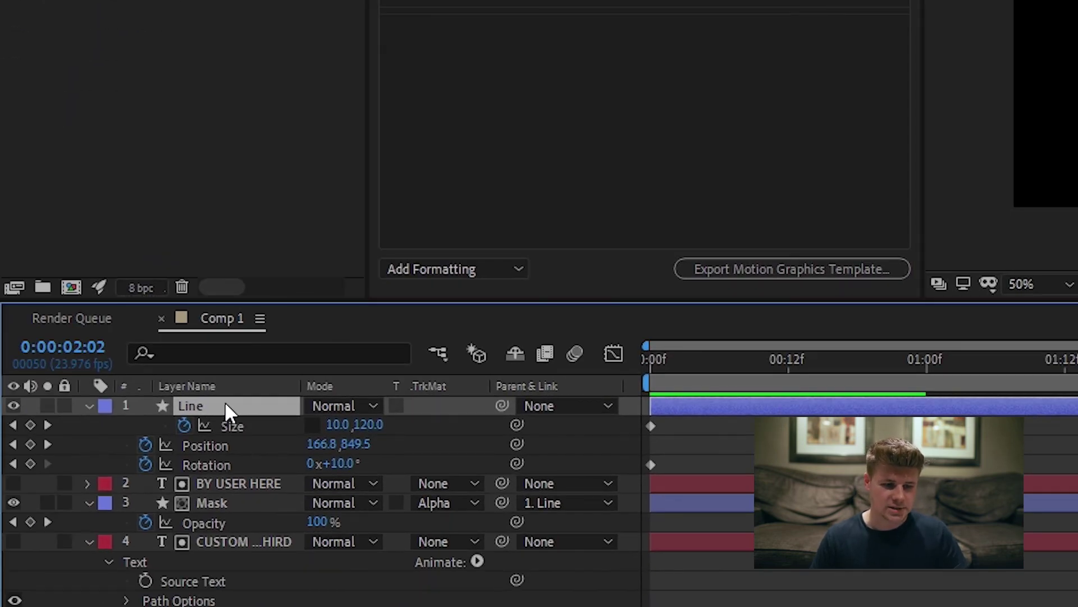
key(shift+s)
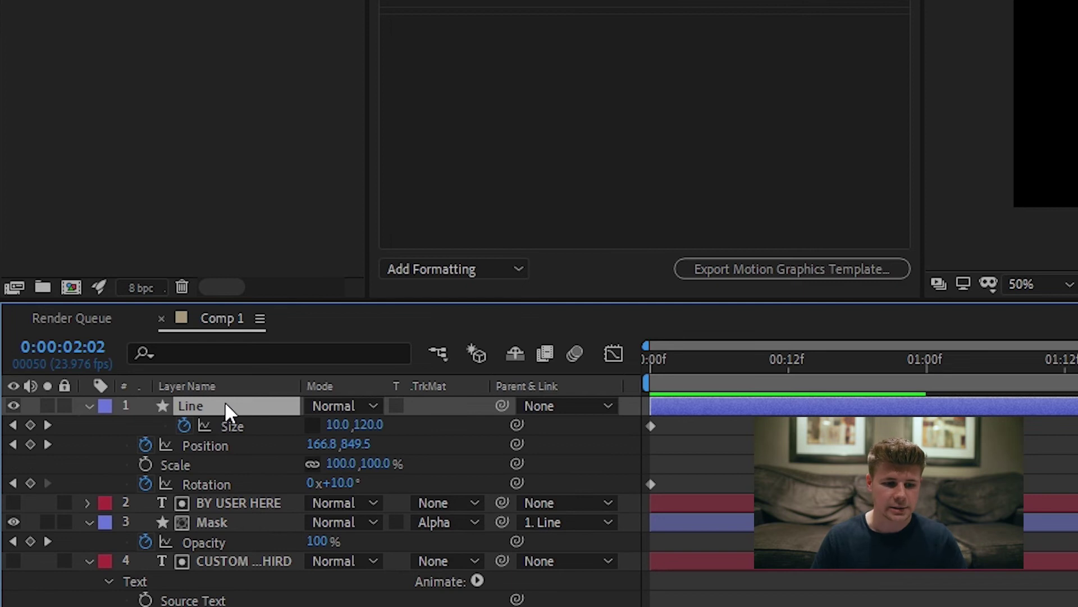
drag(176, 466, 466, 21)
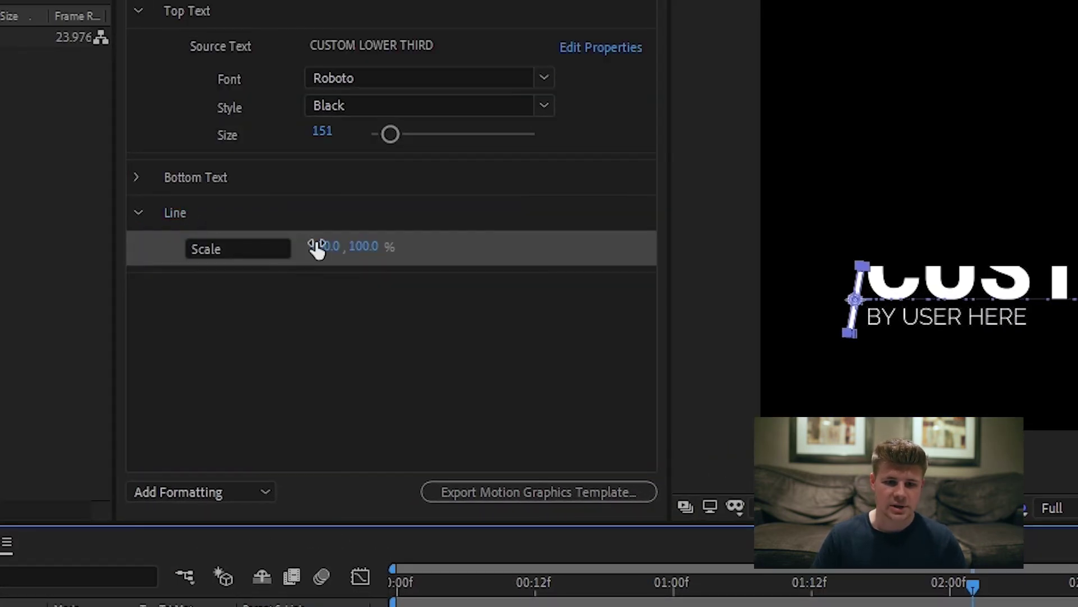
drag(313, 245, 465, 242)
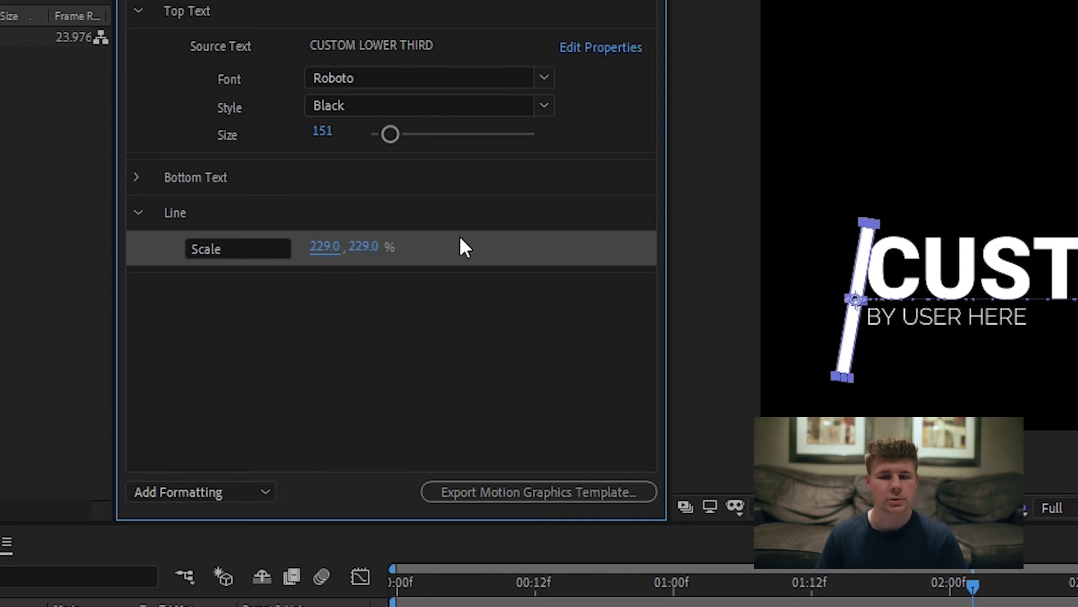
click(323, 247)
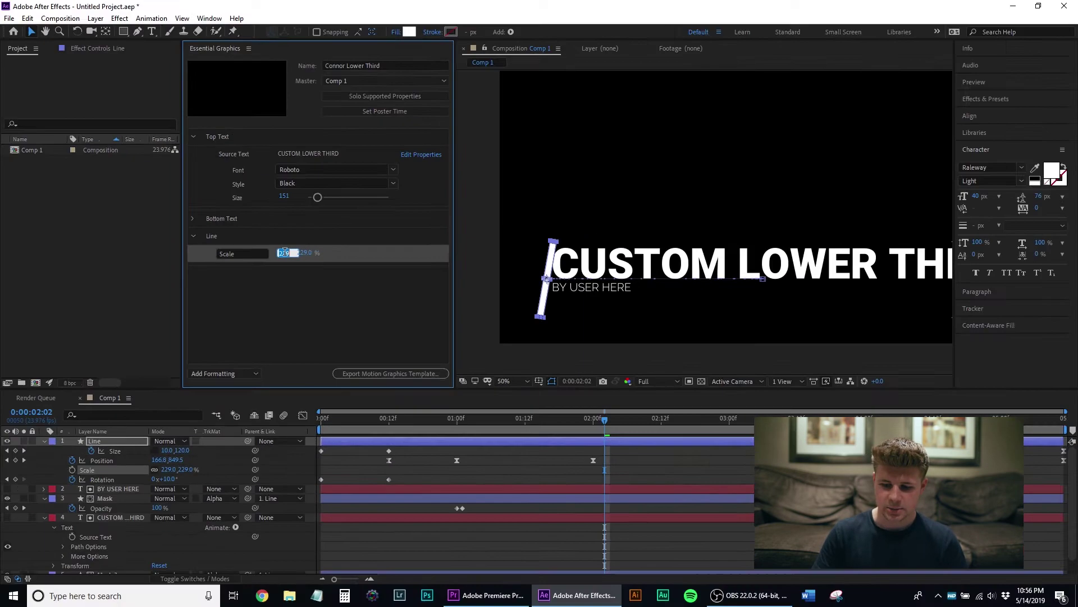
text(100)
key(Return)
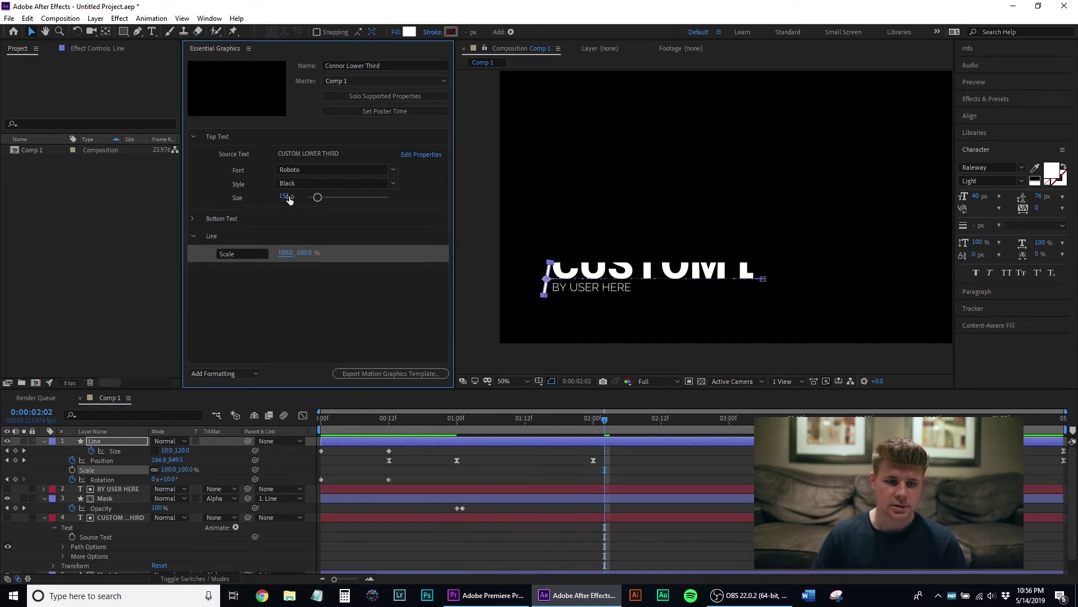
Step: Reset the top text size to 60, collapse the groups, and preview from the start to 0:00:02:14
click(288, 196)
text(60)
key(Return)
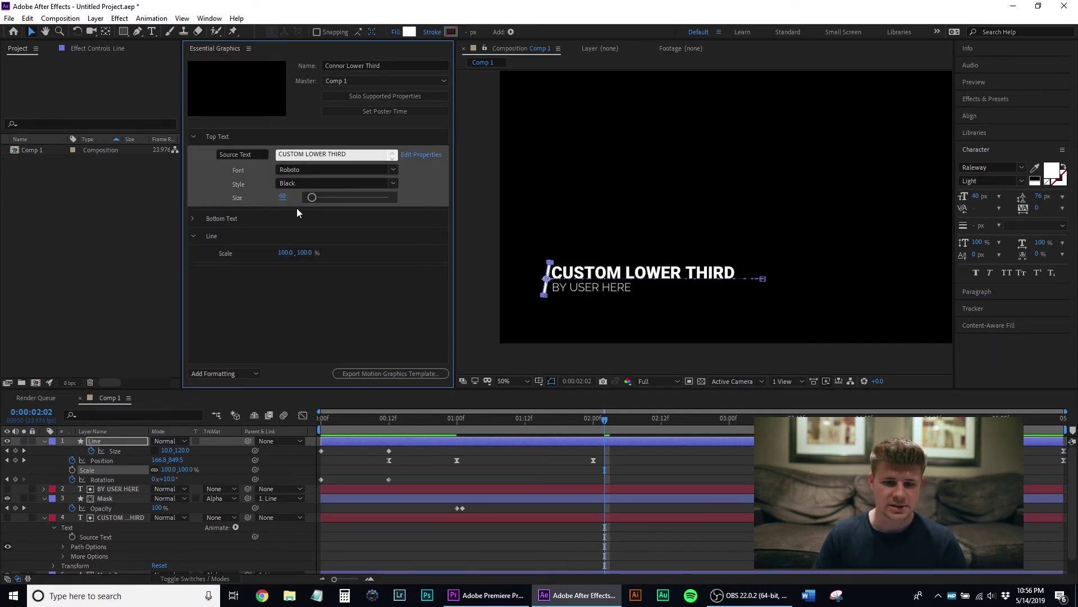
drag(385, 422, 245, 421)
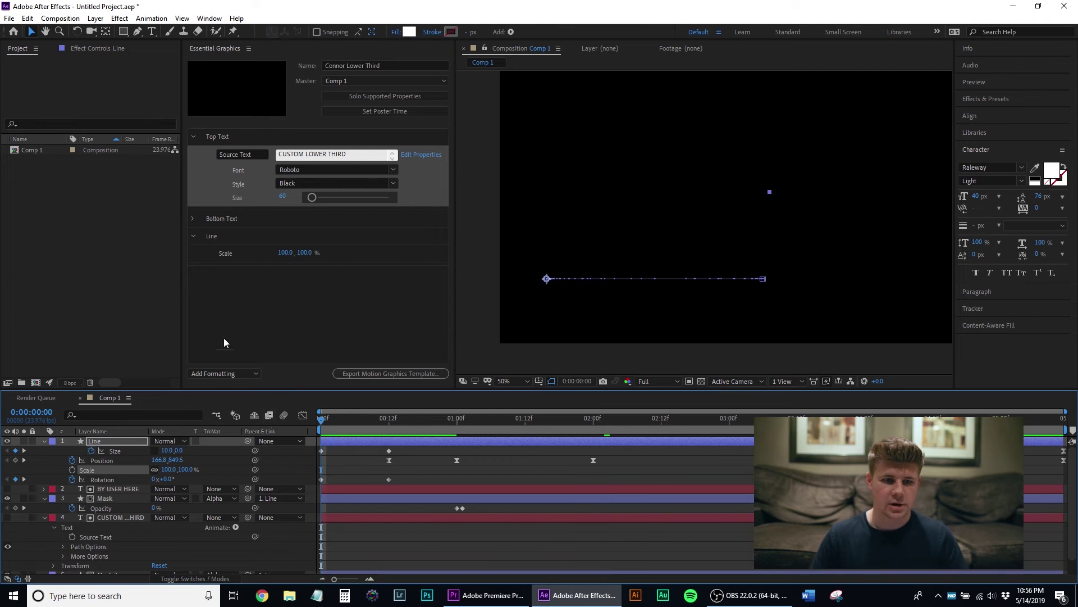
click(193, 138)
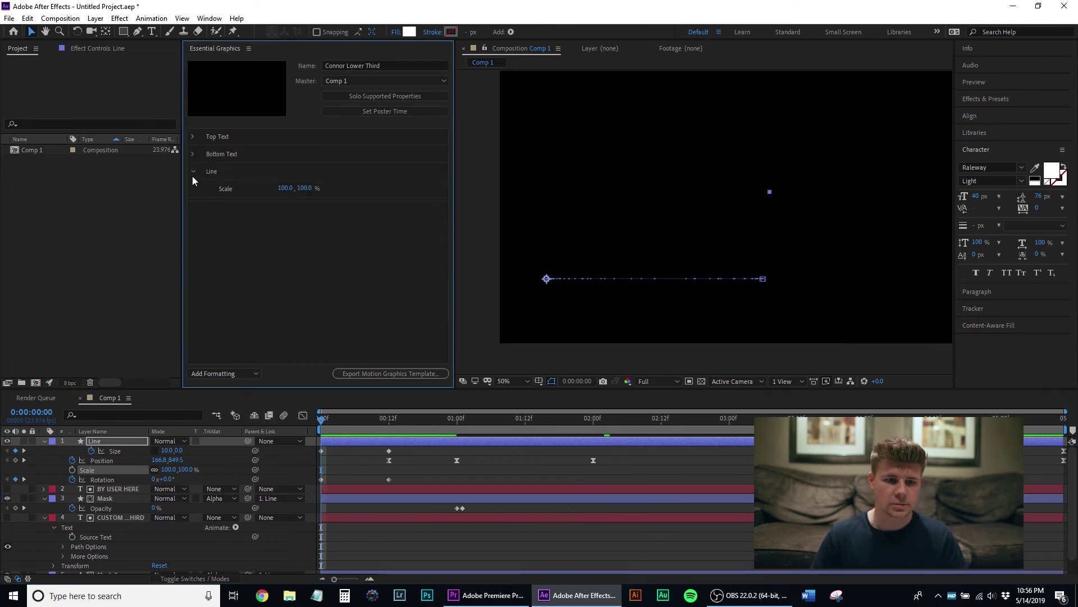
click(193, 172)
key(space)
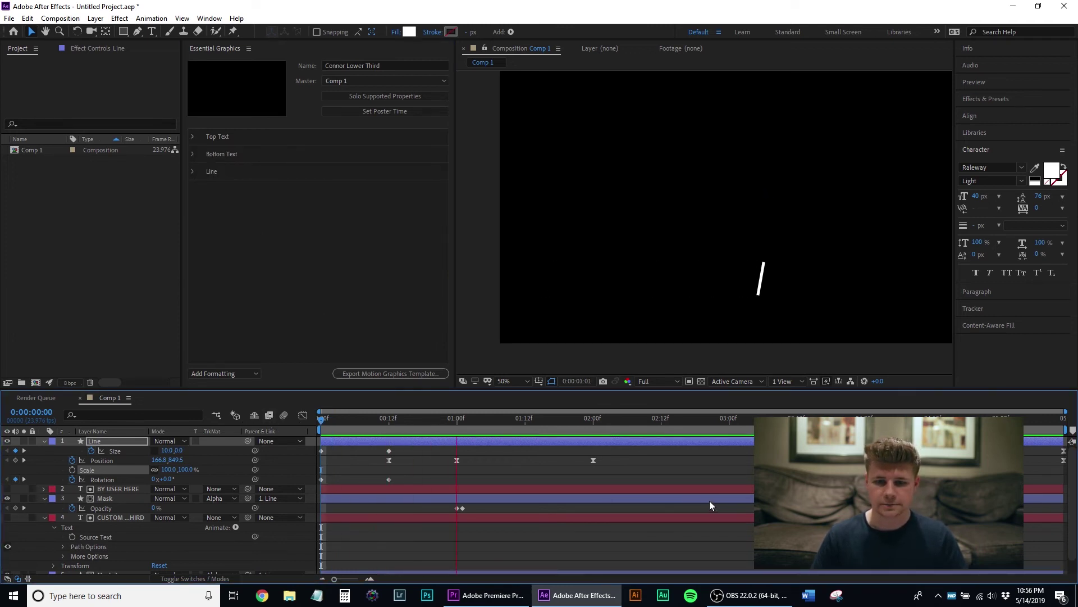
key(space)
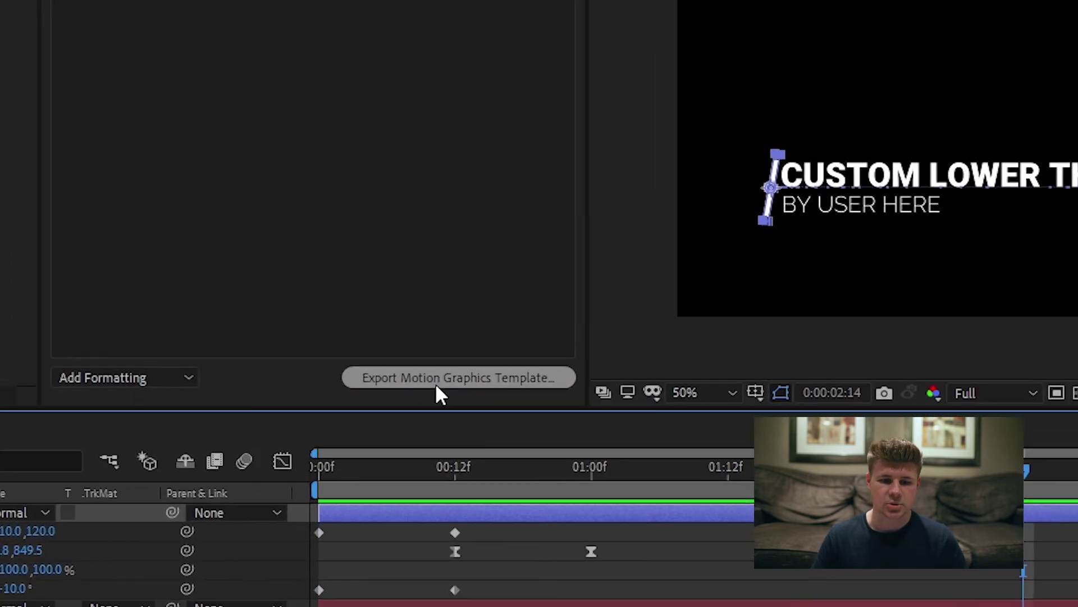
Step: Save the project and export the Motion Graphics Template to the Local Templates Folder
click(437, 386)
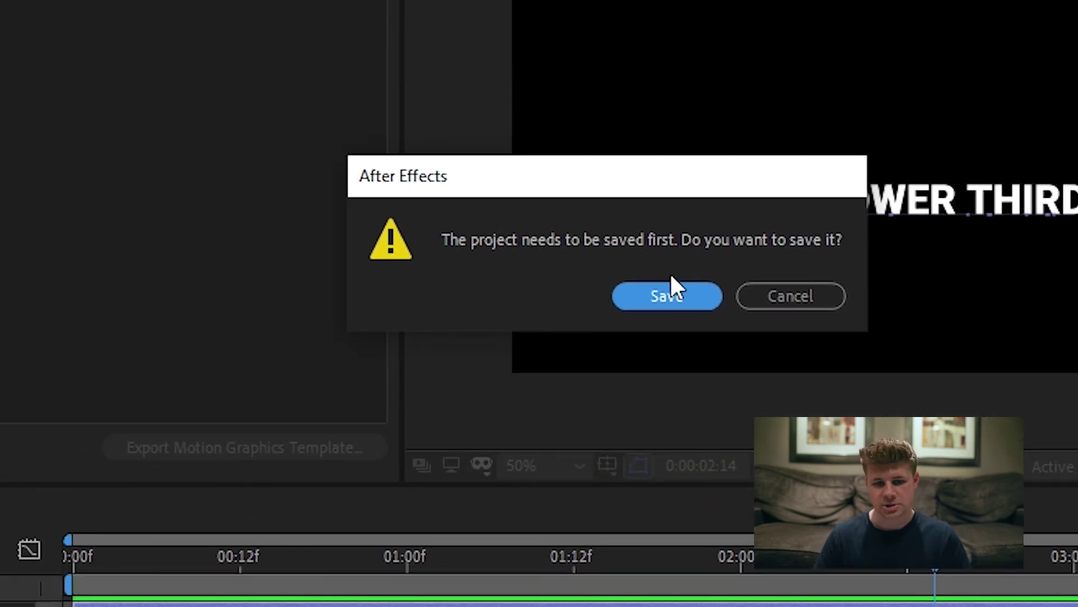
click(672, 298)
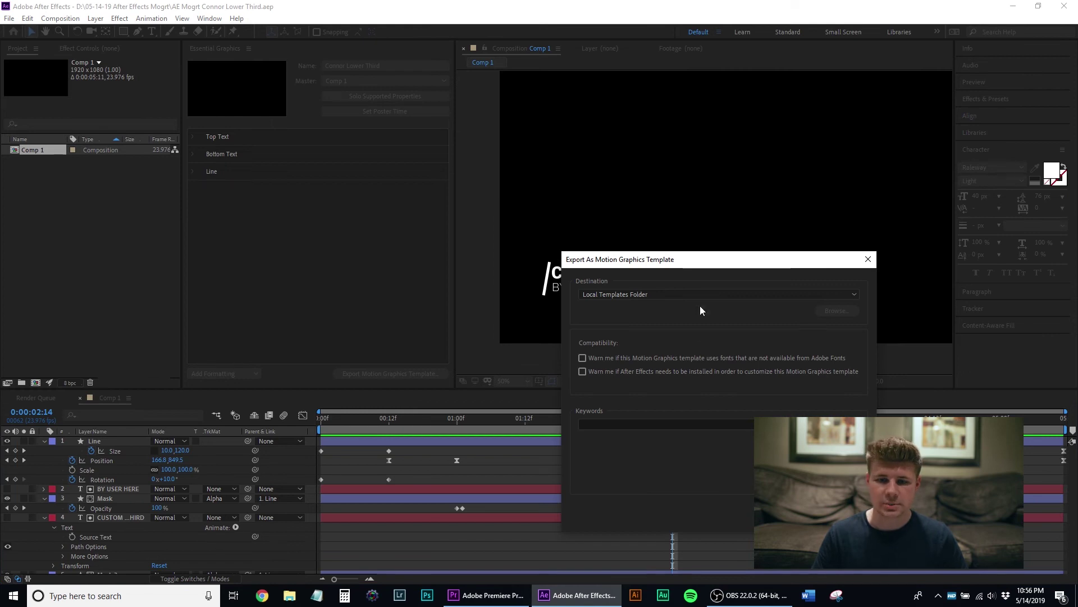
drag(681, 264, 628, 178)
click(608, 207)
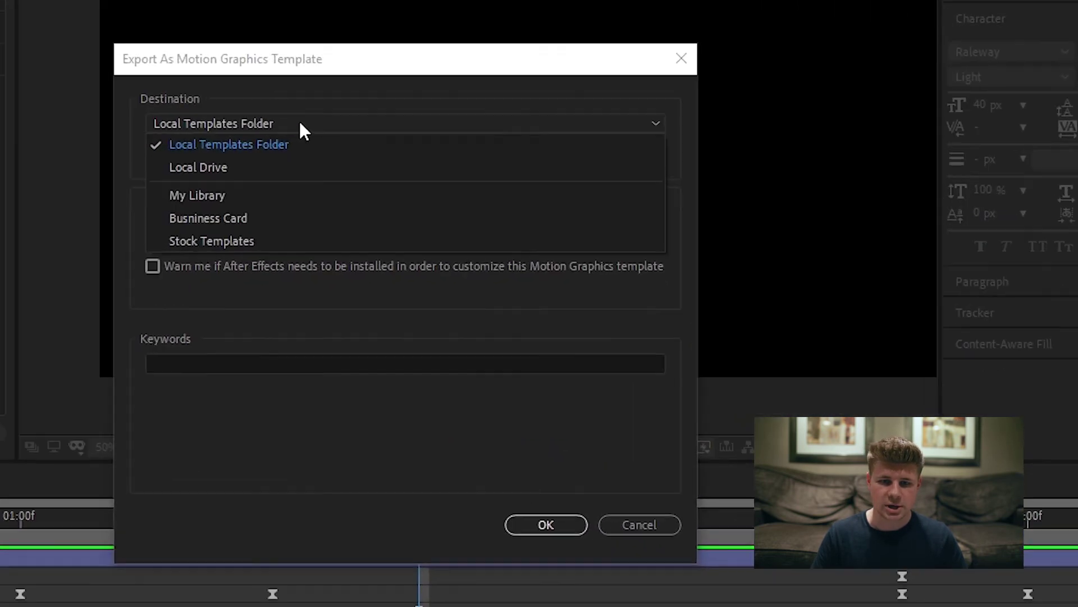
click(285, 124)
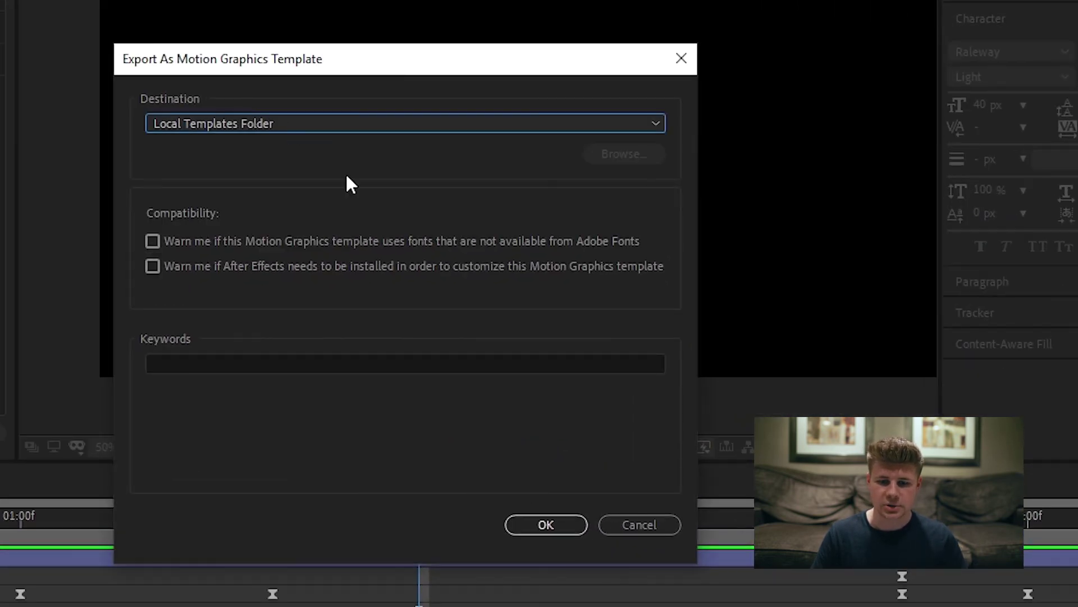
click(545, 525)
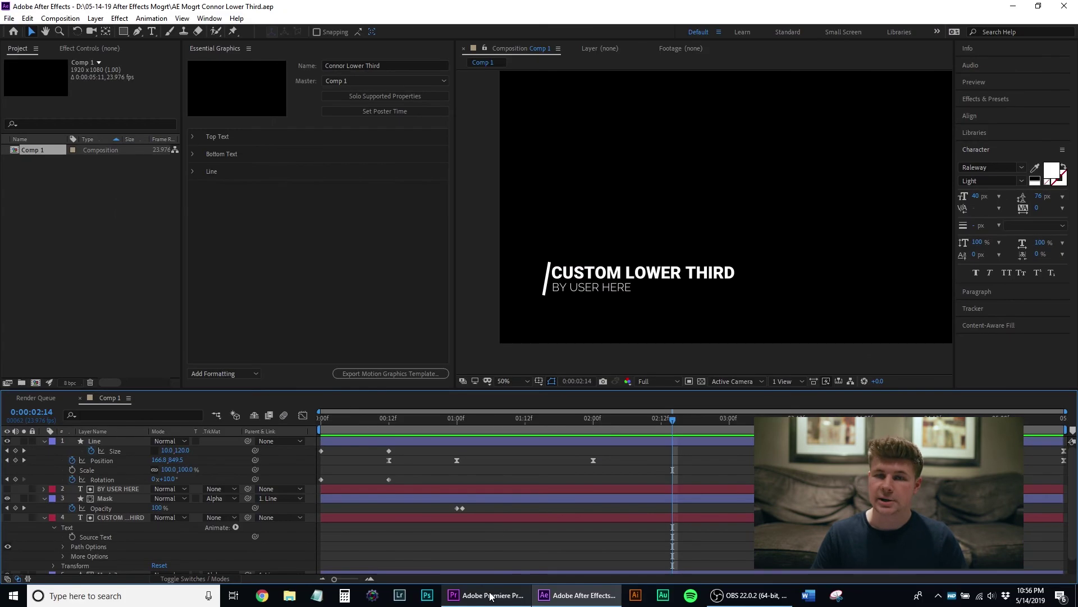
Step: In Premiere Pro's Graphics workspace, search Essential Graphics Browse for the new lower-third template
click(490, 597)
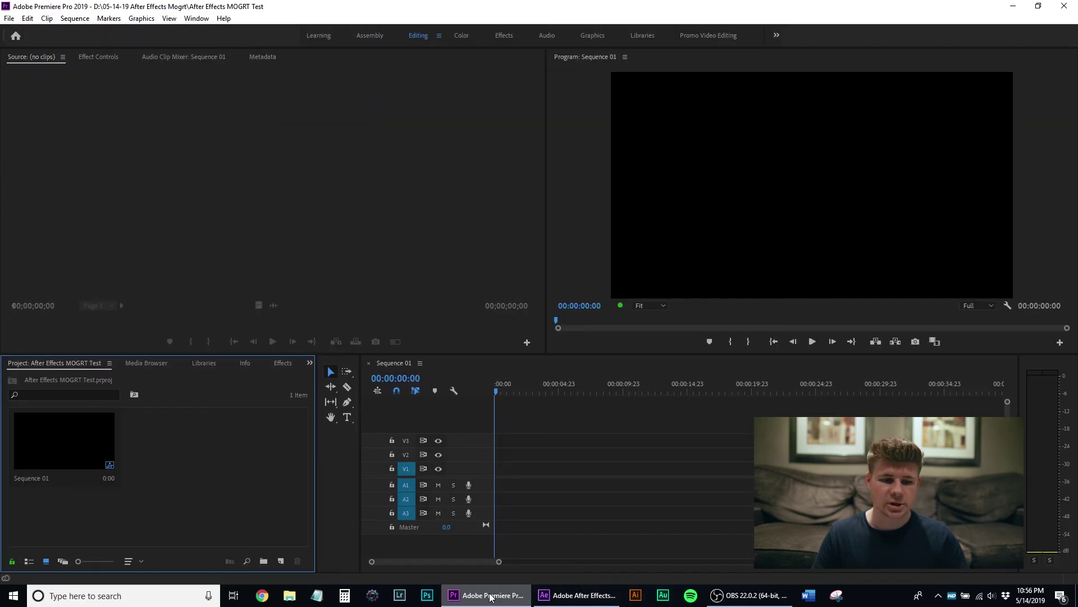
click(590, 38)
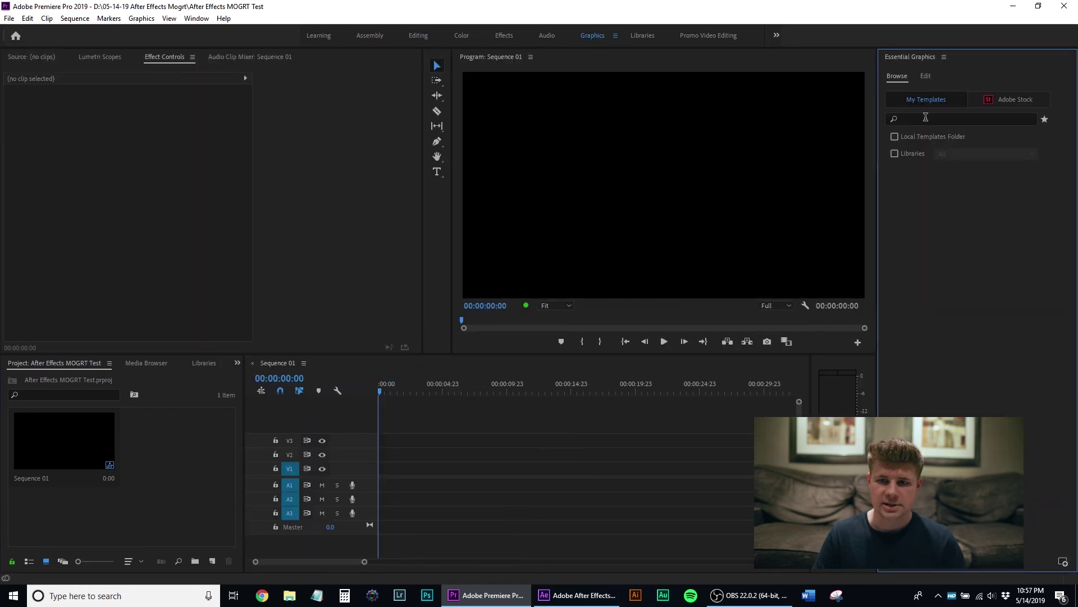
click(925, 117)
text(connor)
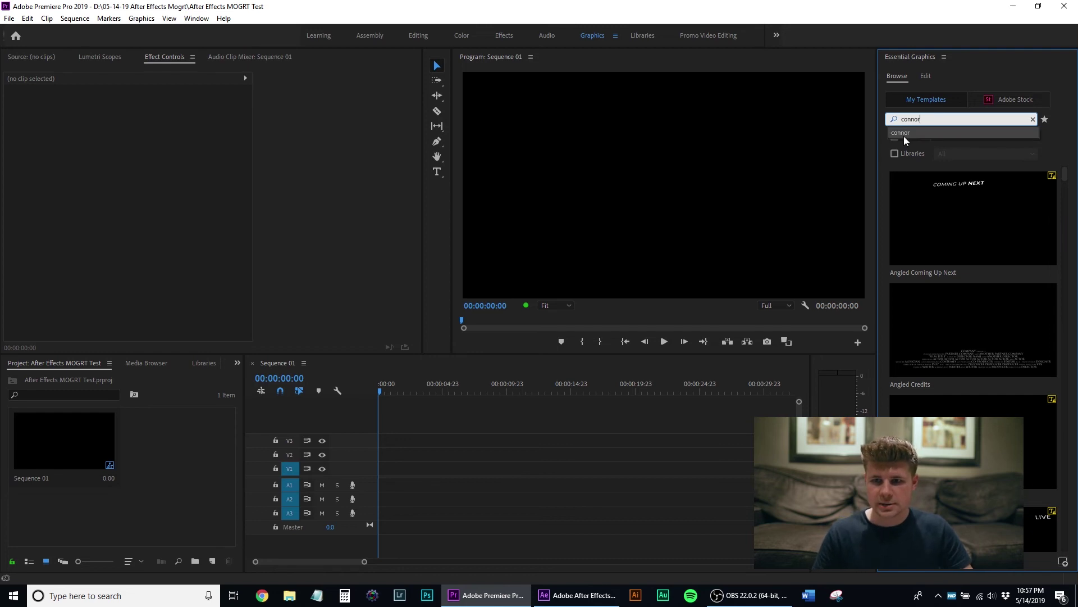
click(904, 135)
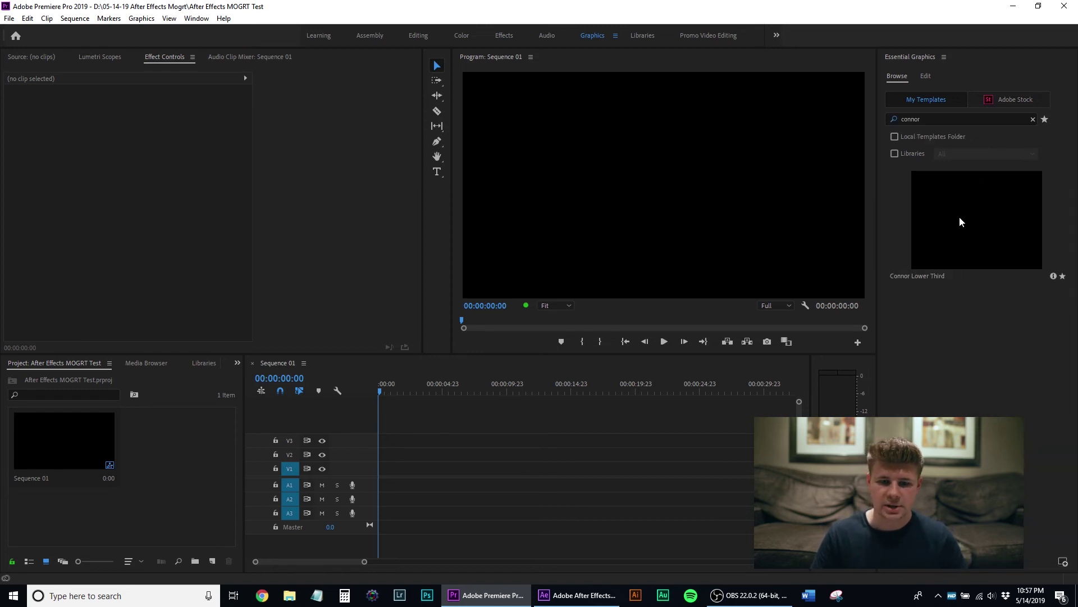
Step: Place the lower-third template on V1 of Sequence 01 and play it back
drag(962, 218, 382, 470)
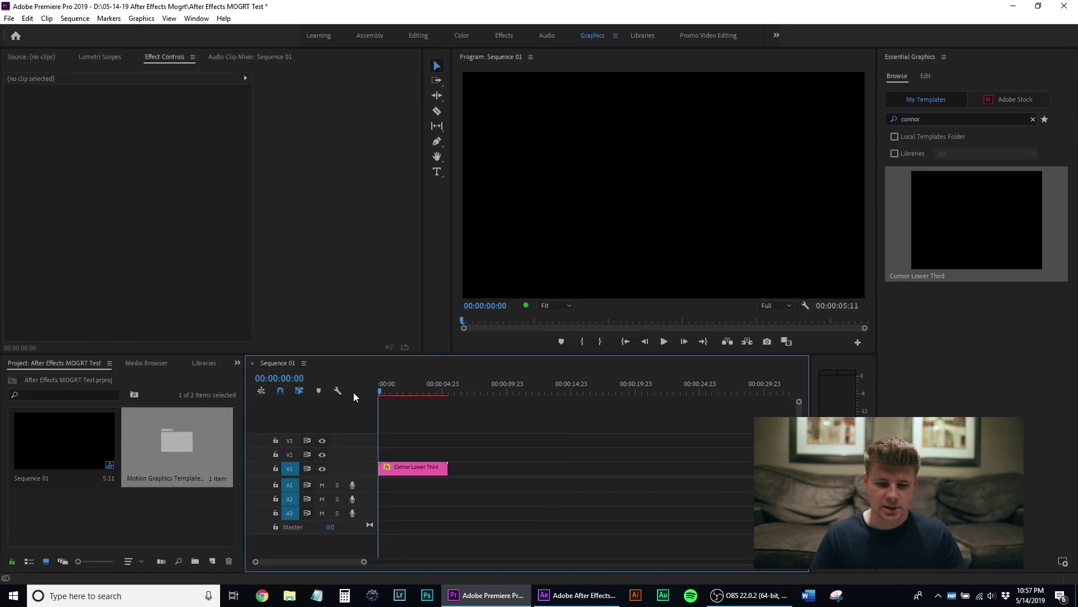
key(space)
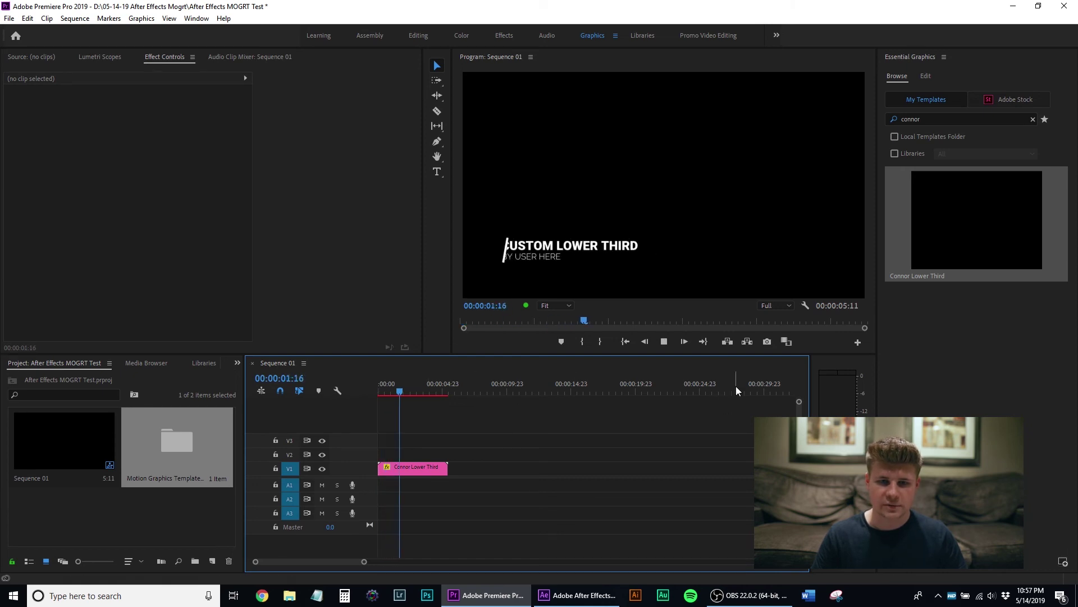
key(space)
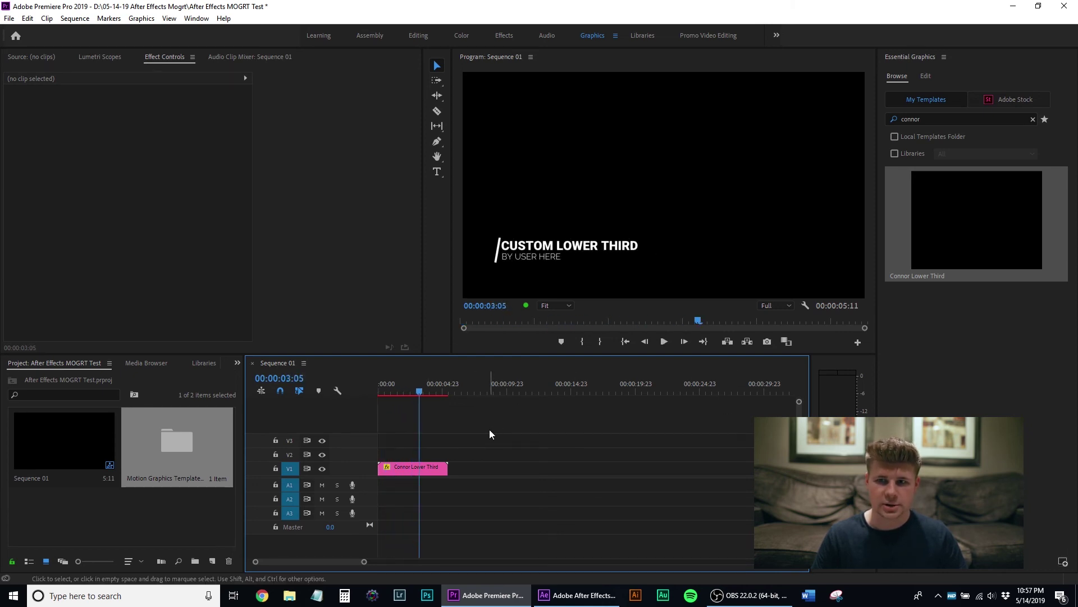
Step: Change the lower third's Top Text to "fully edit"
click(417, 468)
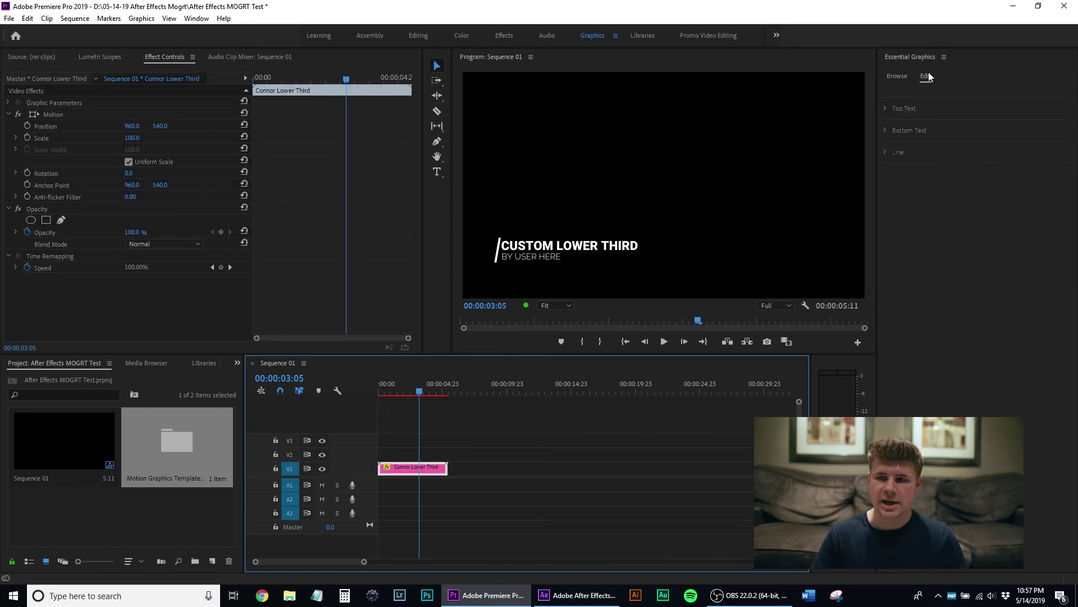
click(885, 107)
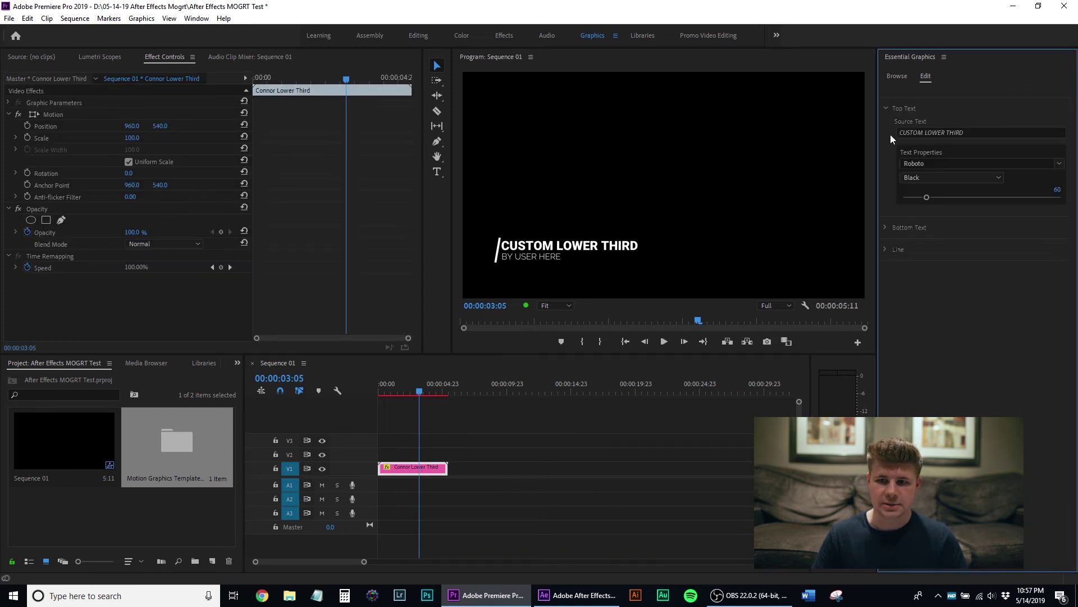
click(960, 134)
text(fu)
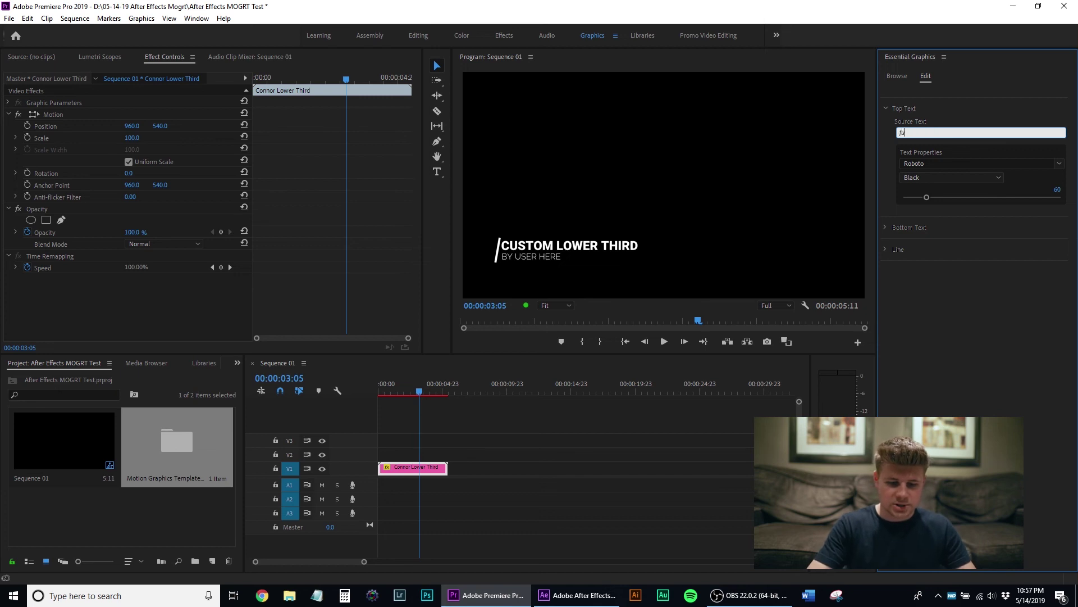
text(lly edit)
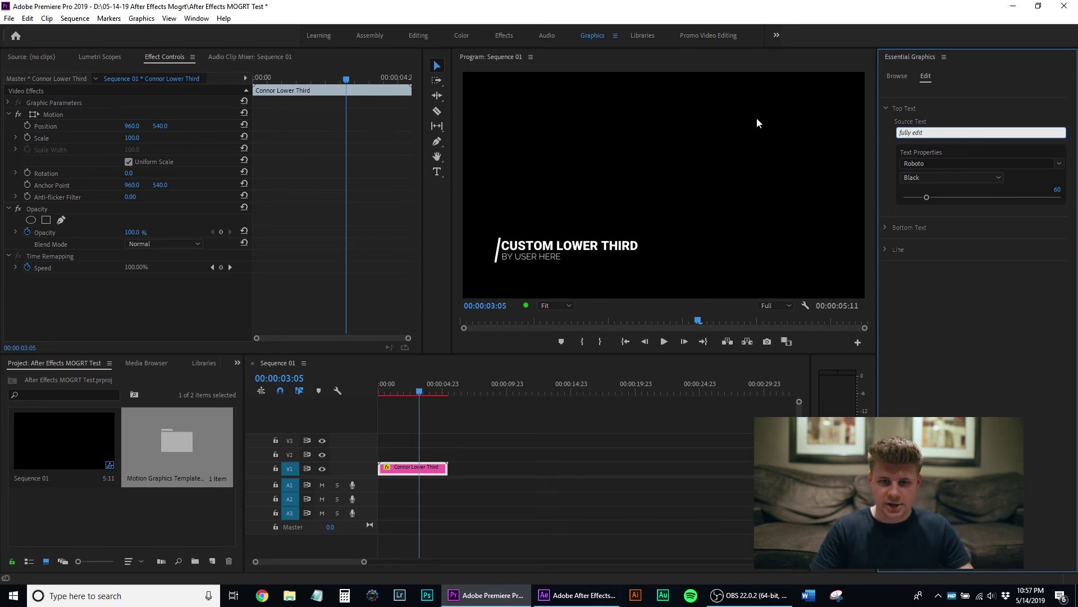
click(756, 117)
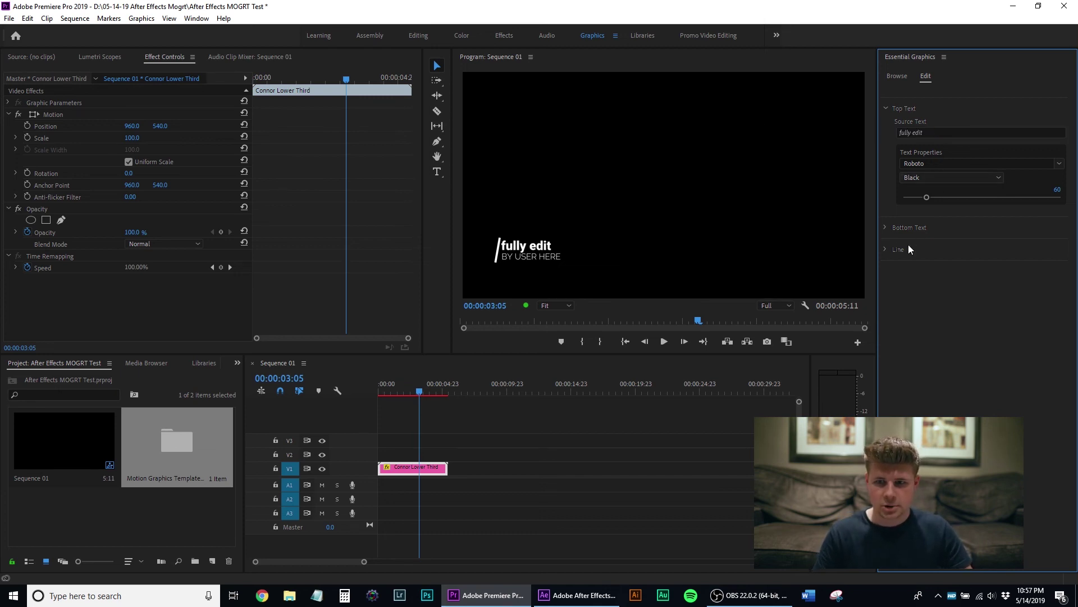
Step: Change the Bottom Text to "yes" and raise its size from 40 to 76
click(885, 227)
click(946, 253)
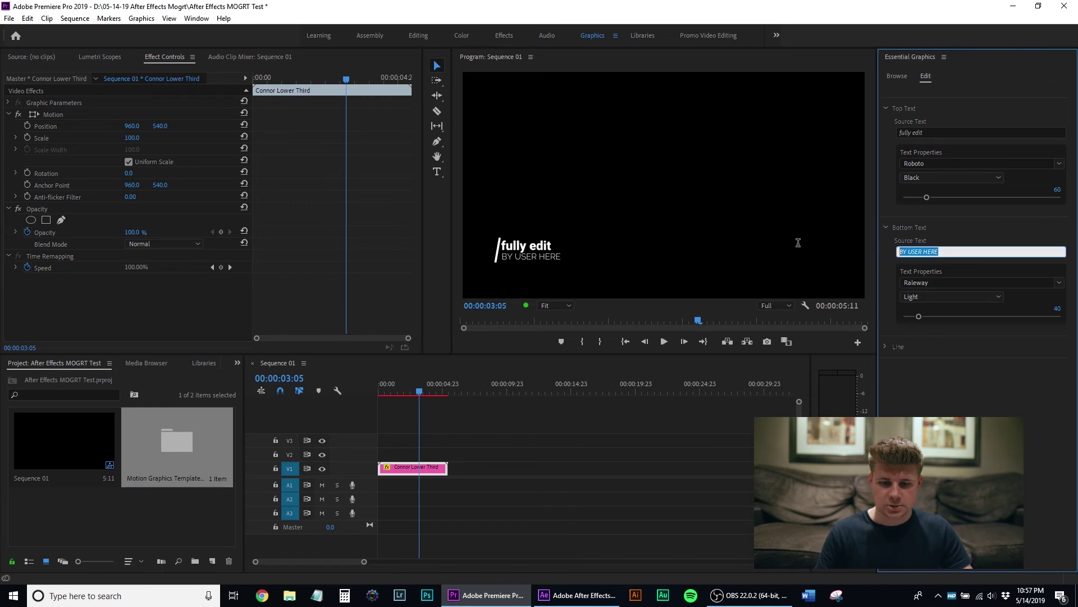
text(yes)
click(770, 247)
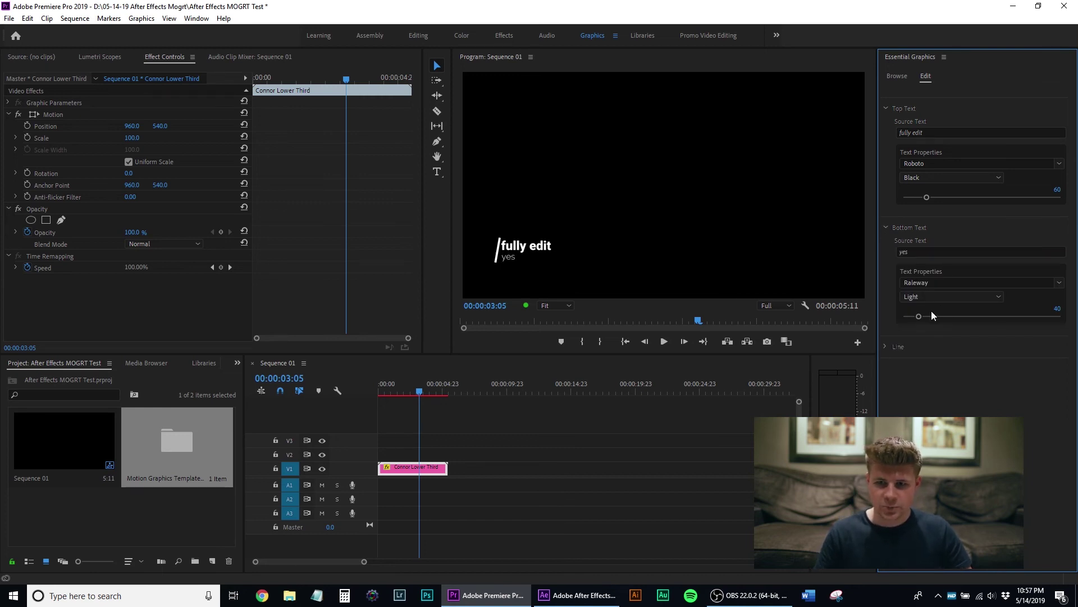
drag(922, 317, 933, 317)
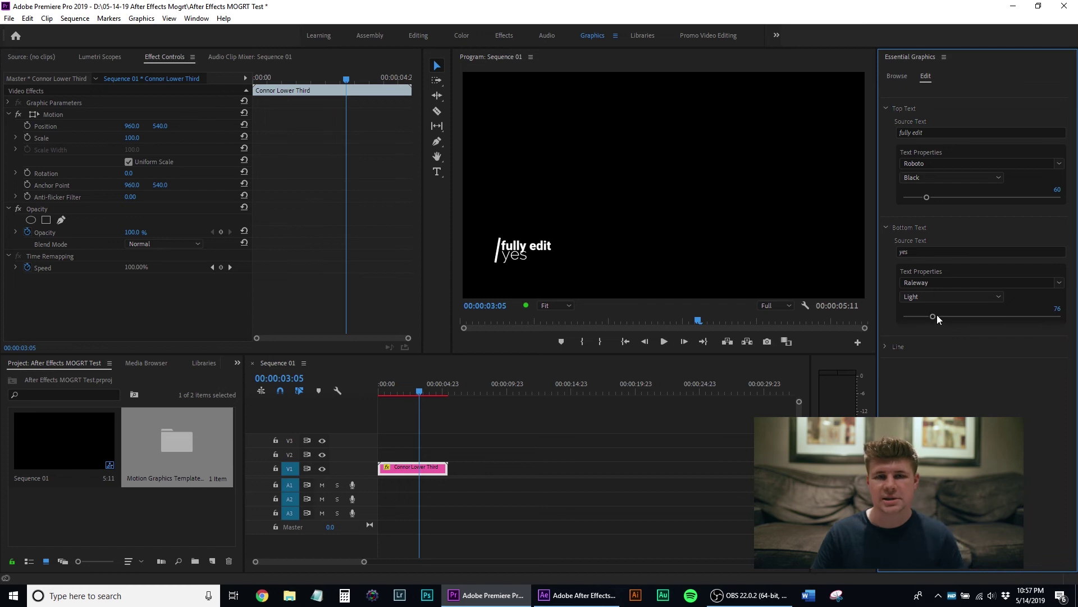